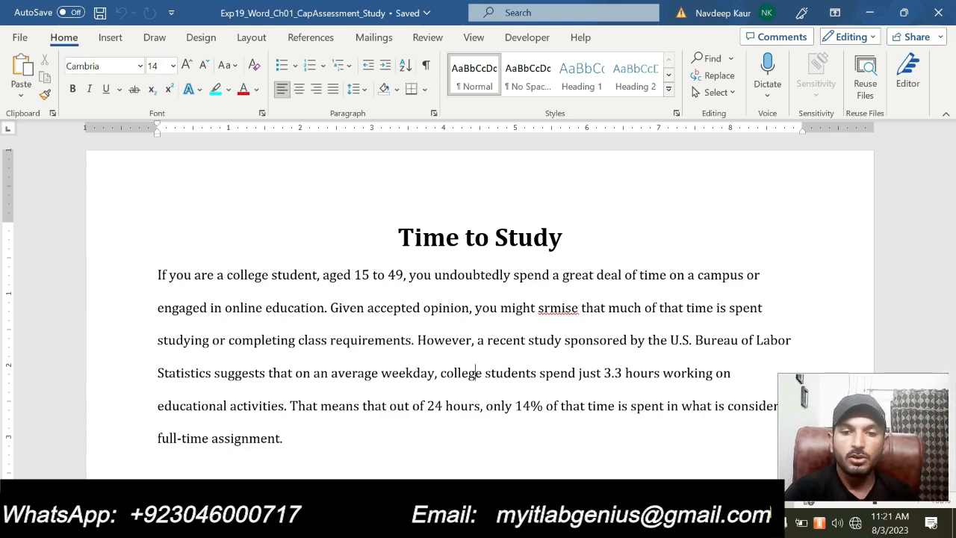
- Switch to the Exp19_Word_Ch01_CapAssessment_Study instructions document and read its Project Description
click(630, 523)
click(607, 476)
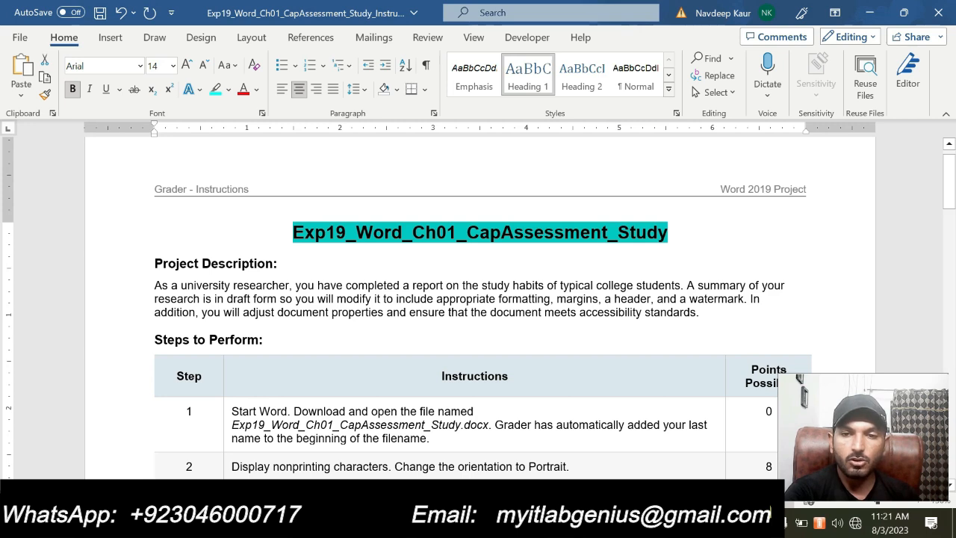
drag(698, 312, 154, 263)
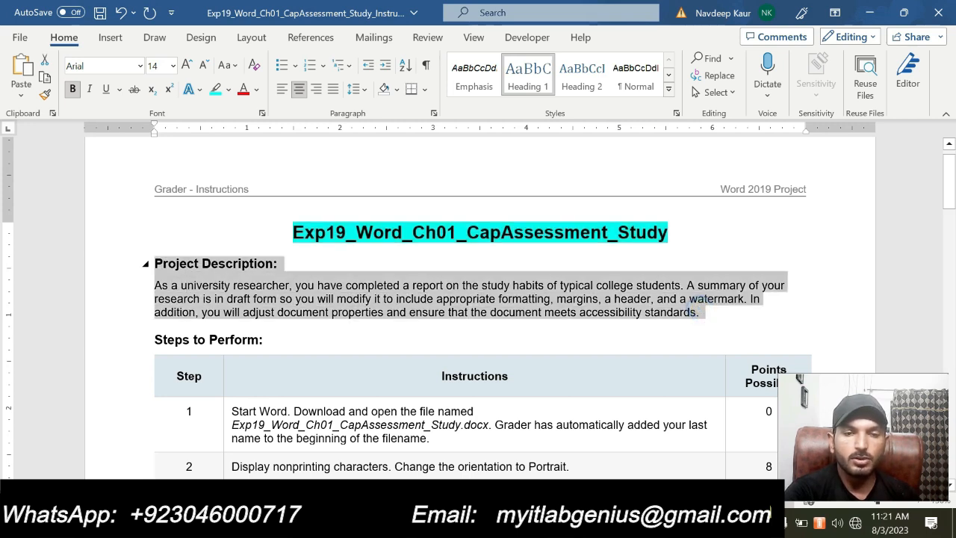
click(268, 285)
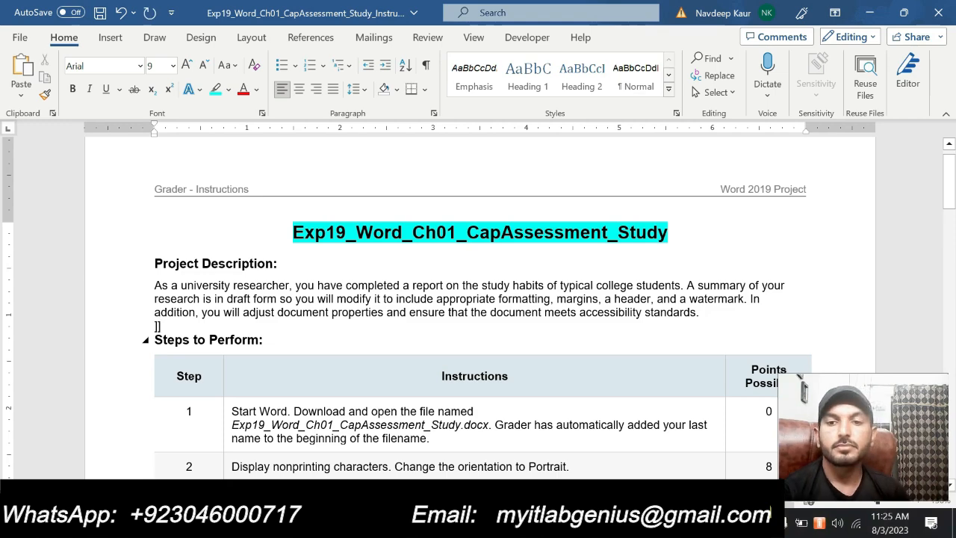
- Highlight the step 1 instruction in the Steps to Perform table in cyan
scroll(478, 314, down, 3)
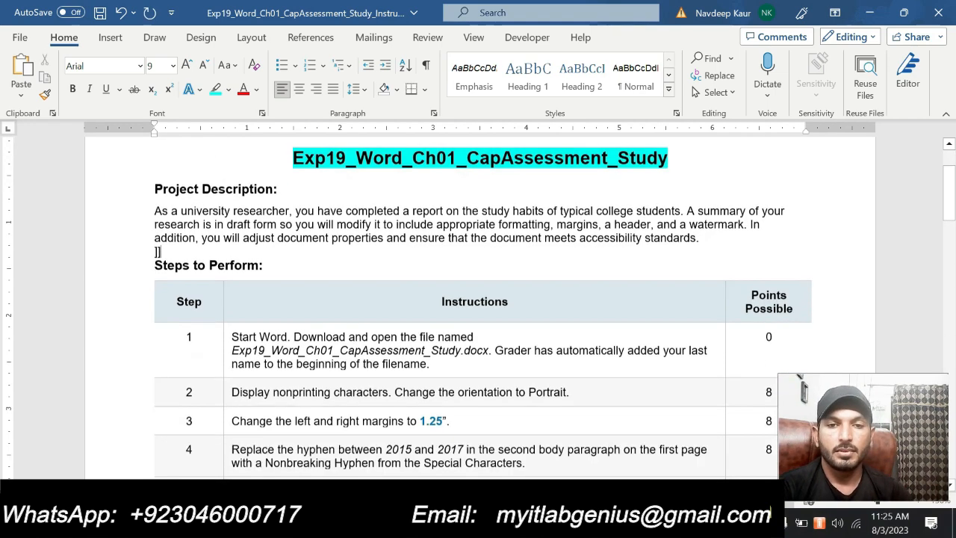
drag(432, 345, 232, 318)
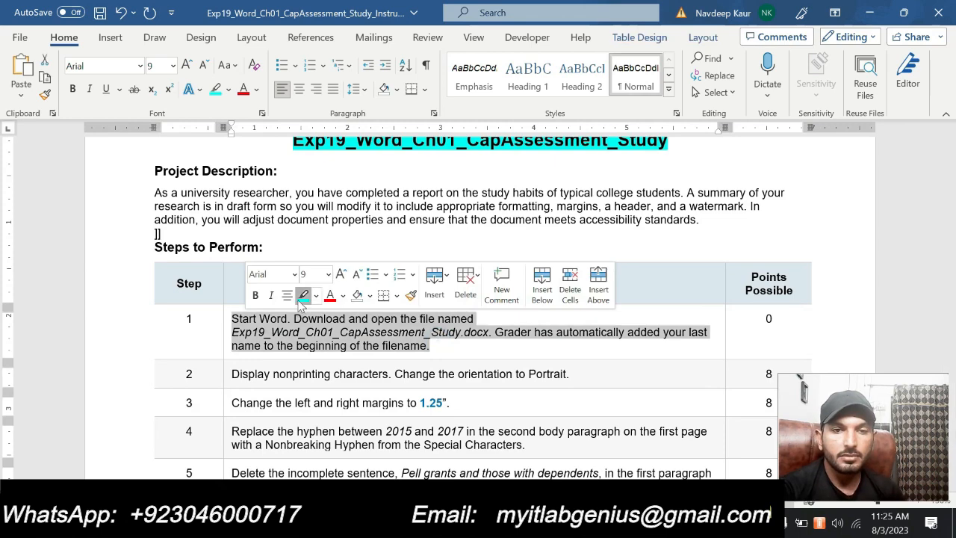
click(303, 294)
scroll(452, 383, up, 1)
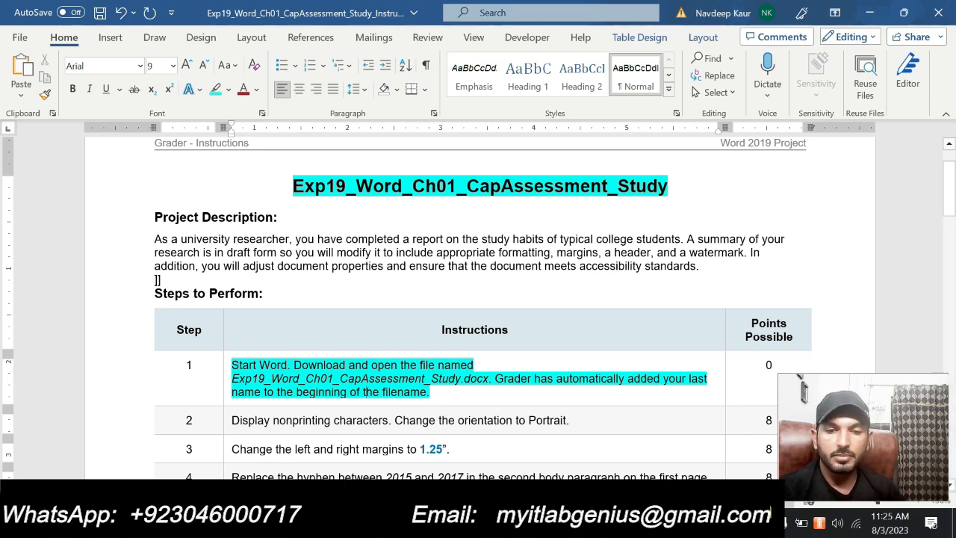
- Switch to the Time to Study document and look through all its pages, including the chart and the numbered points
click(615, 522)
click(568, 470)
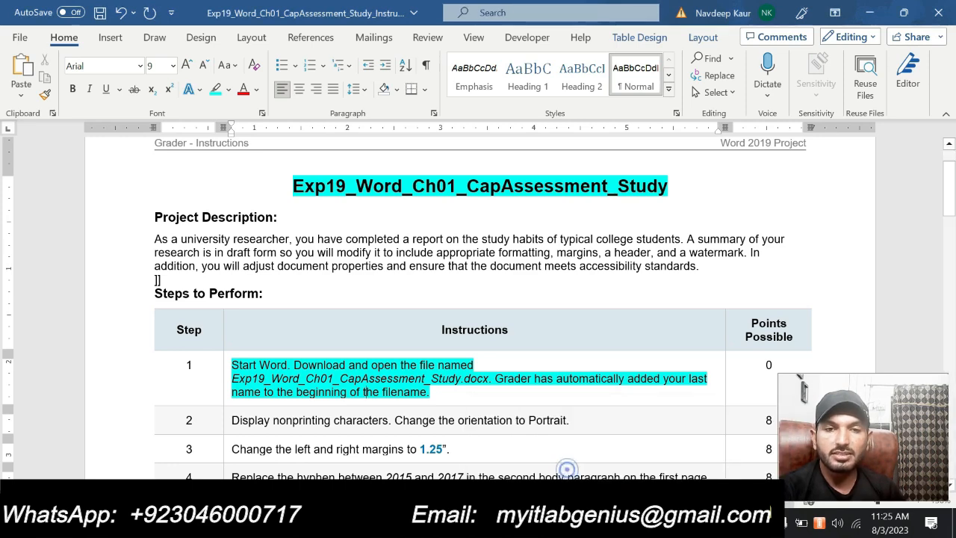
click(615, 523)
click(681, 467)
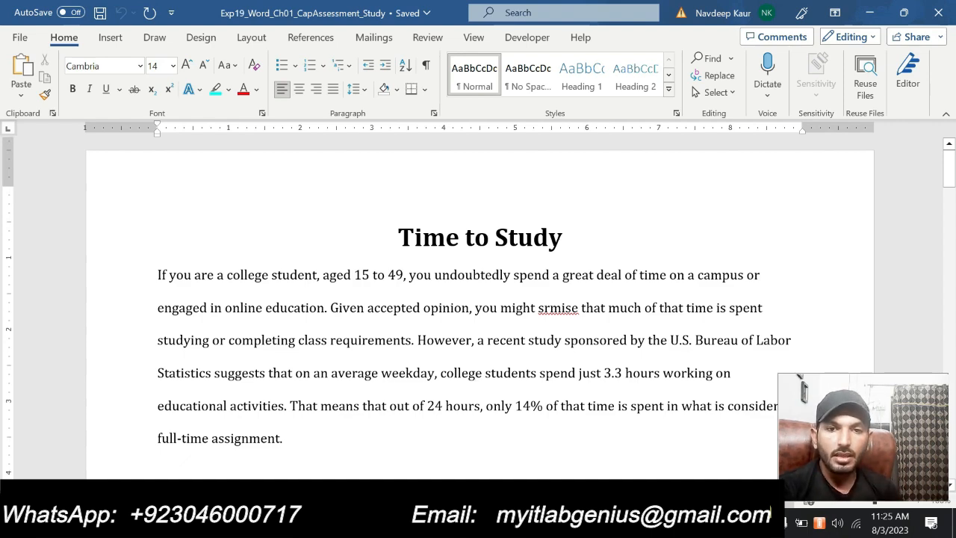
scroll(481, 372, down, 10)
scroll(486, 344, down, 10)
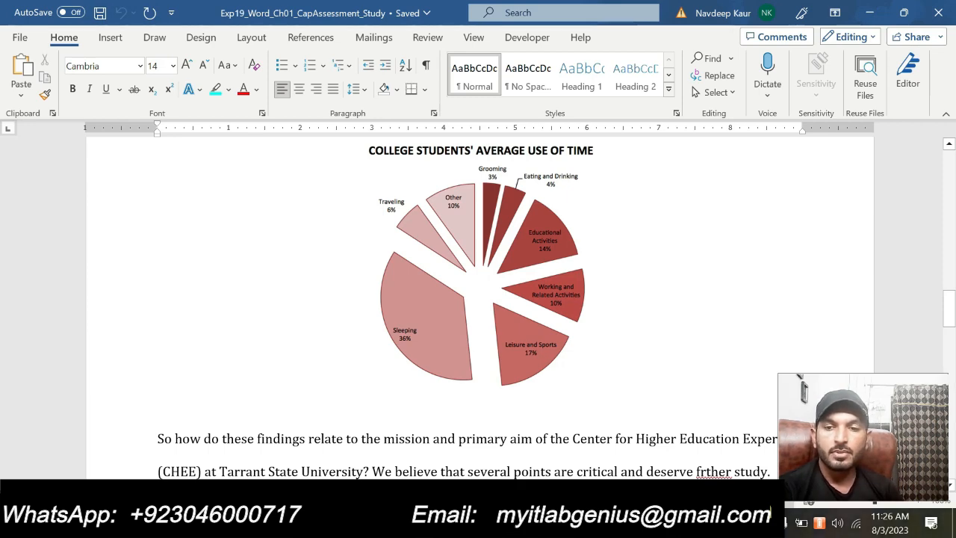
scroll(478, 299, down, 10)
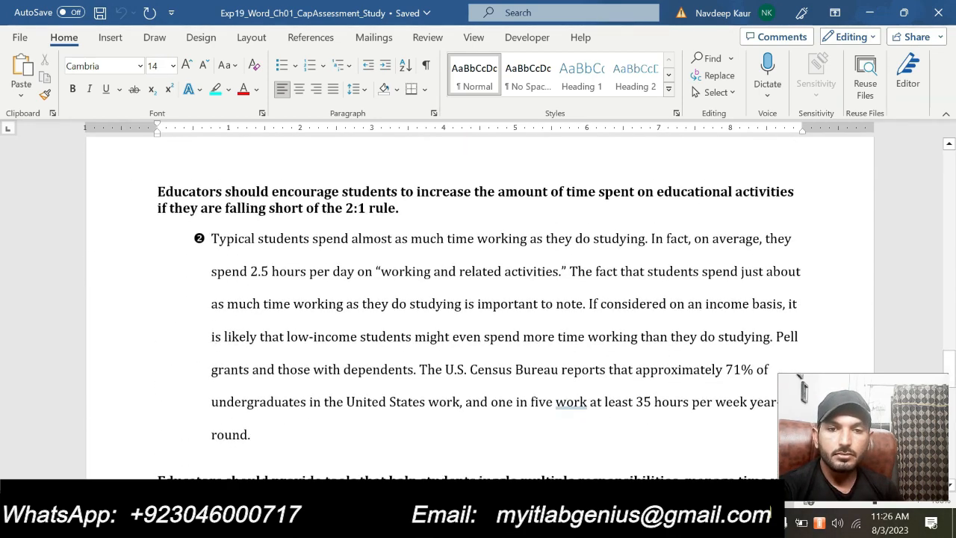
scroll(478, 299, down, 10)
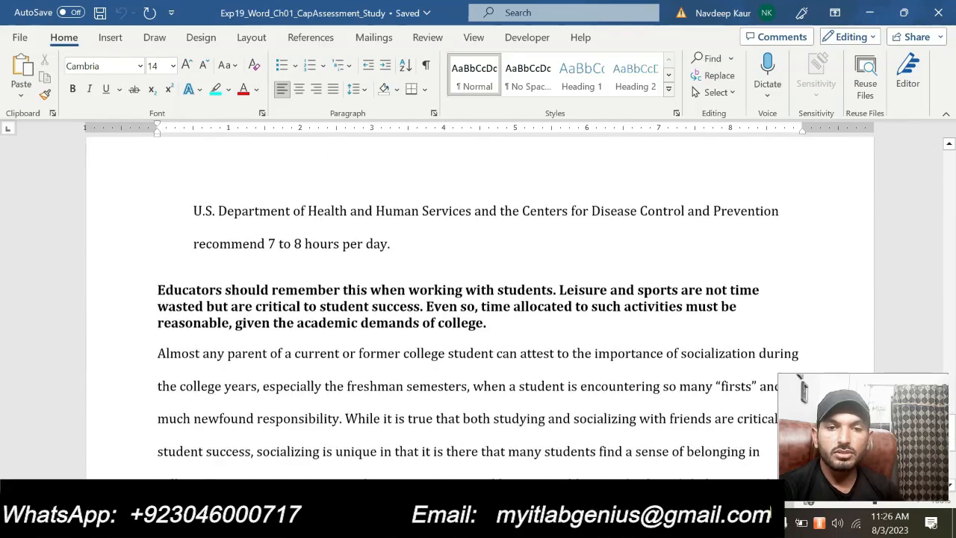
scroll(564, 442, down, 6)
scroll(564, 442, up, 12)
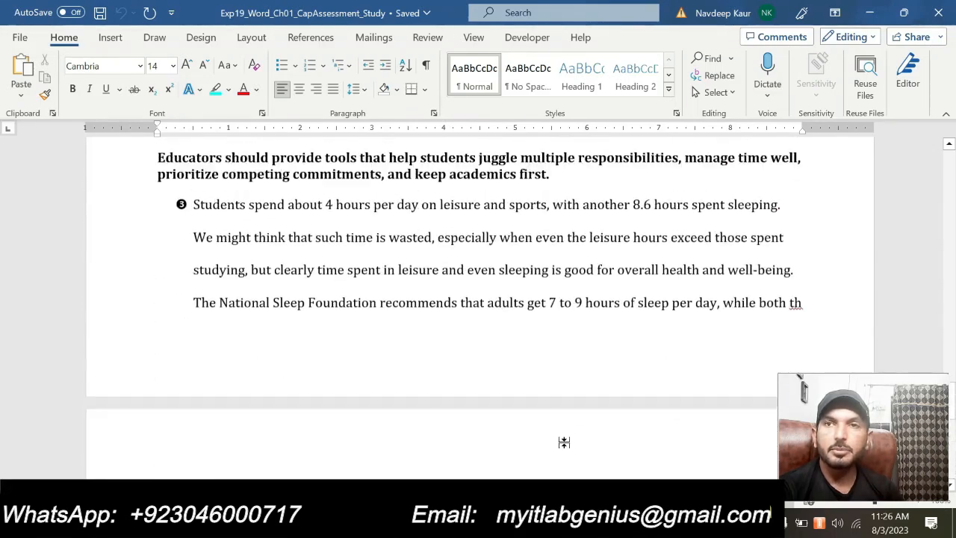
scroll(564, 442, up, 10)
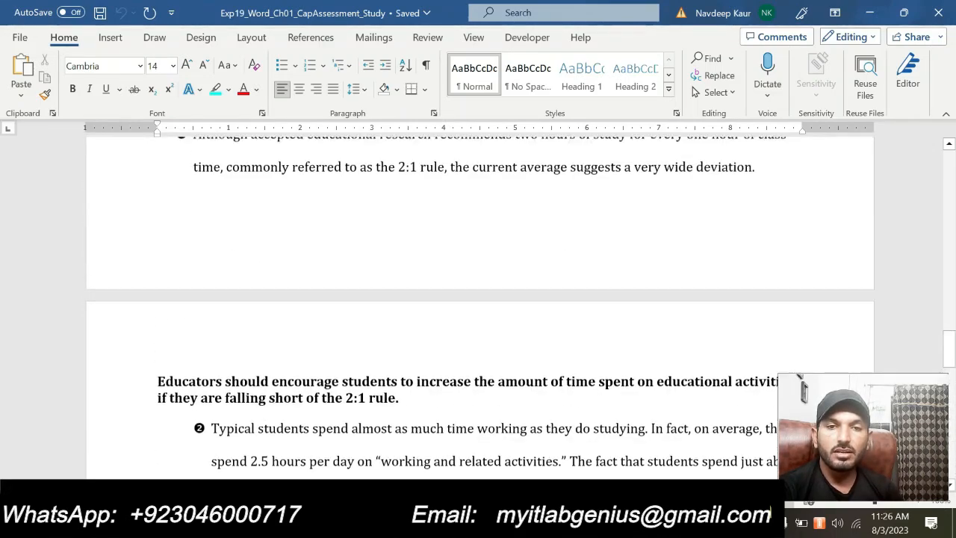
scroll(498, 438, up, 10)
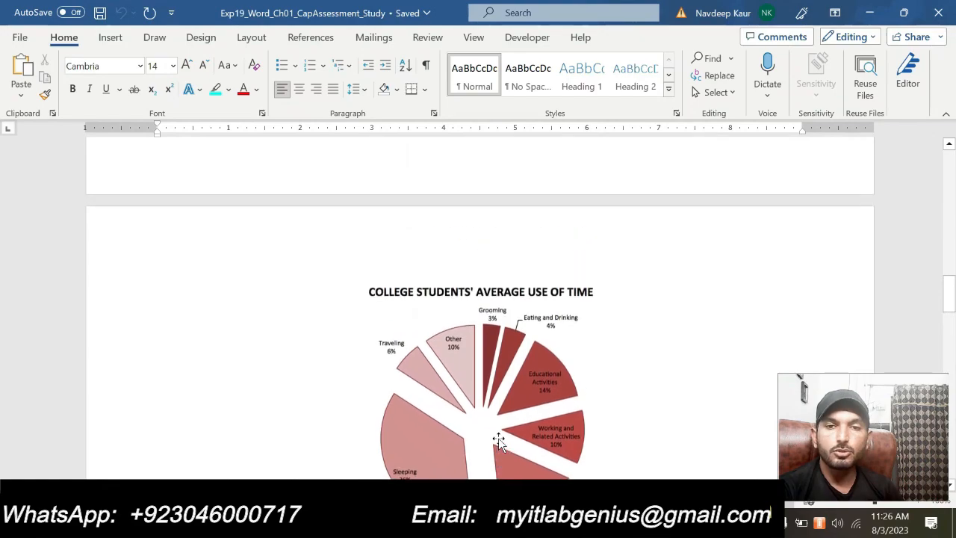
scroll(498, 438, up, 10)
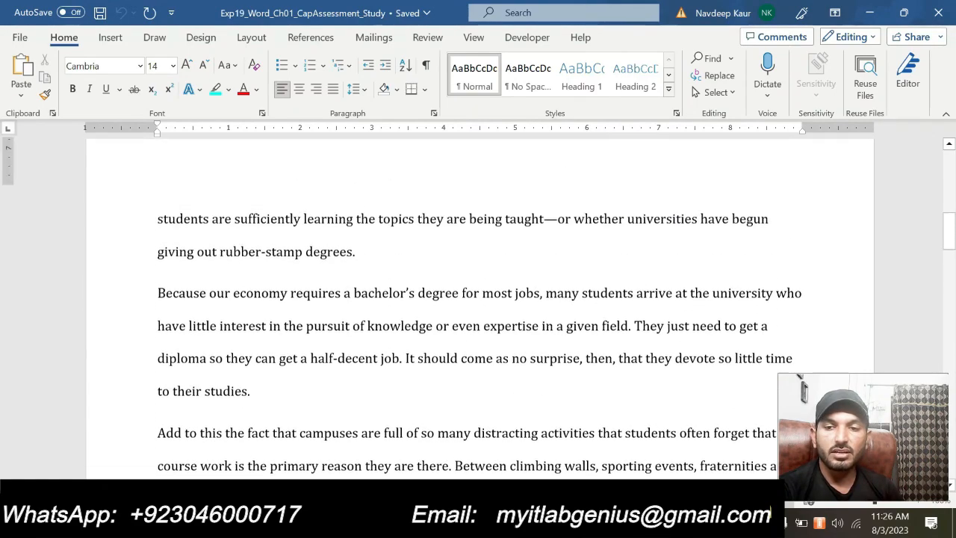
scroll(476, 372, up, 10)
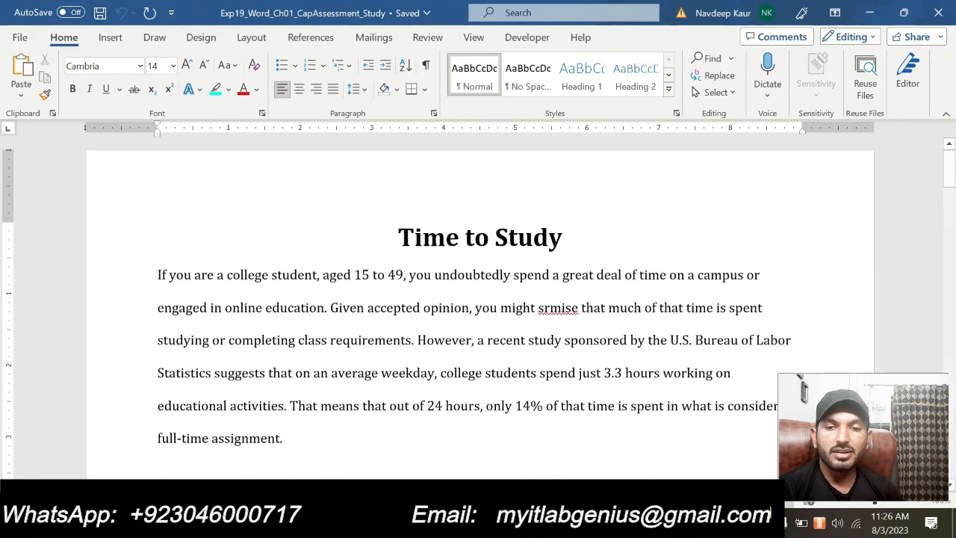
- In the instructions document, remove the highlight from the step 1 text and highlight the step 2 instruction in cyan
mouse_move(628, 526)
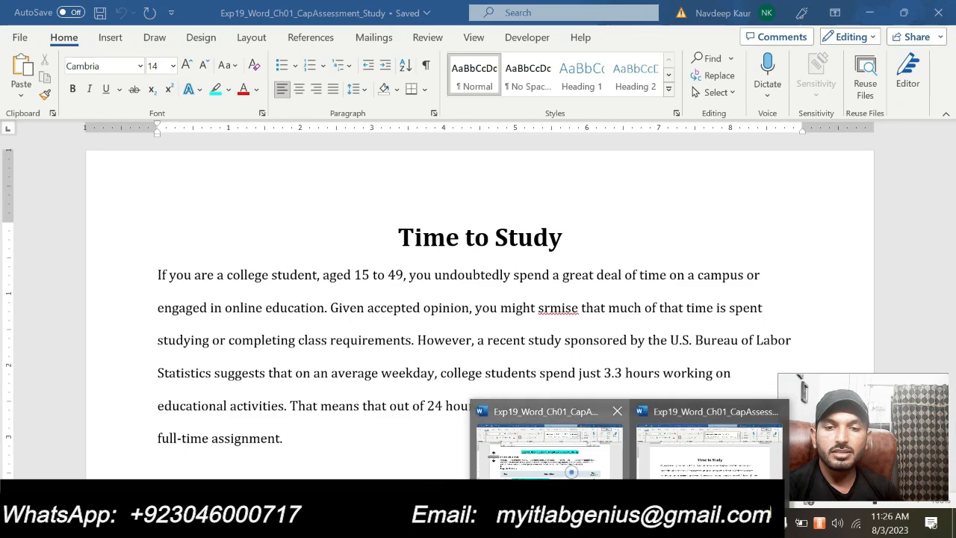
click(571, 472)
drag(298, 392, 231, 364)
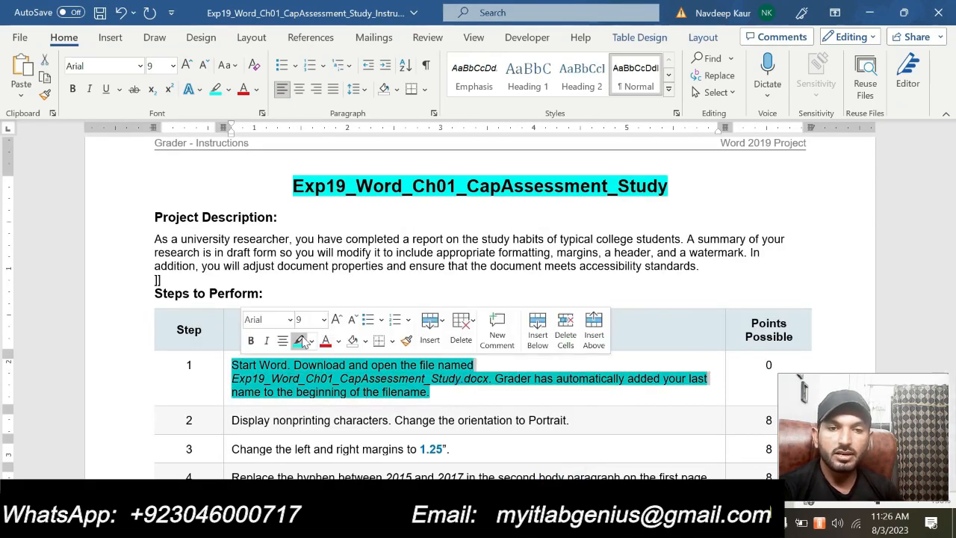
click(299, 341)
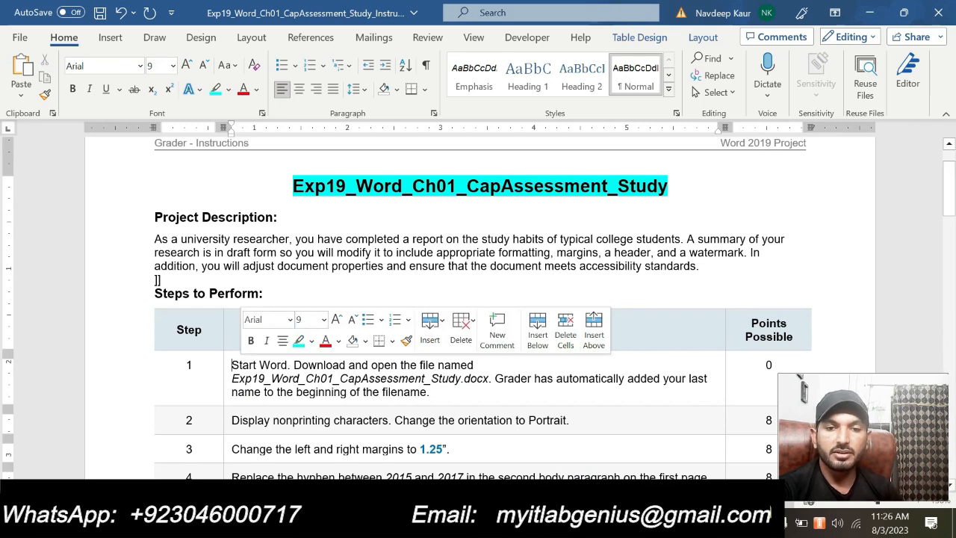
click(464, 428)
drag(569, 418, 233, 420)
click(315, 394)
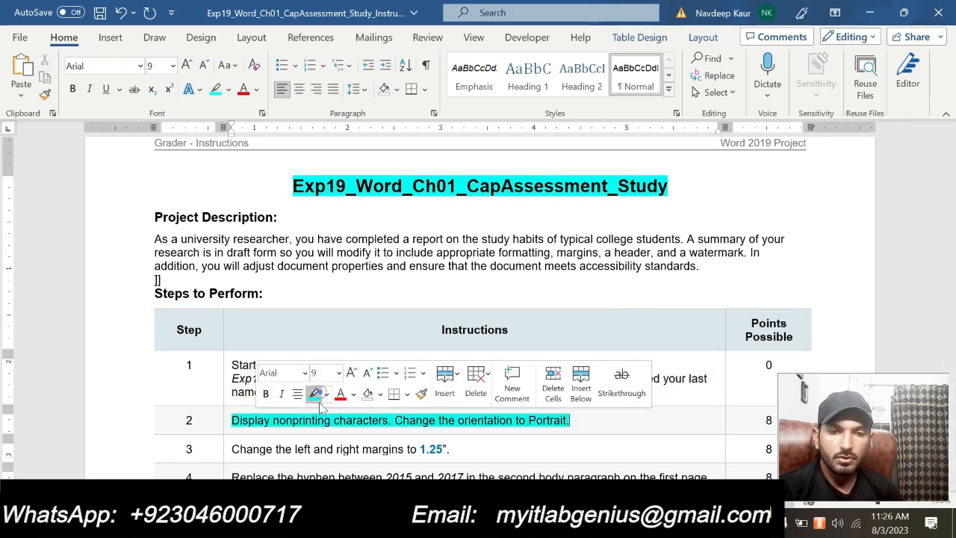
click(330, 422)
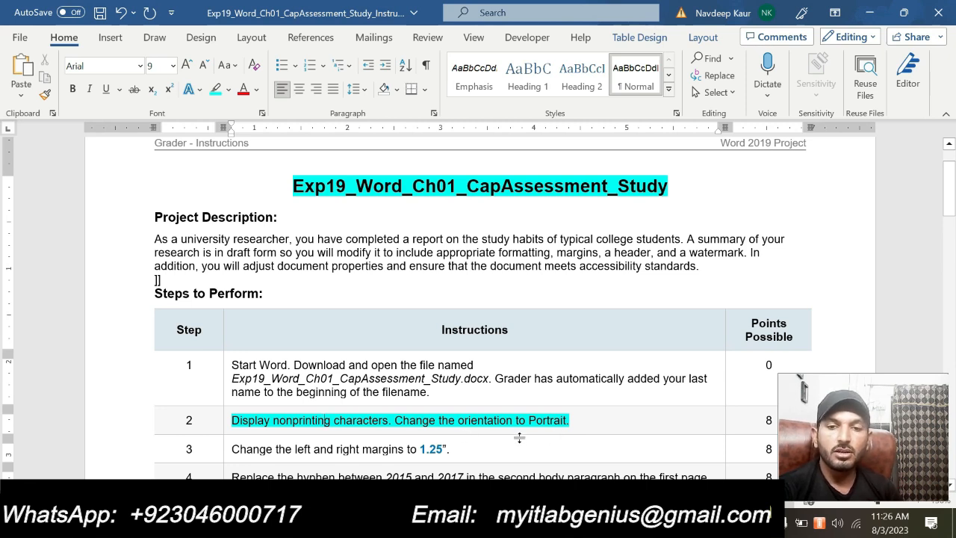
- Switch to the Time to Study document and display its nonprinting characters
click(630, 523)
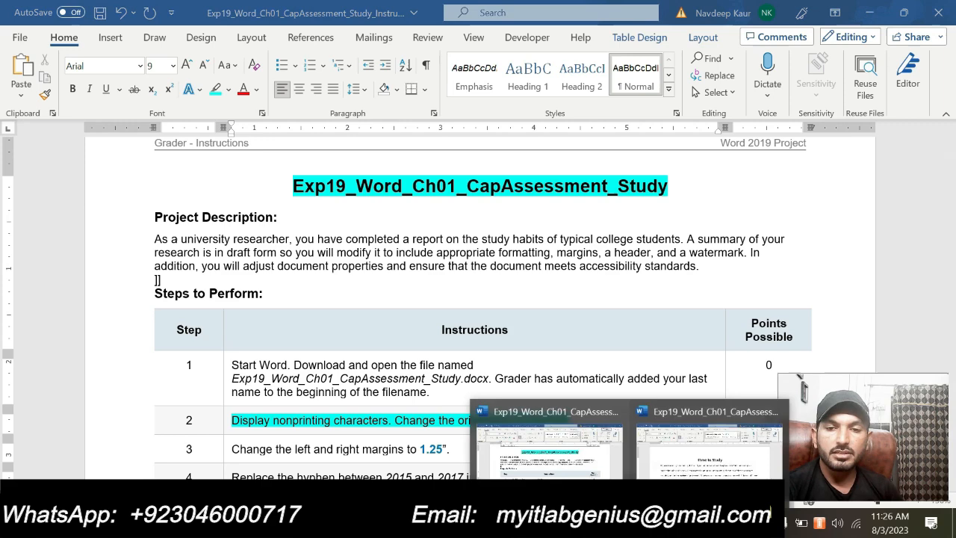
click(698, 448)
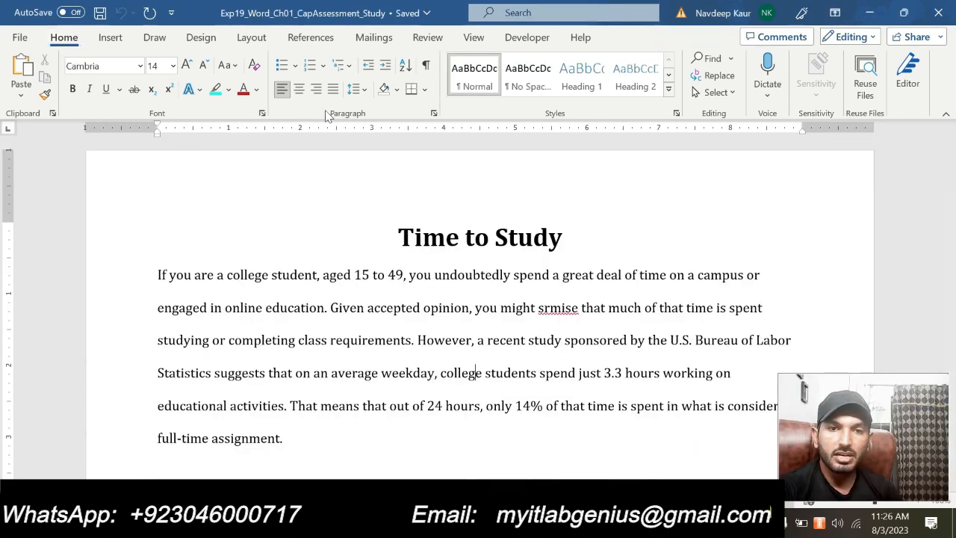
click(426, 66)
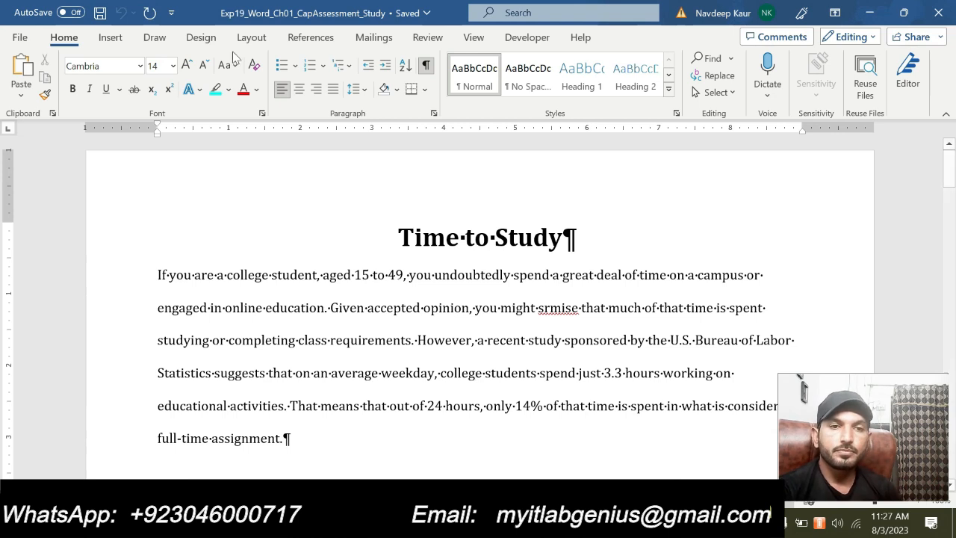
- Change the page orientation of the Time to Study document to Portrait
click(251, 37)
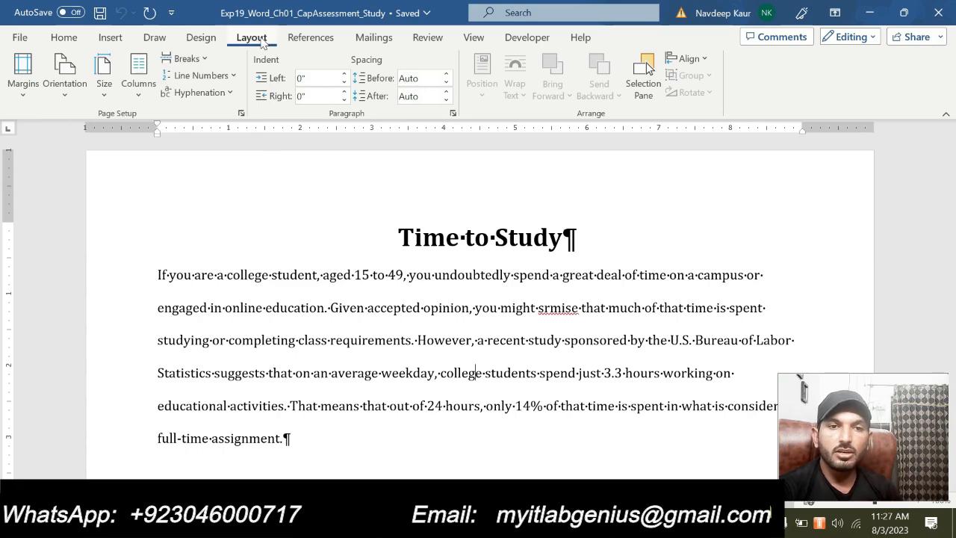
click(65, 95)
click(94, 130)
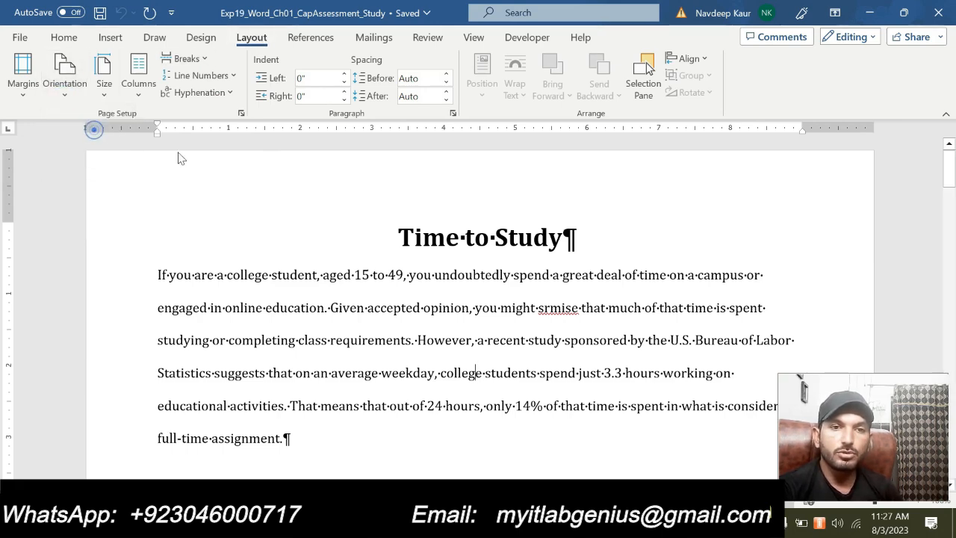
scroll(290, 244, down, 3)
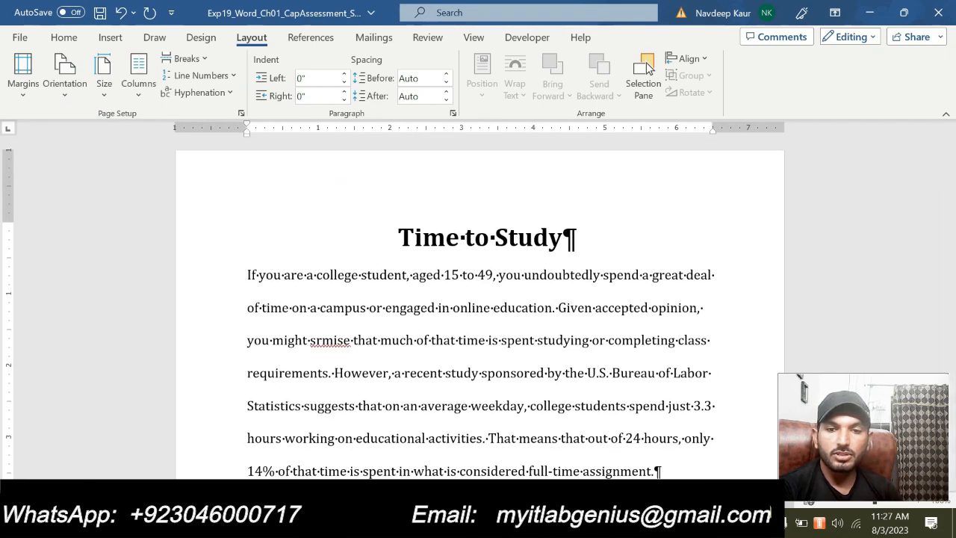
- In the instructions document, remove the highlight from the step 2 text and highlight the step 3 margin instruction in cyan
mouse_move(627, 523)
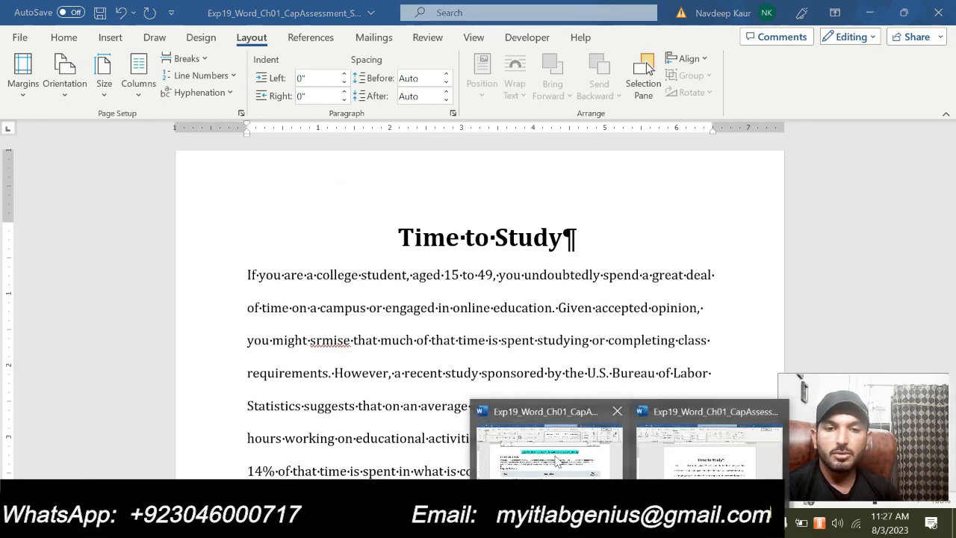
click(471, 431)
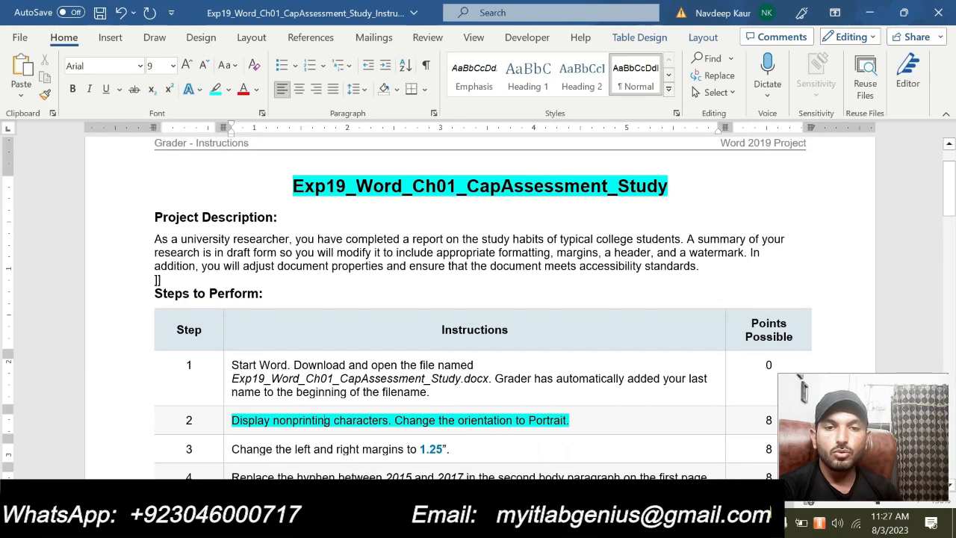
drag(568, 421, 232, 422)
click(305, 399)
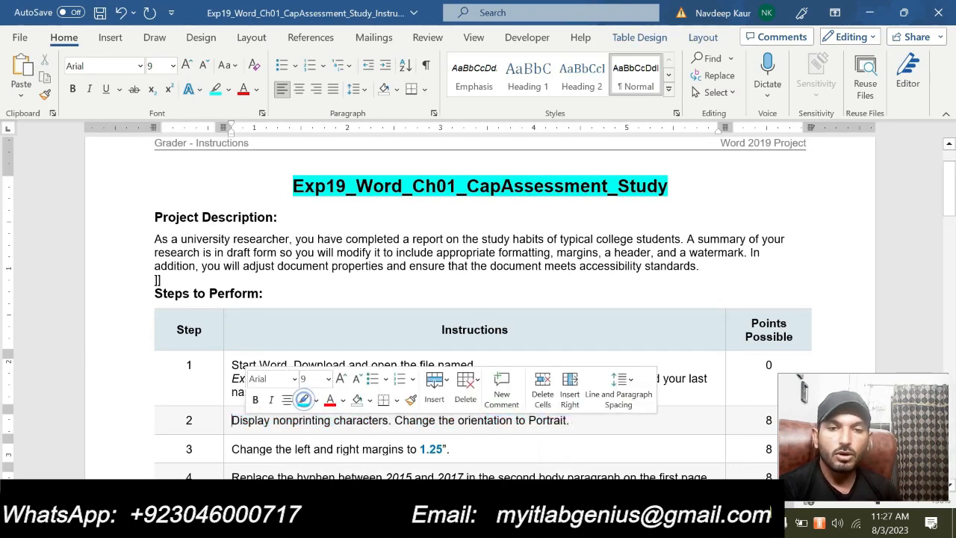
scroll(429, 437, down, 2)
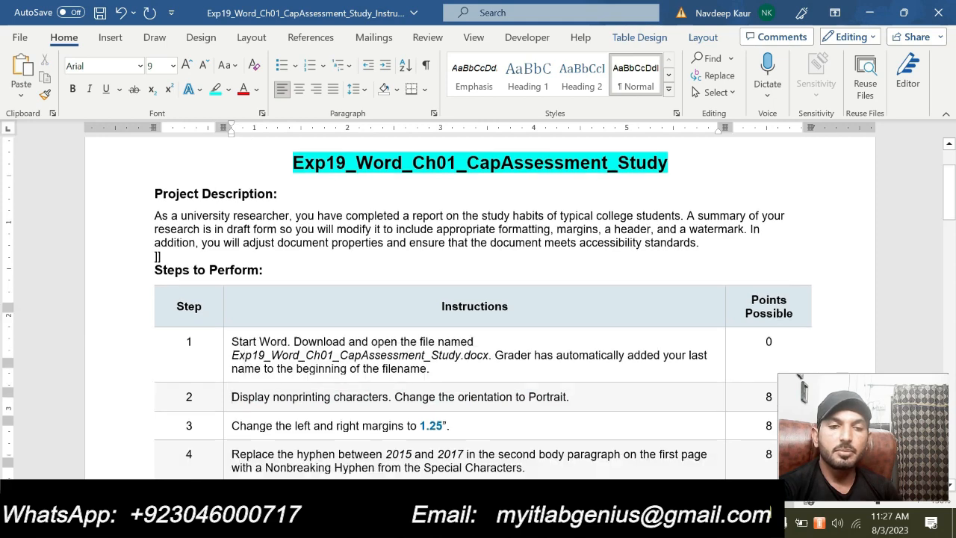
drag(232, 403, 446, 403)
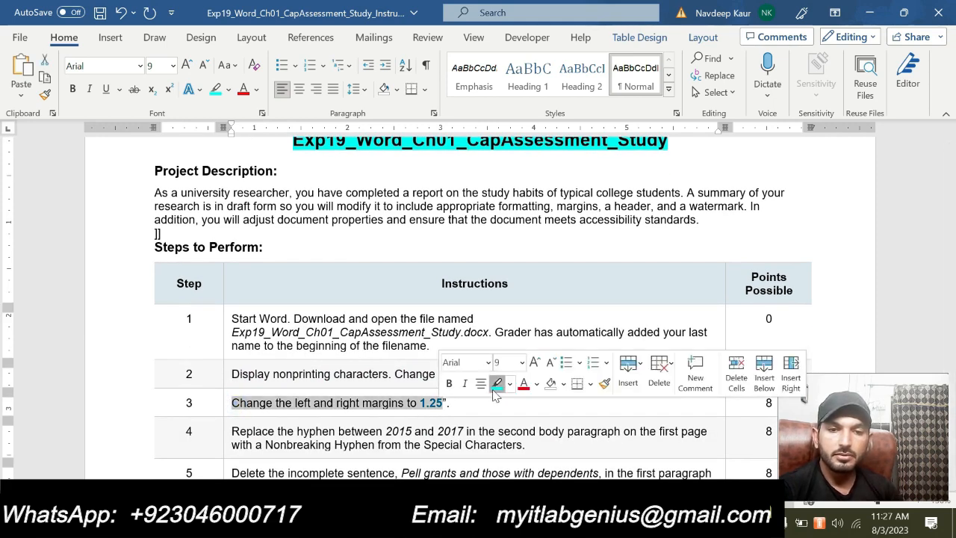
click(497, 383)
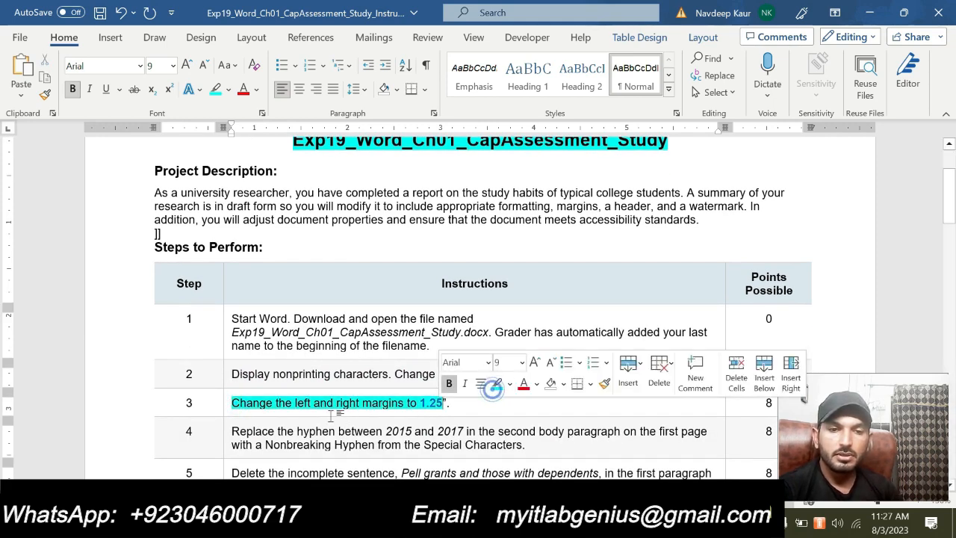
click(371, 410)
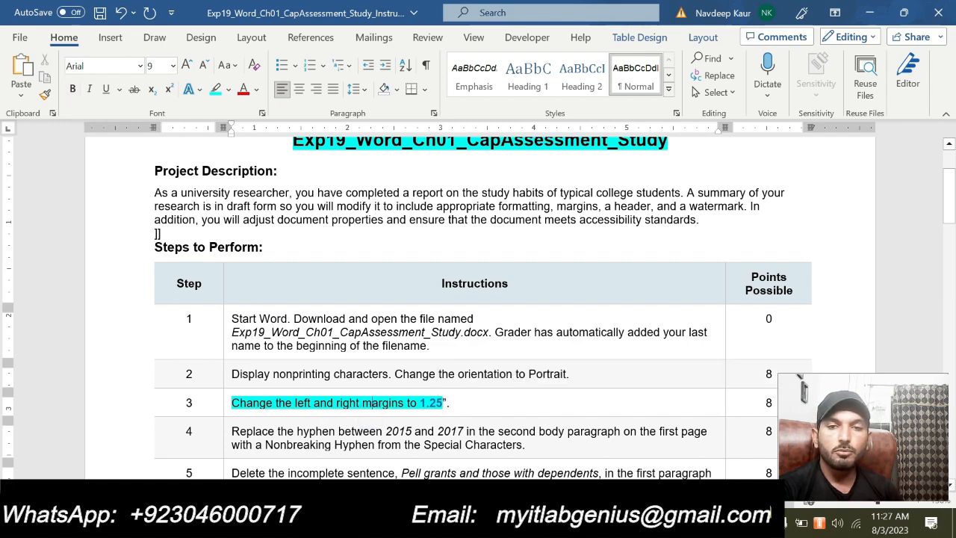
scroll(474, 408, up, 1)
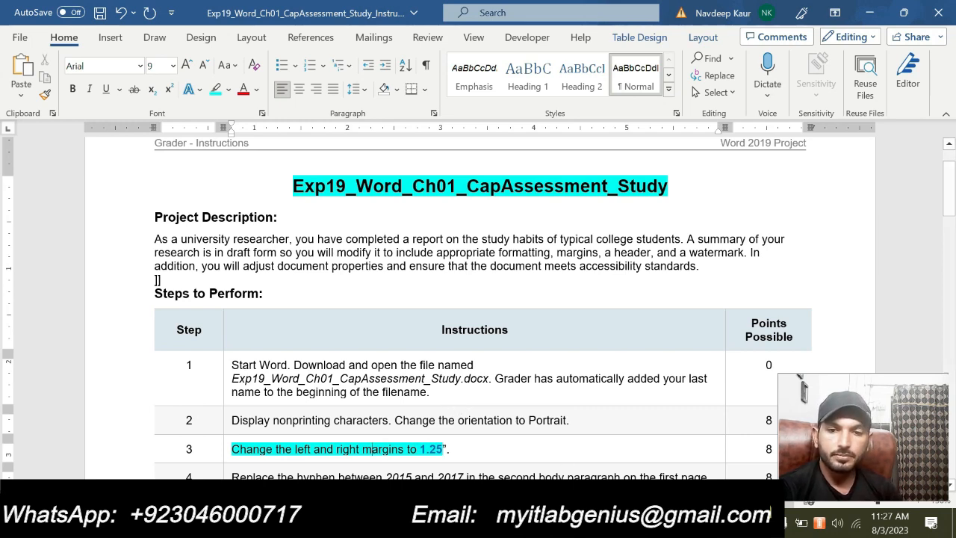
- Switch to the Time to Study document and open its custom margin settings
click(629, 522)
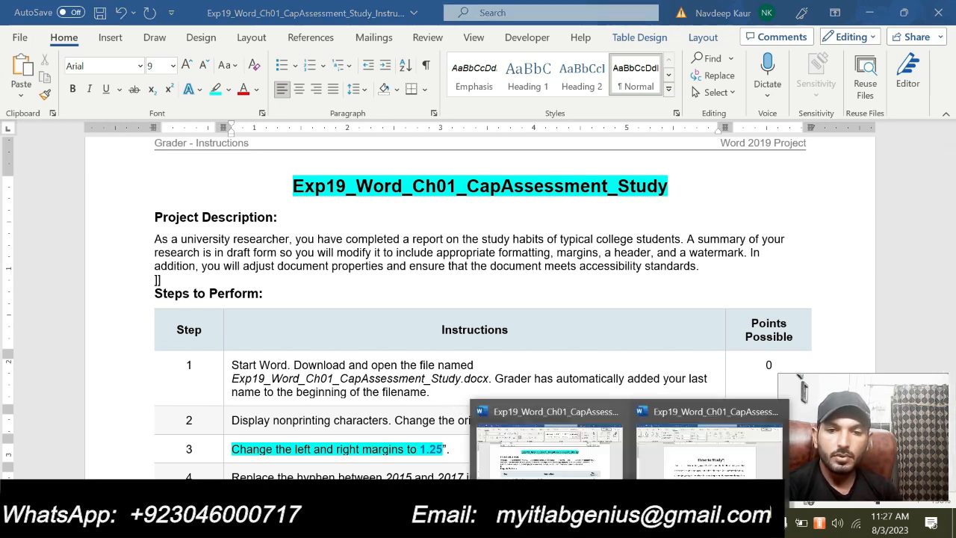
click(699, 460)
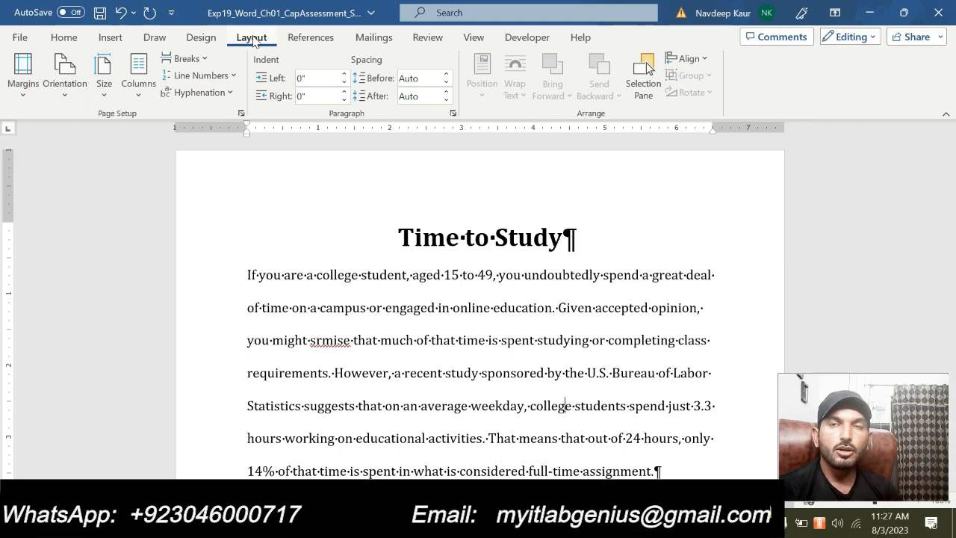
click(27, 95)
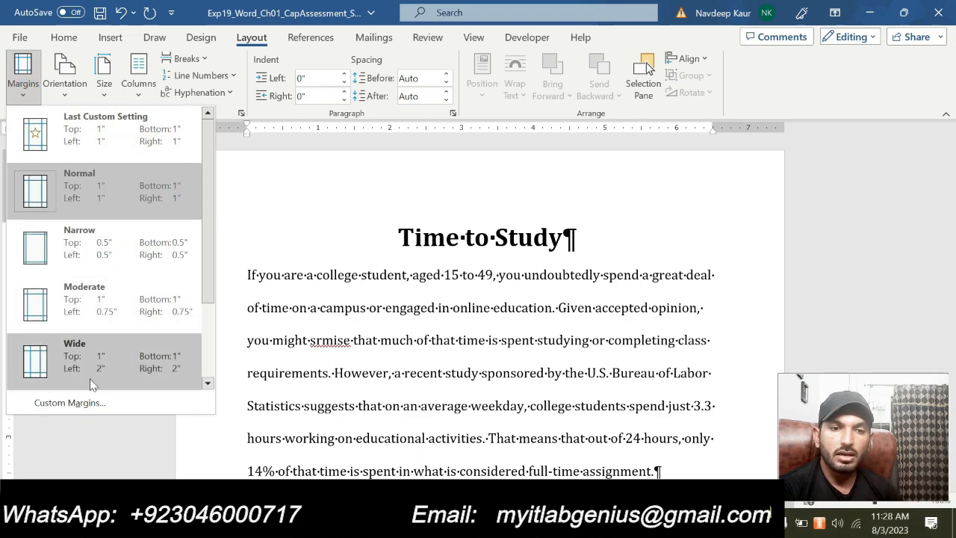
click(86, 412)
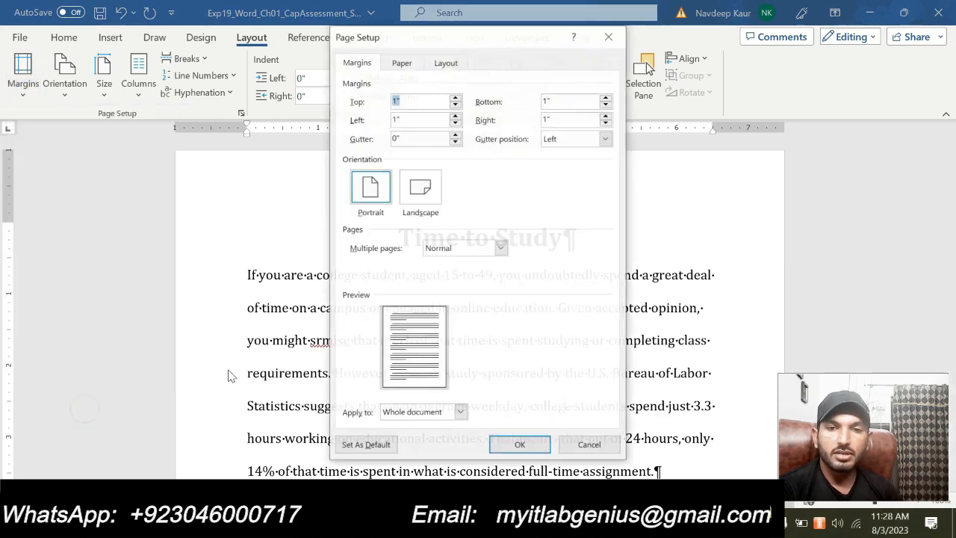
click(629, 523)
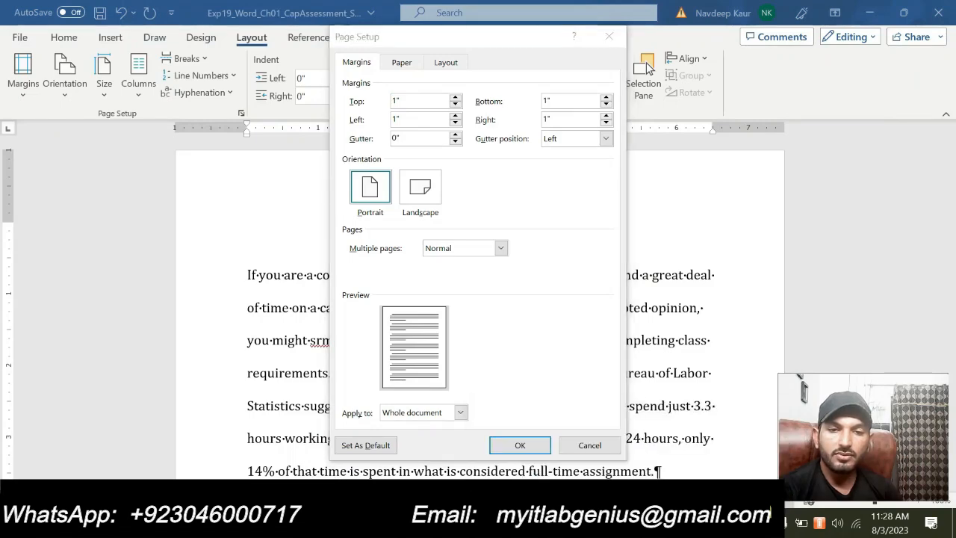
mouse_move(629, 522)
mouse_move(560, 489)
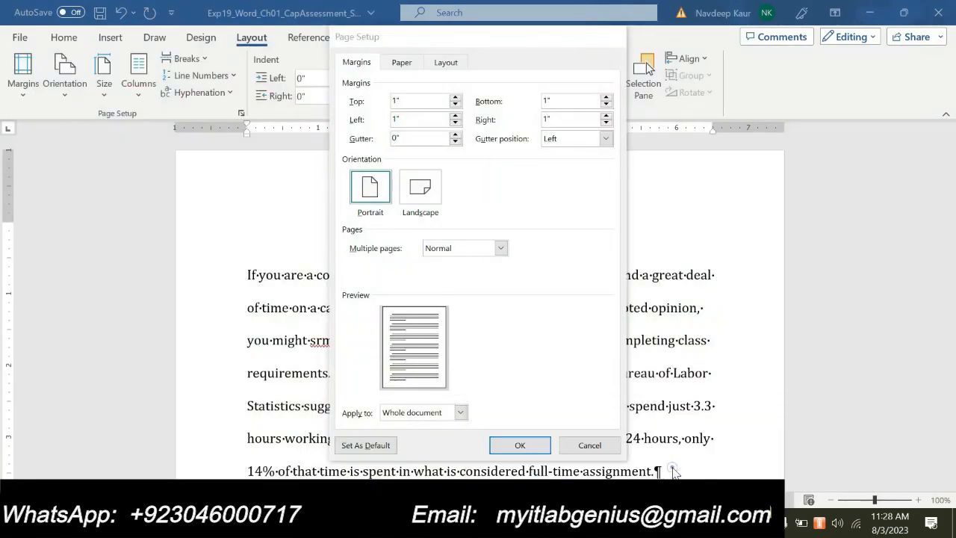
- Set the left and right page margins to 1.25" for the whole Time to Study document
click(416, 119)
key(BackSpace)
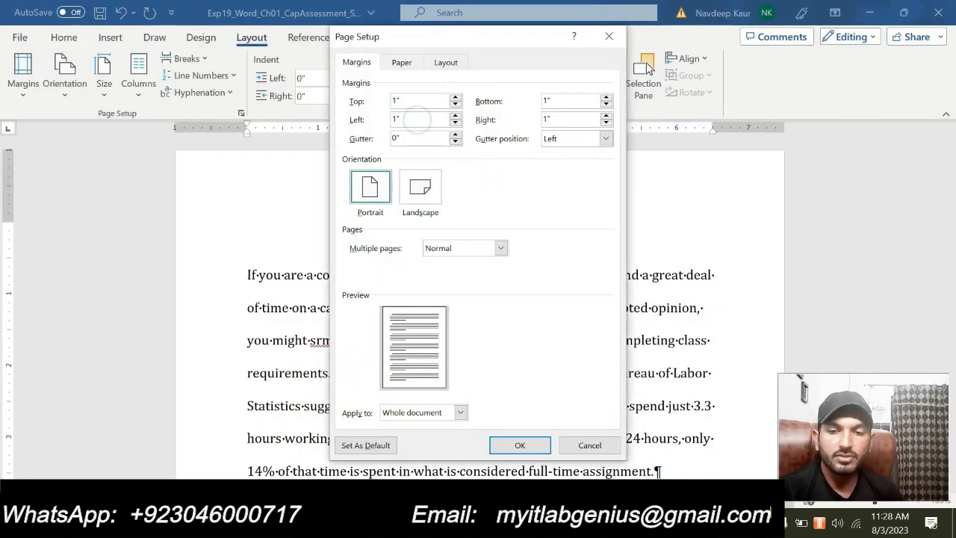
text(.2)
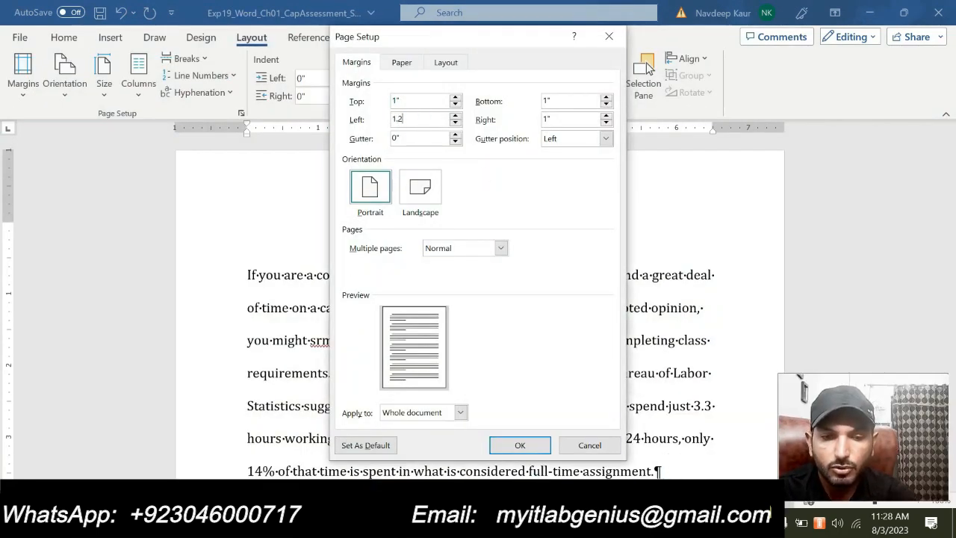
text(5)
click(565, 118)
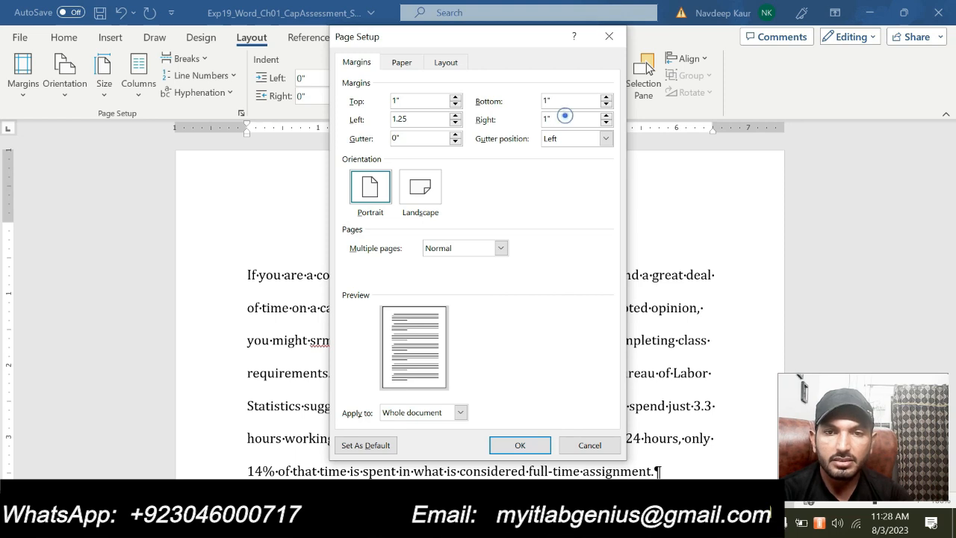
key(BackSpace)
text(.25)
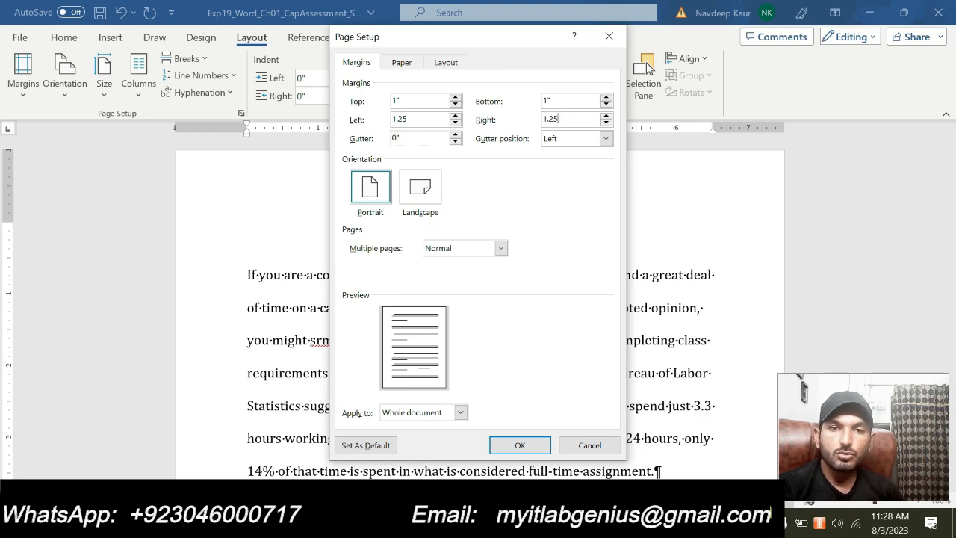
click(529, 445)
scroll(523, 374, down, 3)
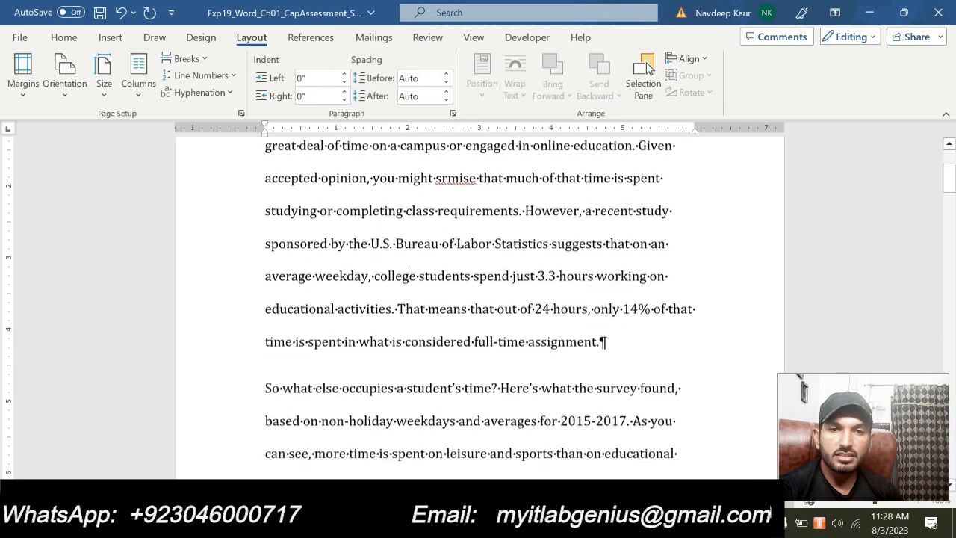
scroll(479, 313, down, 3)
scroll(478, 314, up, 5)
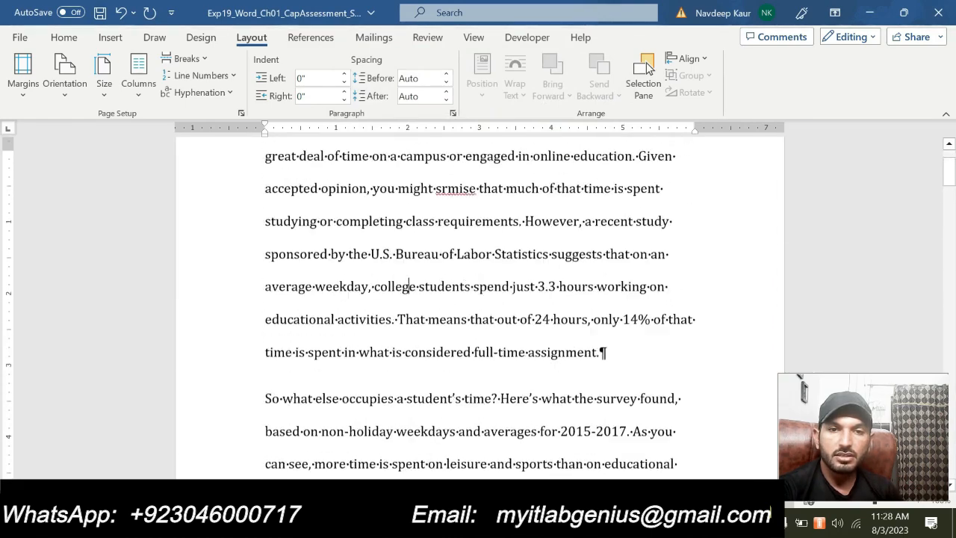
scroll(410, 438, up, 1)
- In the instructions document, remove the highlight from the step 3 margin text and highlight the step 4 hyphen instruction in cyan
click(630, 523)
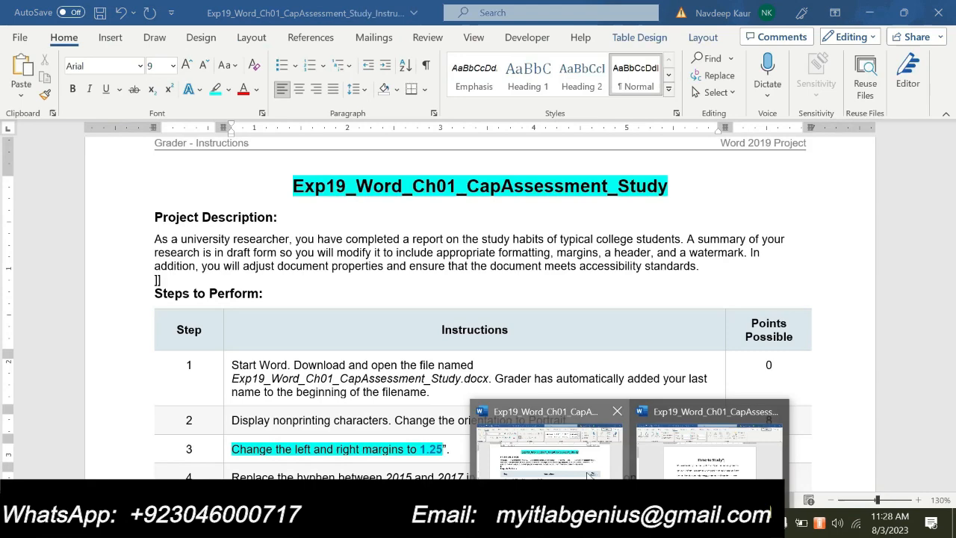
click(585, 472)
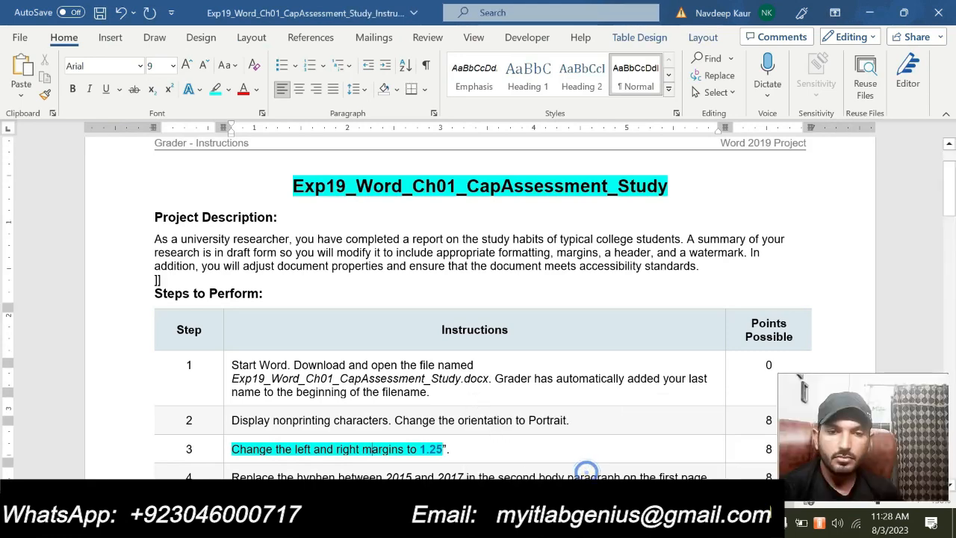
scroll(586, 469, down, 3)
drag(230, 310, 448, 310)
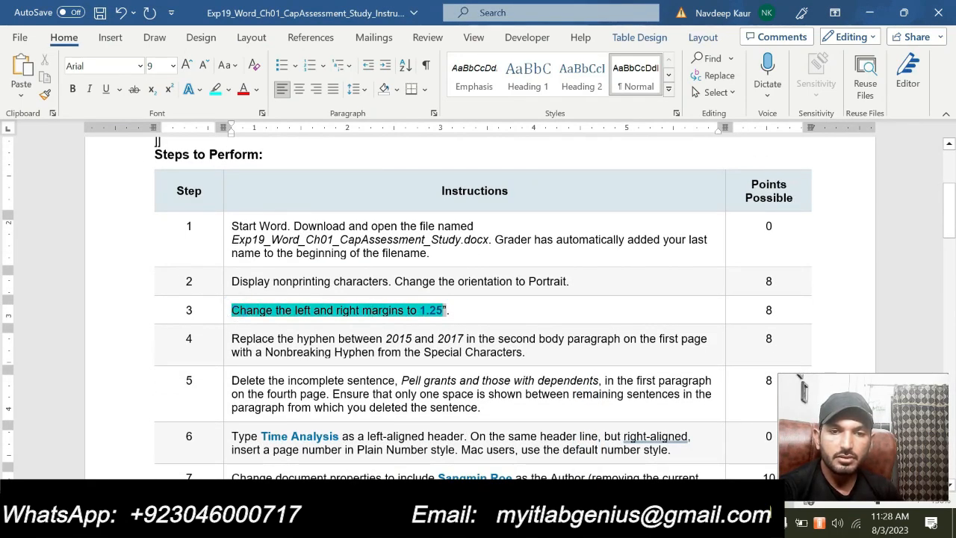
click(502, 287)
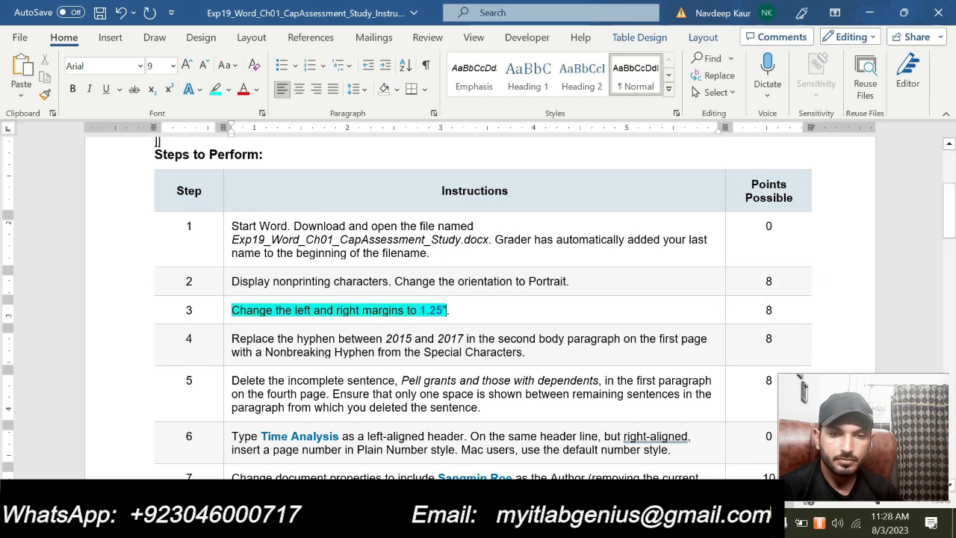
drag(230, 310, 447, 310)
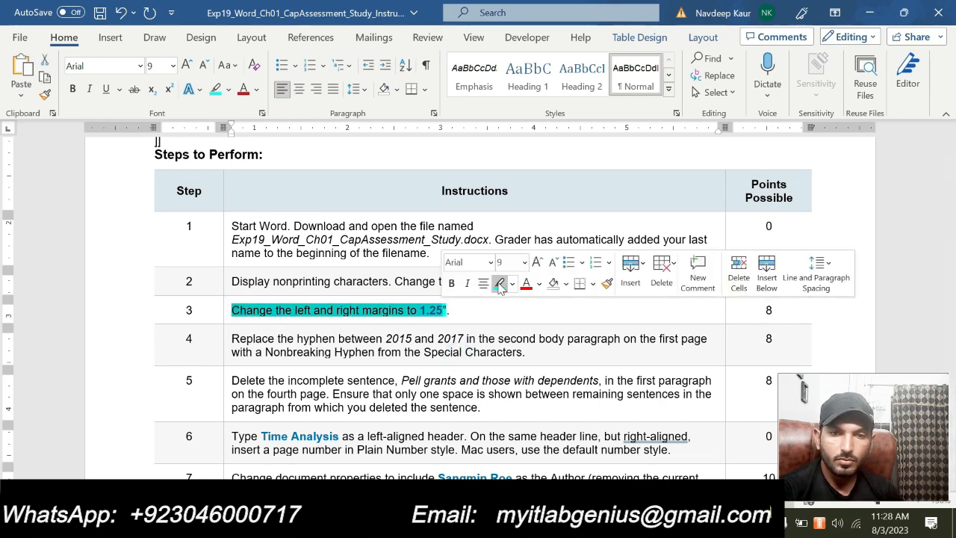
click(501, 287)
drag(297, 339, 535, 352)
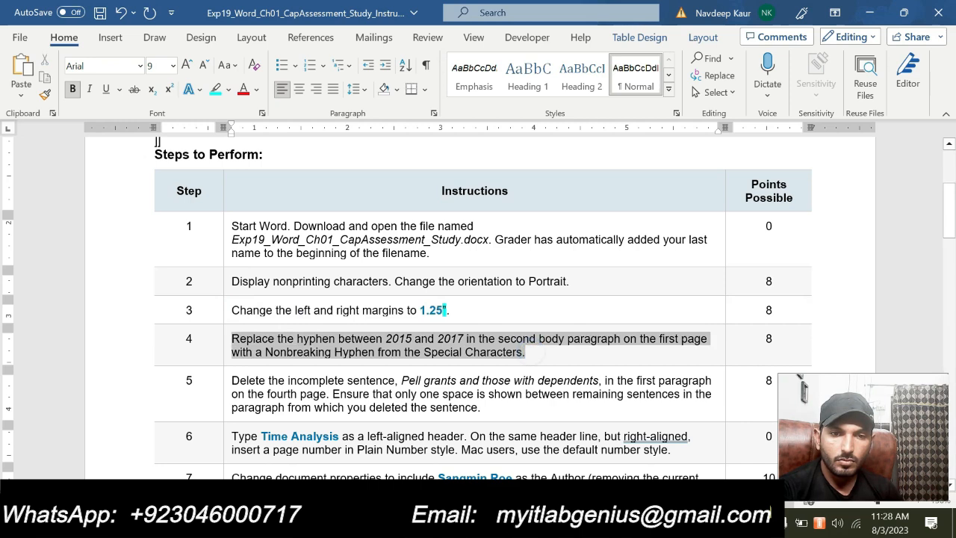
click(305, 315)
click(334, 352)
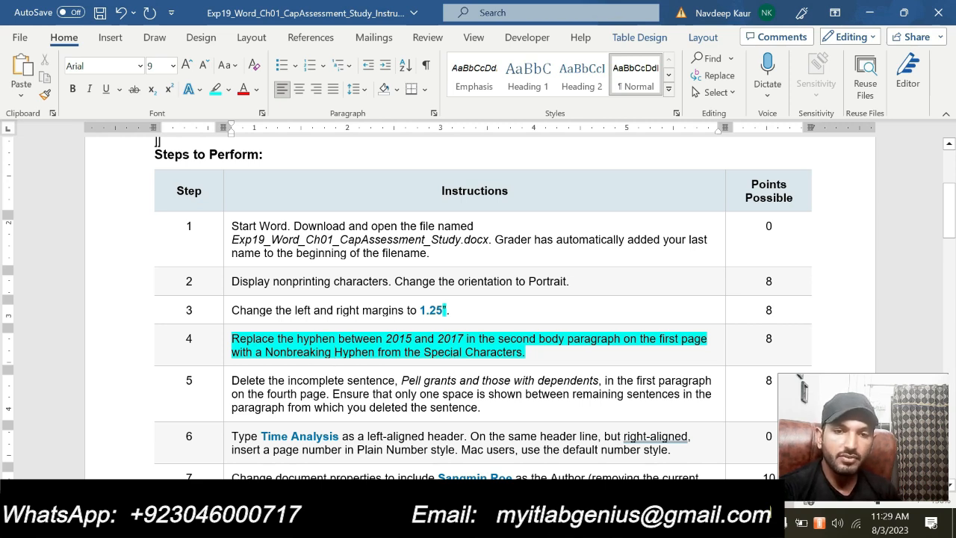
double_click(398, 338)
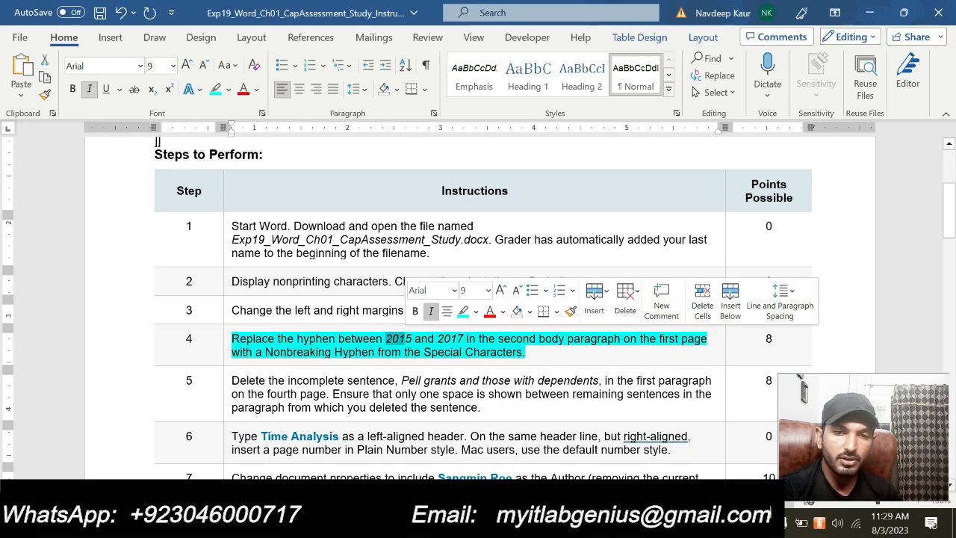
- In the Time to Study document, delete the hyphen between 2015 and 2017 in the second body paragraph
click(629, 523)
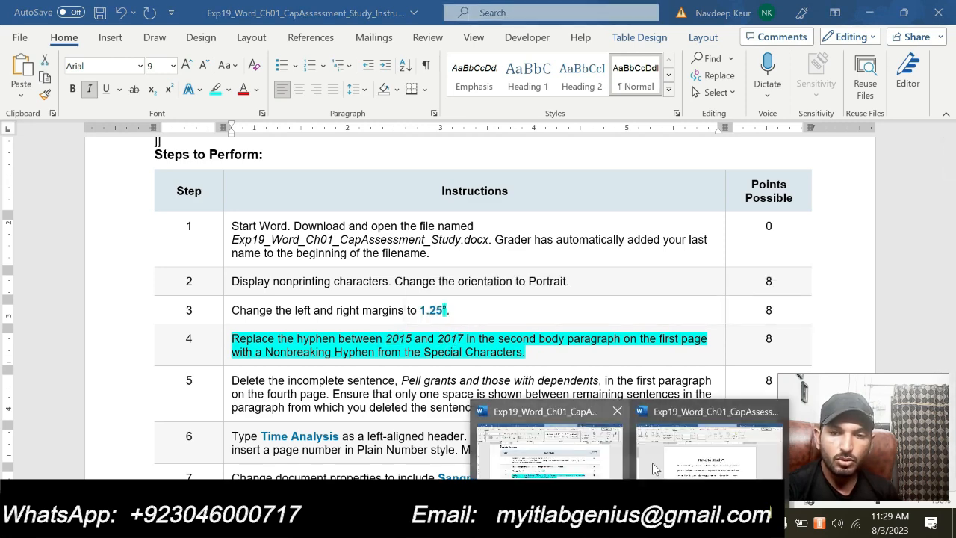
click(660, 459)
scroll(662, 463, down, 3)
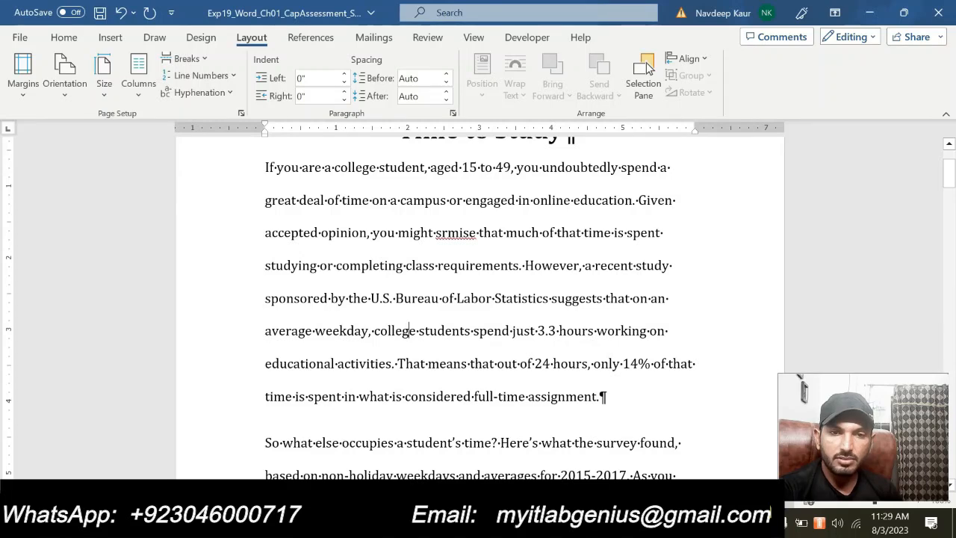
drag(265, 168, 651, 363)
scroll(652, 363, down, 3)
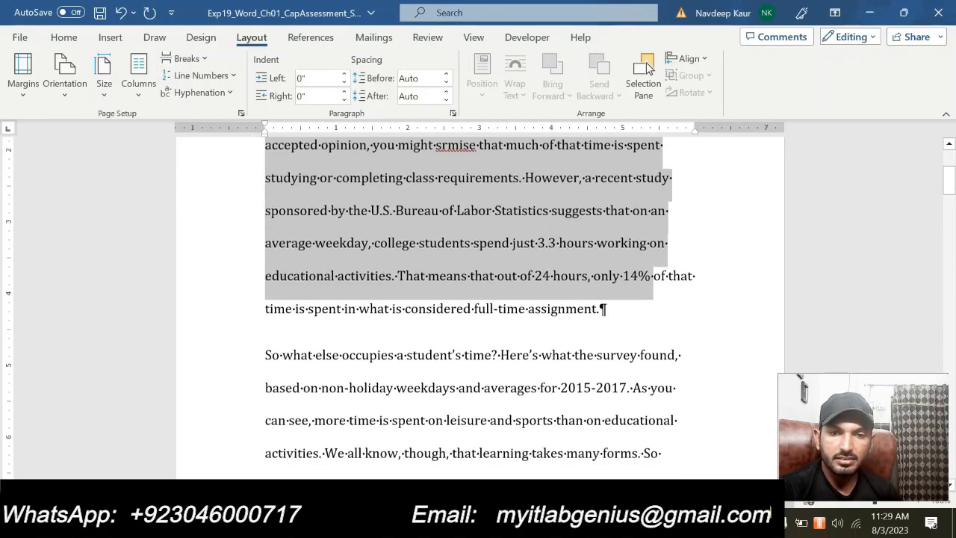
drag(266, 264, 643, 428)
click(532, 363)
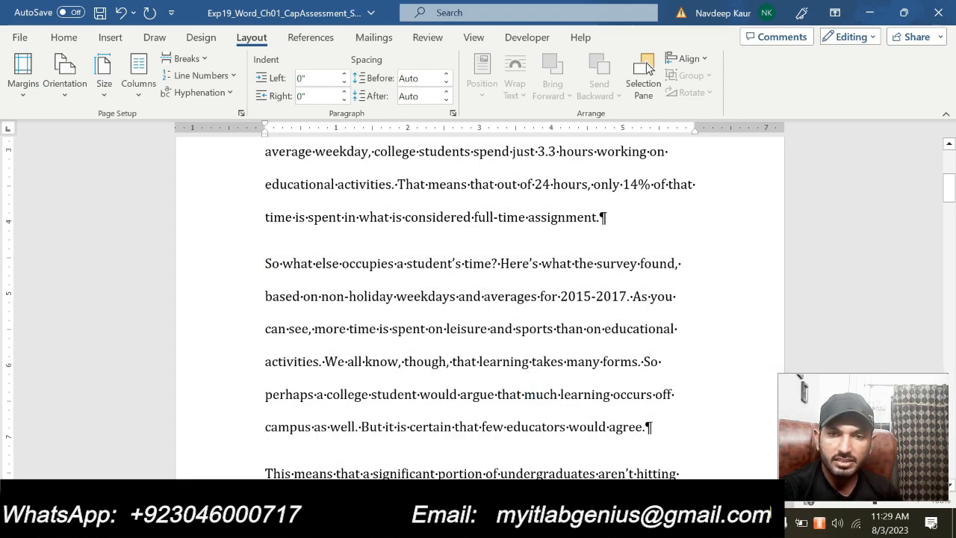
drag(591, 296, 596, 296)
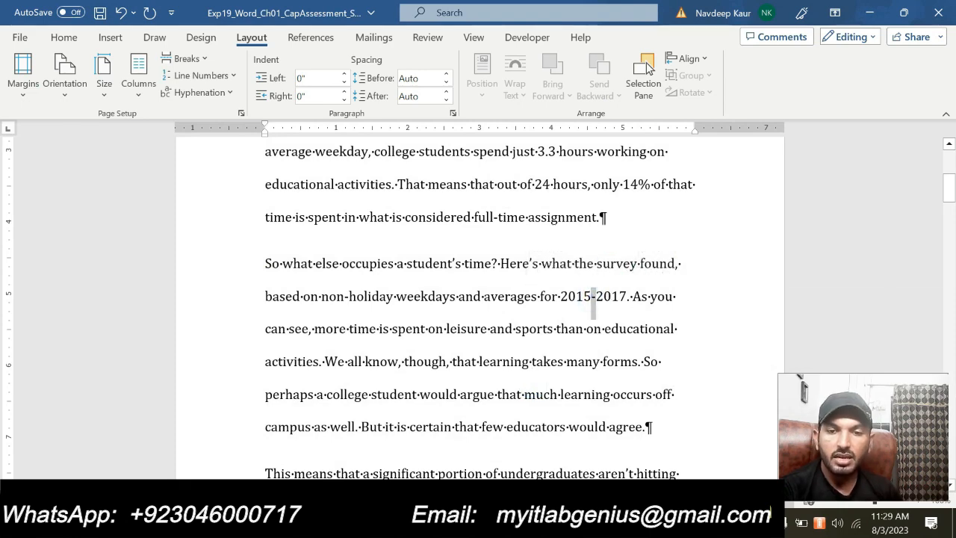
click(567, 461)
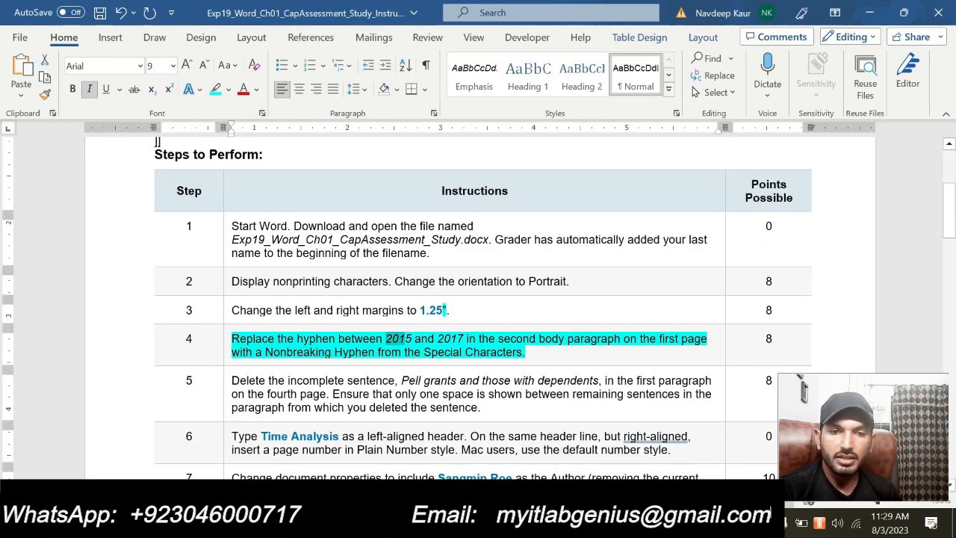
drag(265, 352, 375, 352)
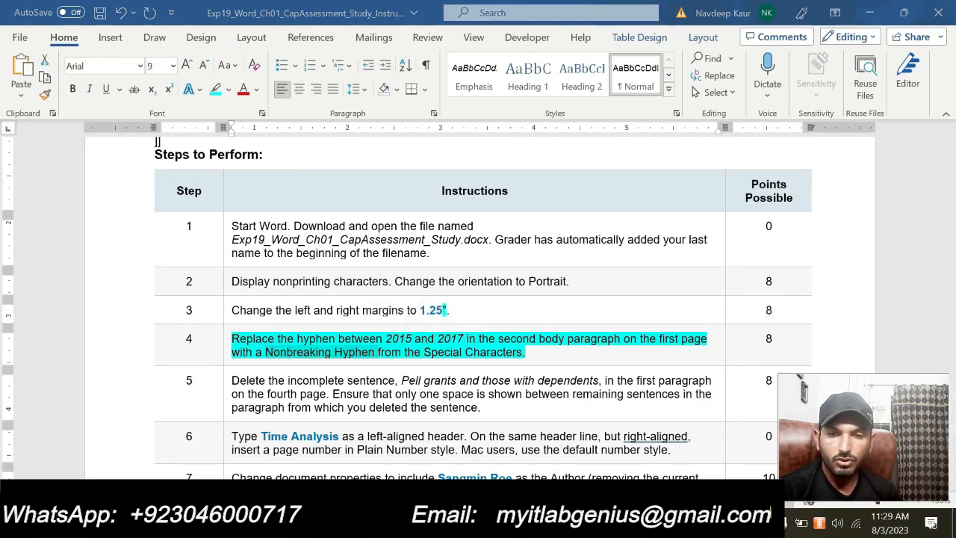
click(658, 453)
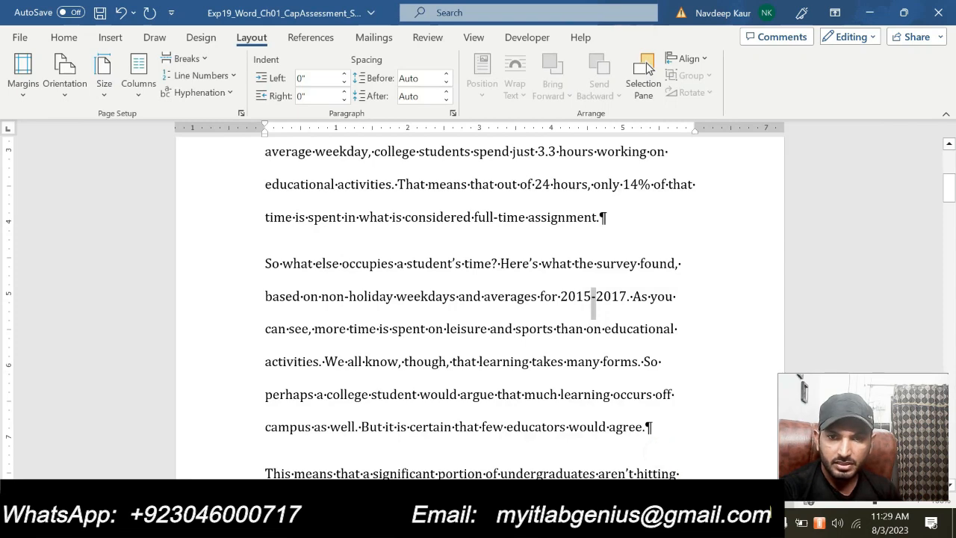
key(Delete)
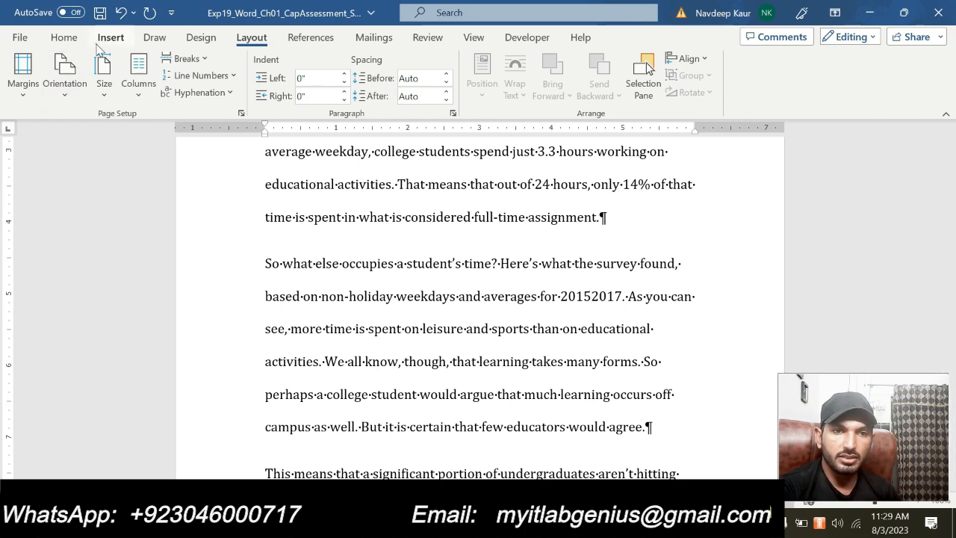
- Insert a Nonbreaking Hyphen special character between 2015 and 2017 in the second body paragraph
click(110, 37)
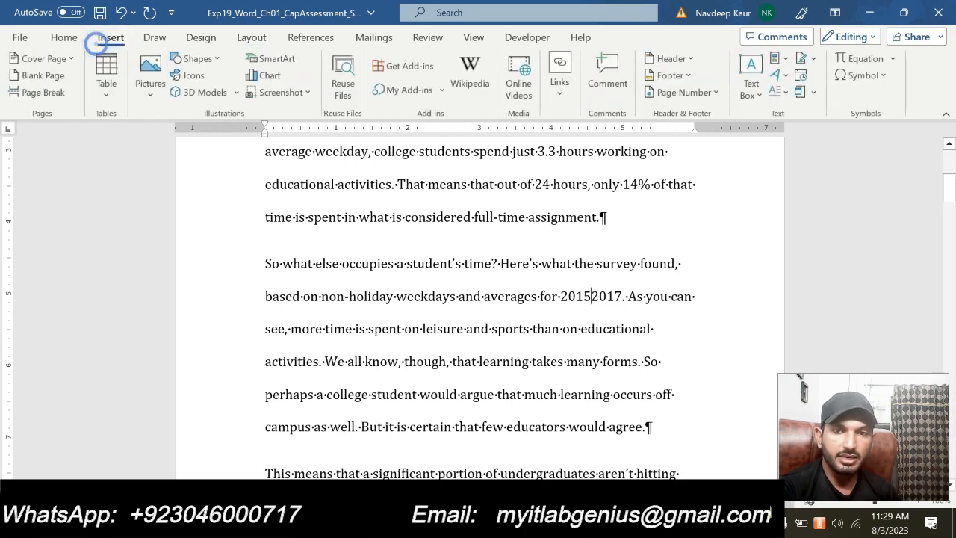
click(881, 78)
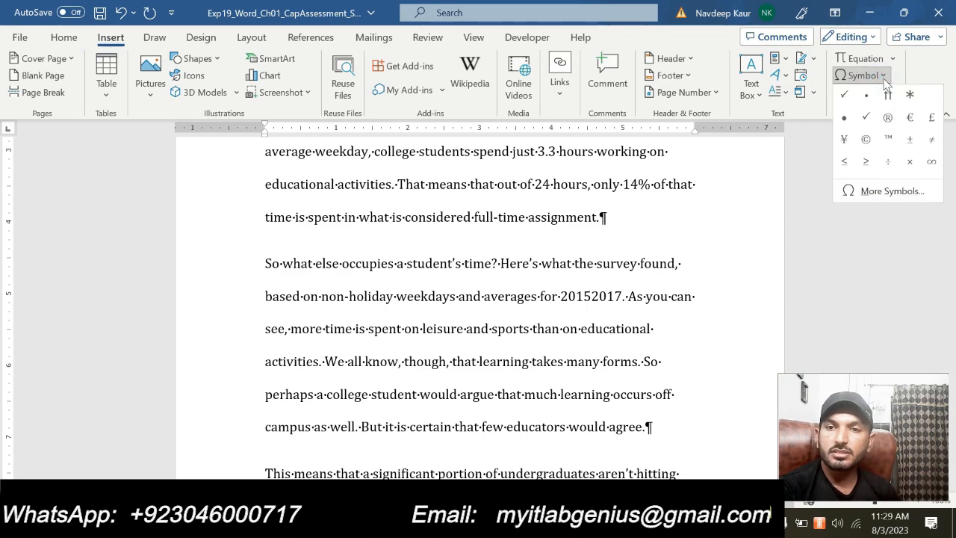
click(854, 191)
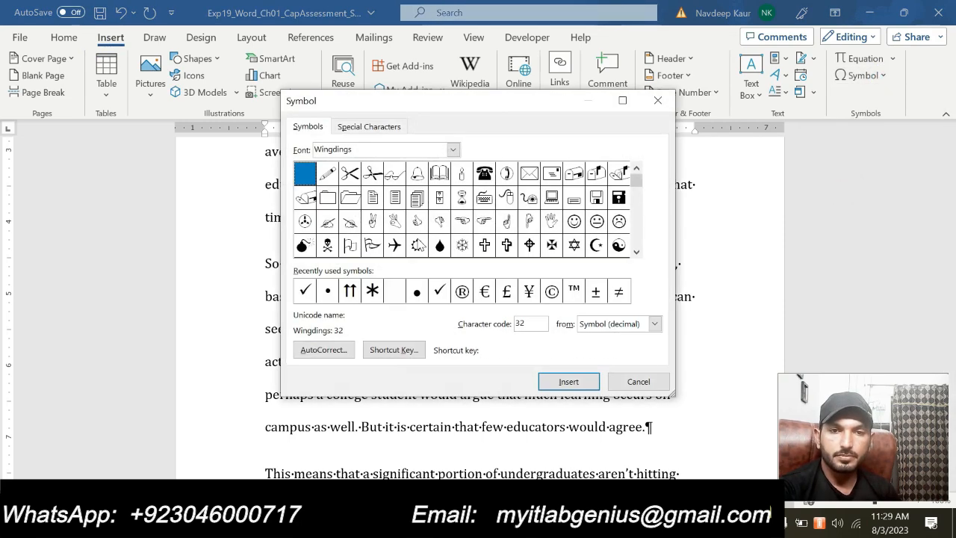
click(360, 129)
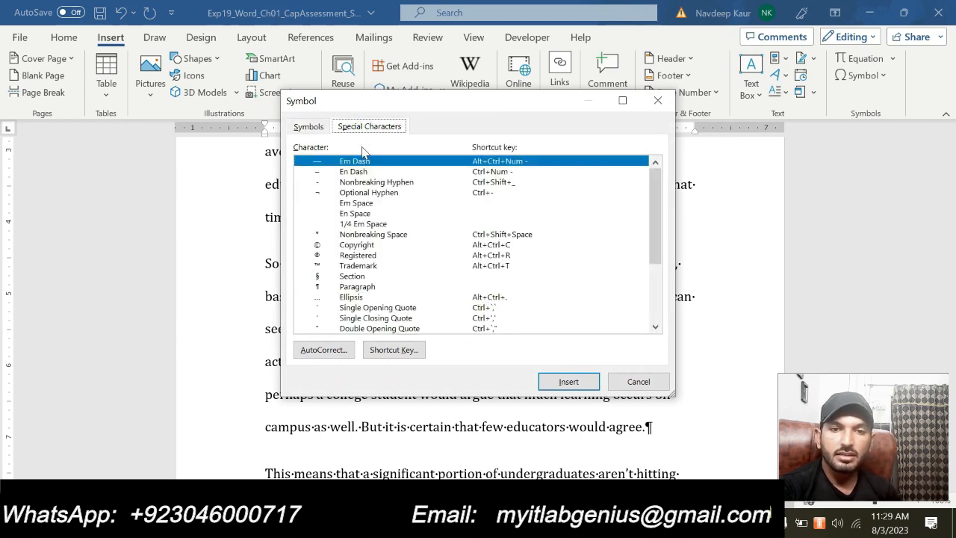
click(362, 183)
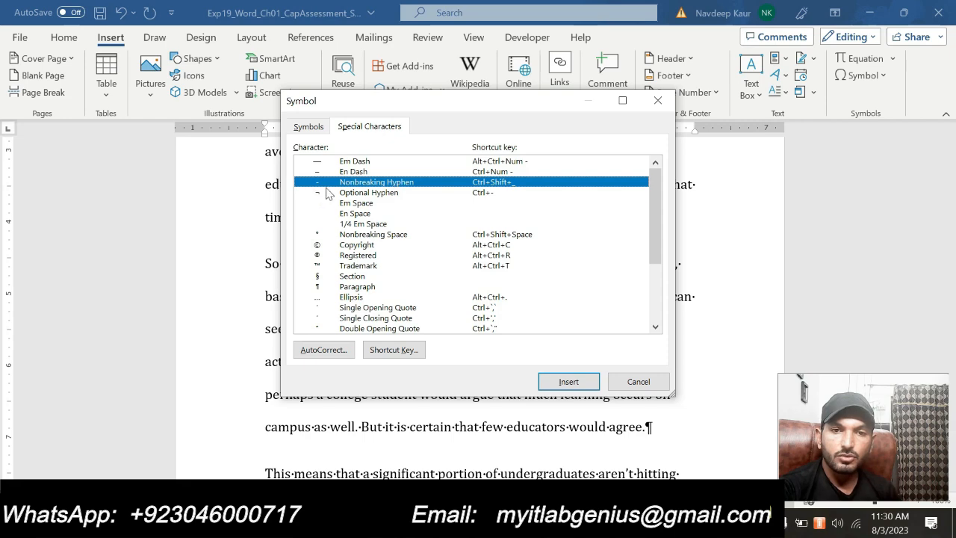
click(557, 378)
click(629, 382)
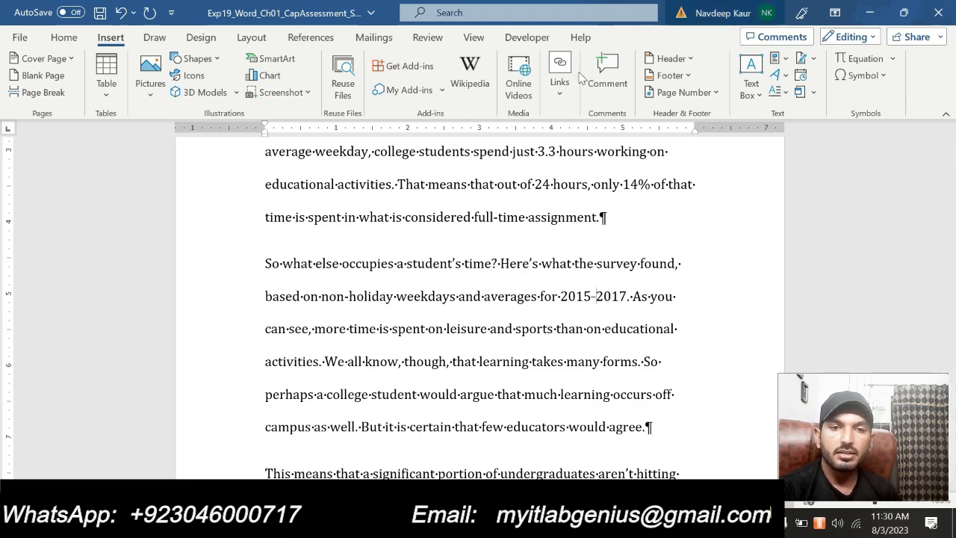
- In the instructions document, remove the highlight from the step 4 hyphen instruction and highlight the step 5 incomplete-sentence instruction in cyan
mouse_move(630, 523)
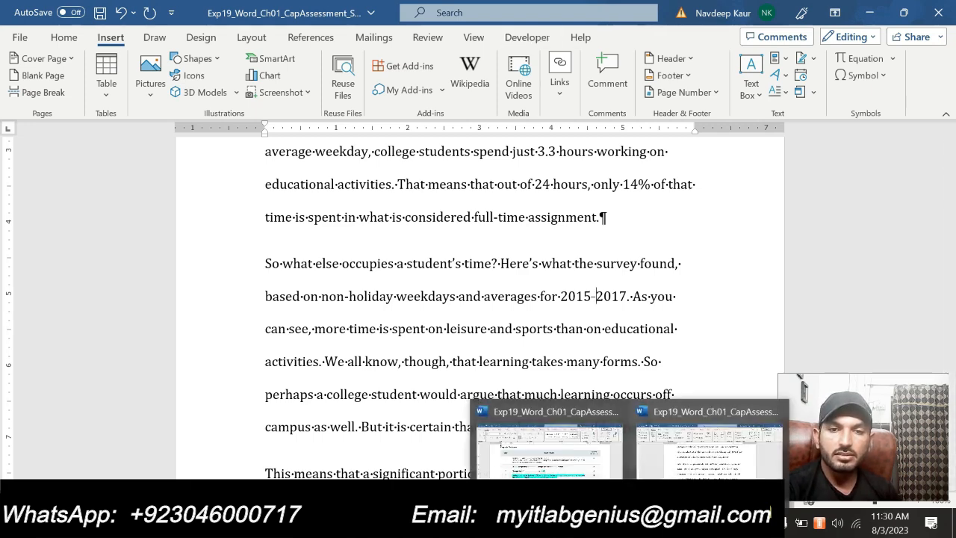
click(549, 449)
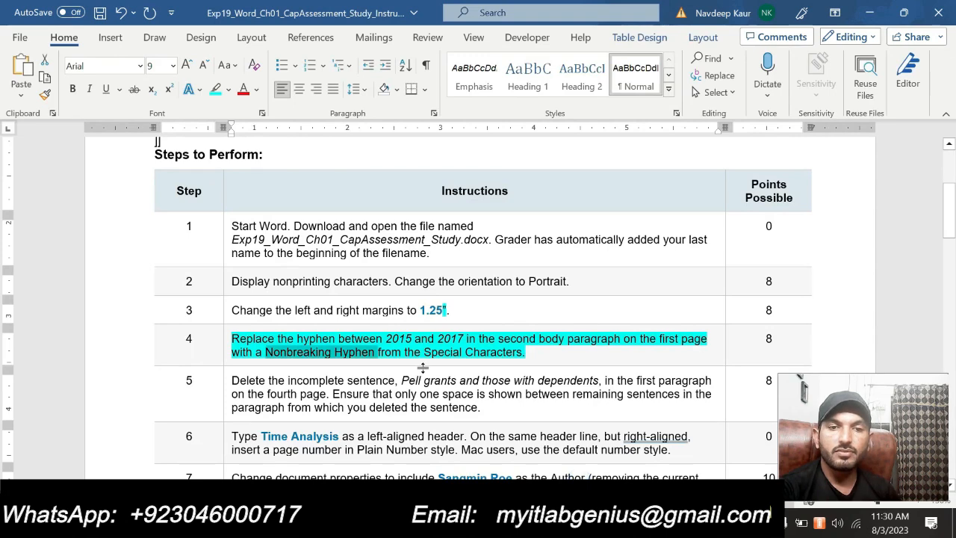
drag(526, 359, 305, 318)
click(305, 315)
scroll(444, 171, down, 3)
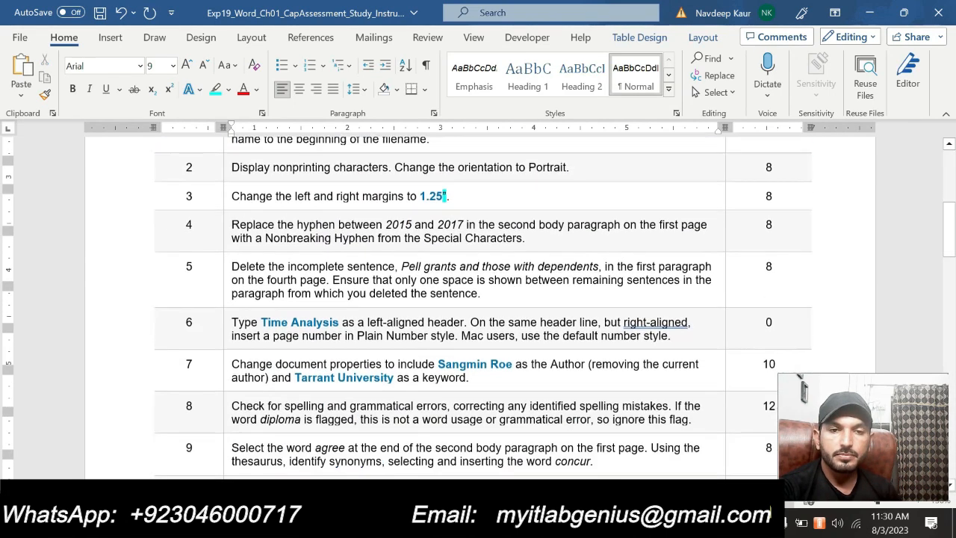
scroll(446, 389, down, 10)
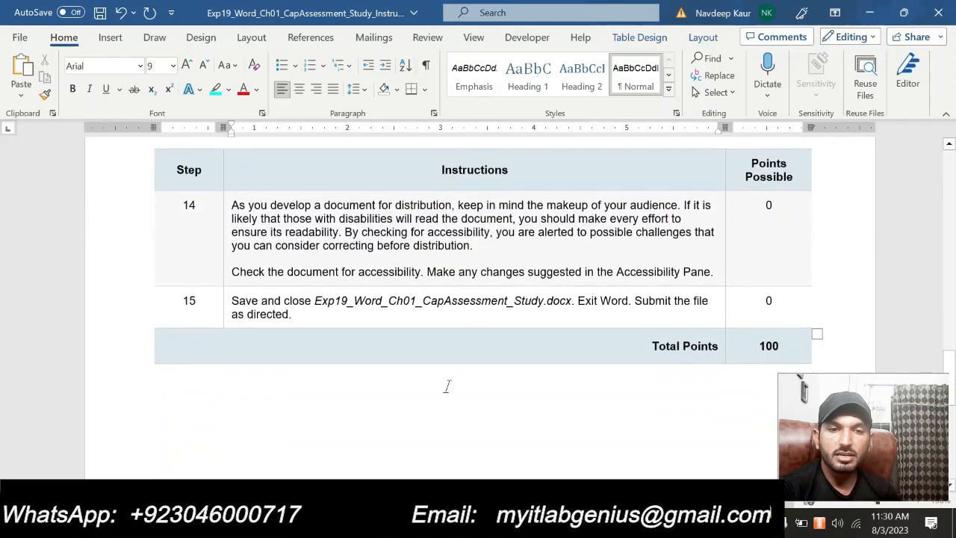
scroll(446, 388, up, 5)
scroll(479, 306, up, 12)
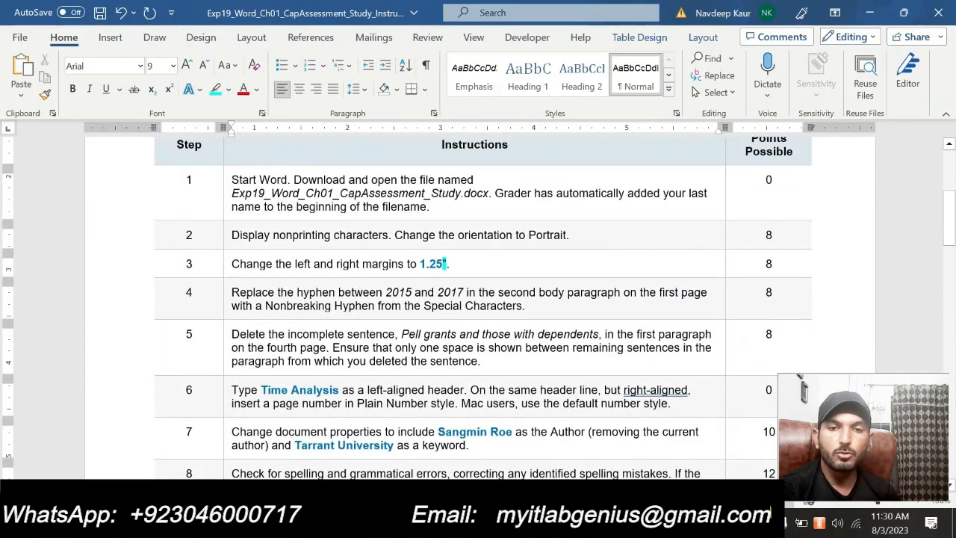
drag(482, 361, 231, 334)
click(299, 312)
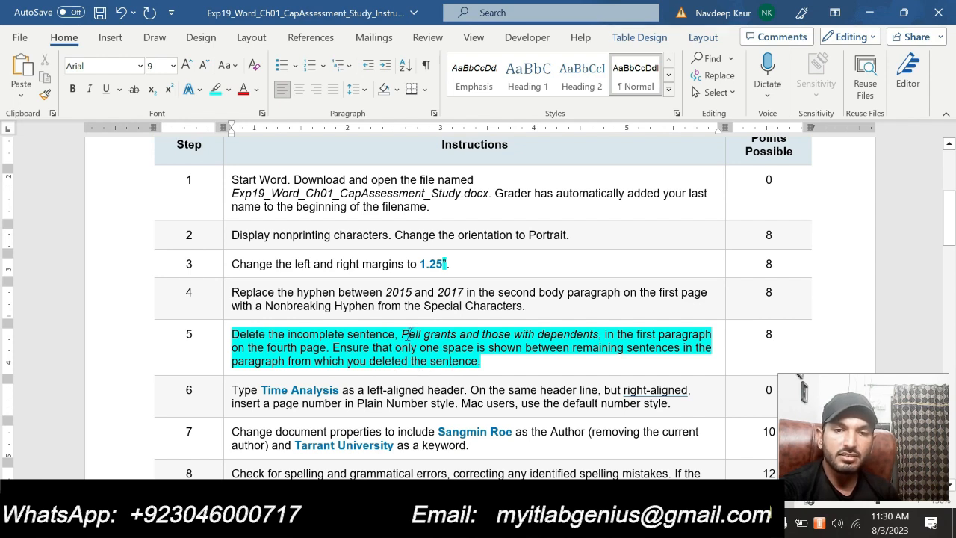
- In the Time to Study document, delete the incomplete sentence "Pell grants and those with dependents." from numbered item 2, keeping one space between the remaining sentences
drag(401, 333, 598, 334)
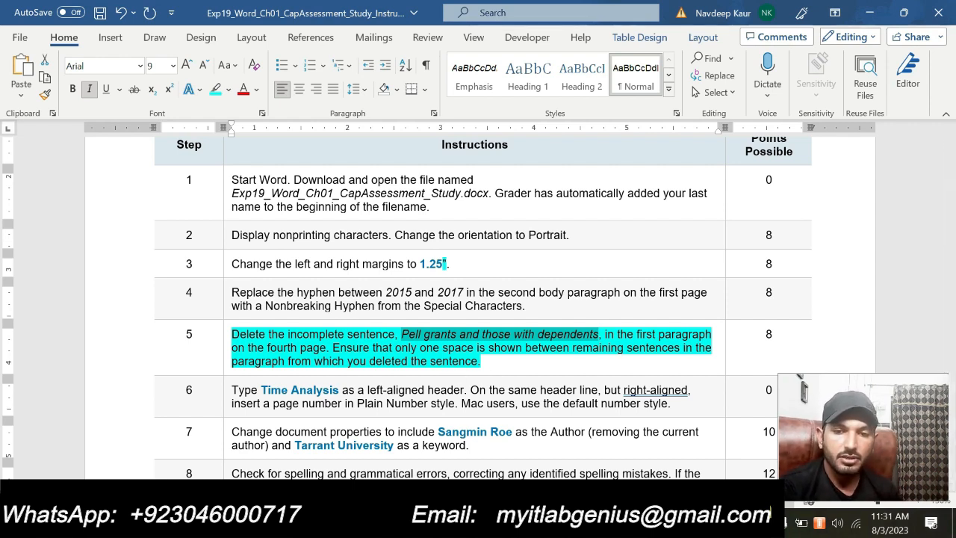
click(630, 523)
click(653, 473)
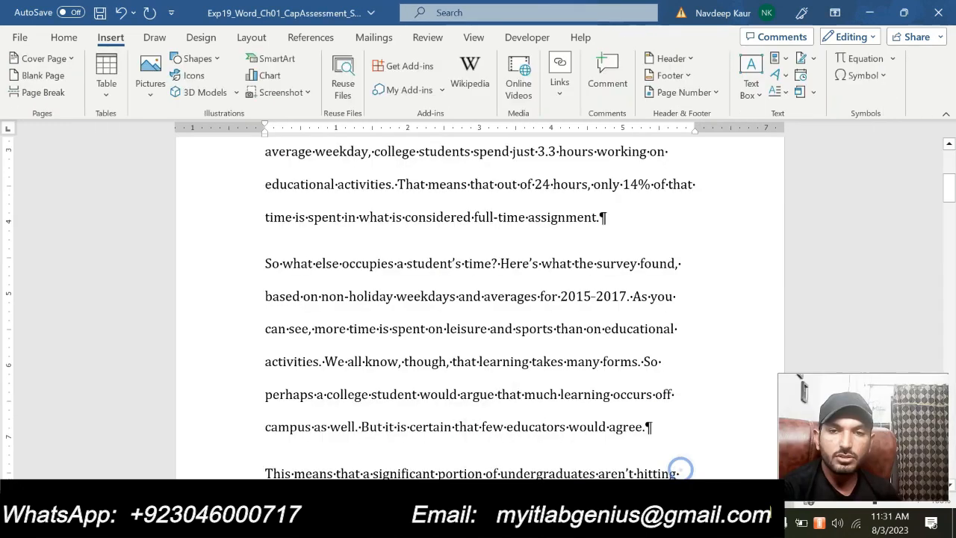
scroll(478, 314, up, 3)
scroll(478, 313, down, 3)
scroll(478, 314, down, 10)
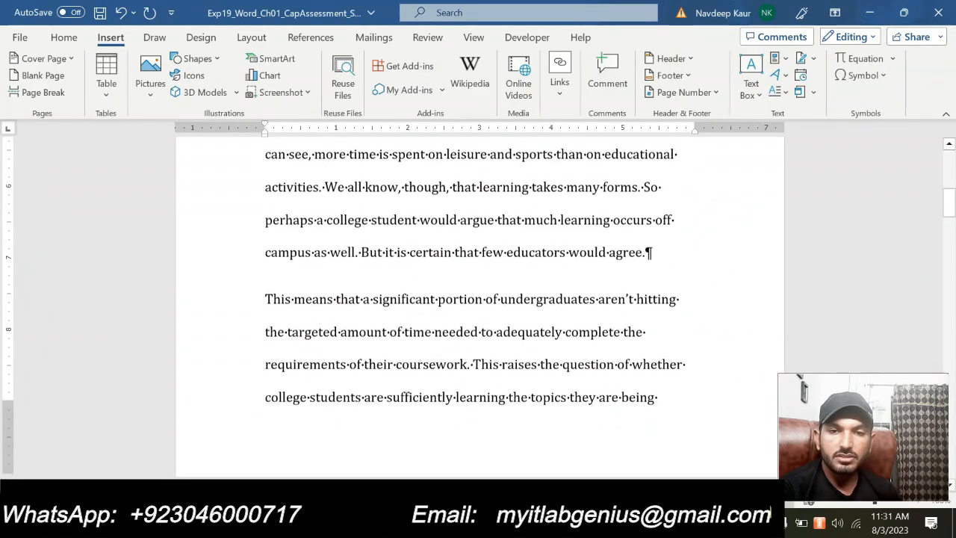
scroll(461, 329, down, 15)
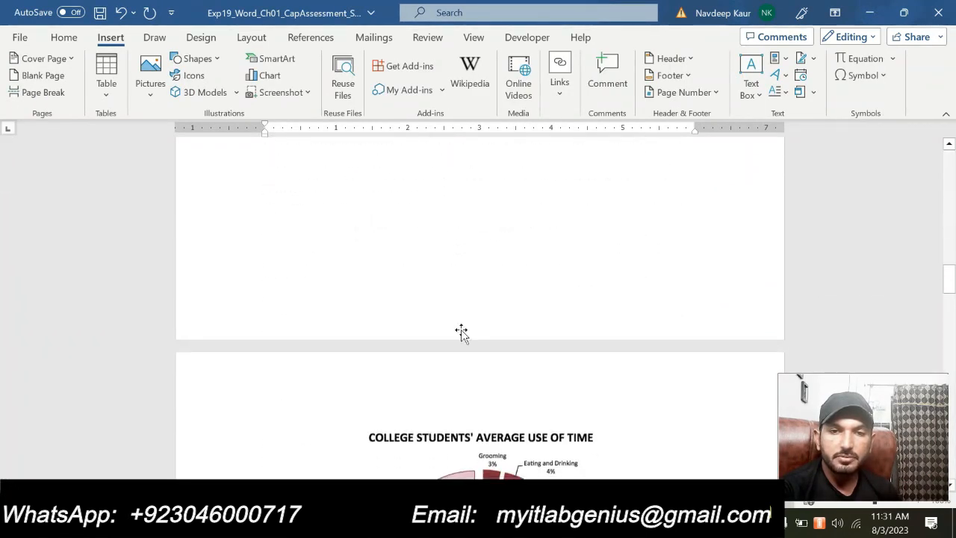
scroll(478, 313, down, 3)
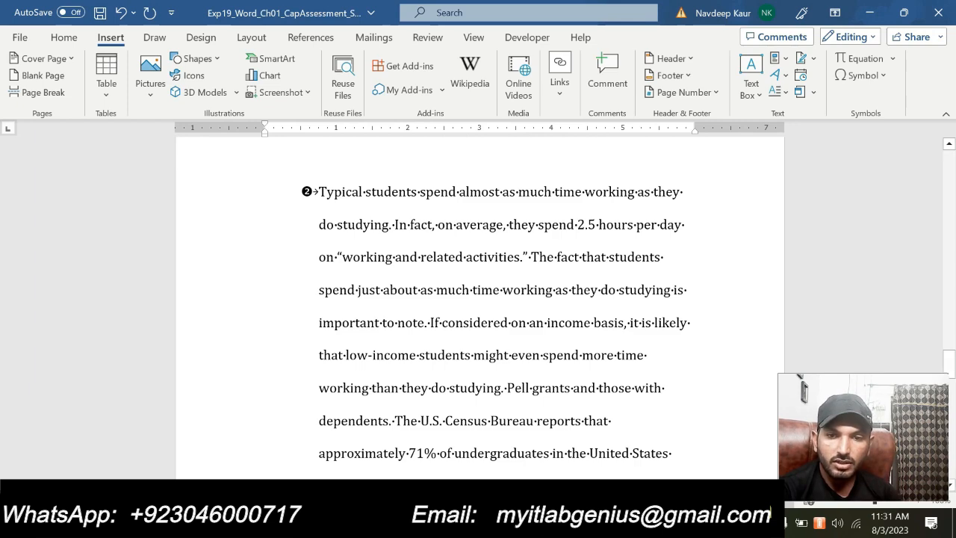
click(612, 523)
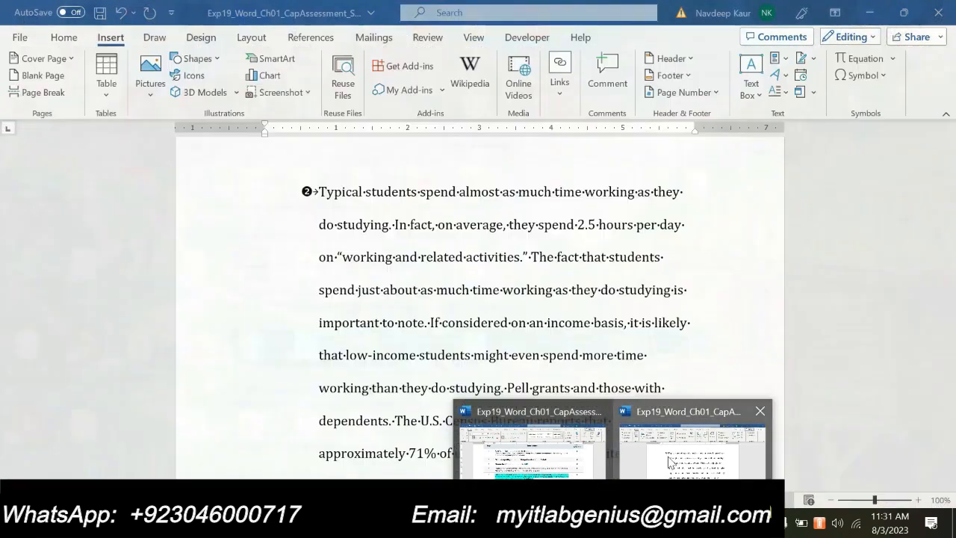
click(671, 455)
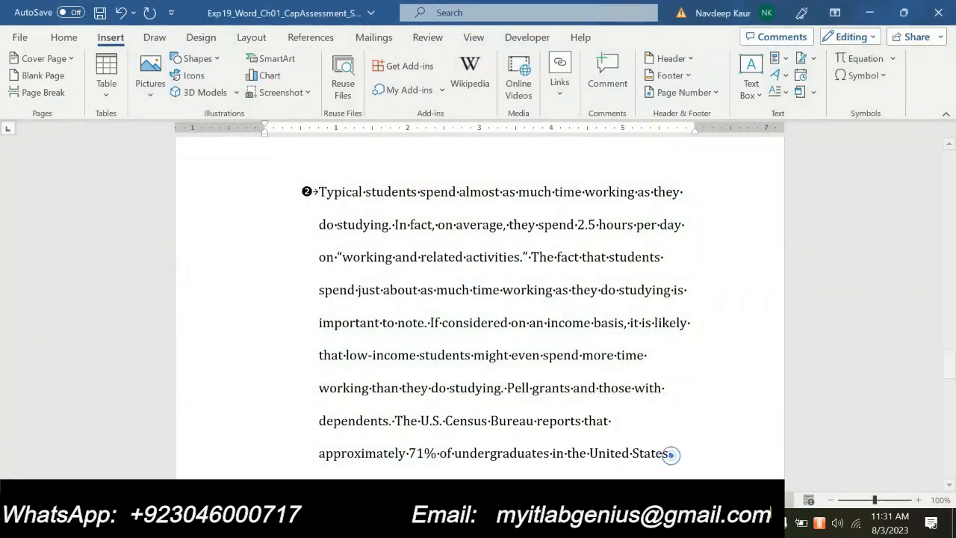
scroll(670, 455, down, 1)
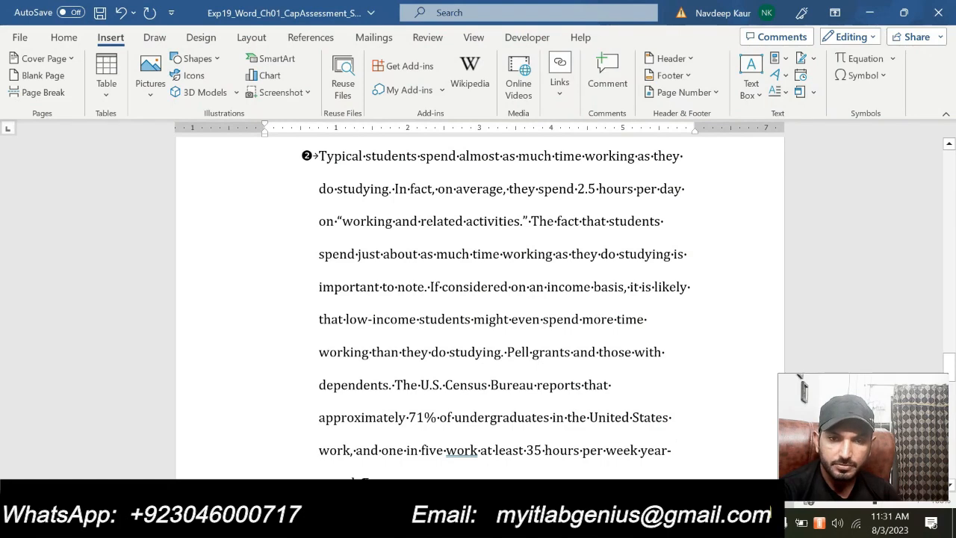
drag(509, 352, 390, 386)
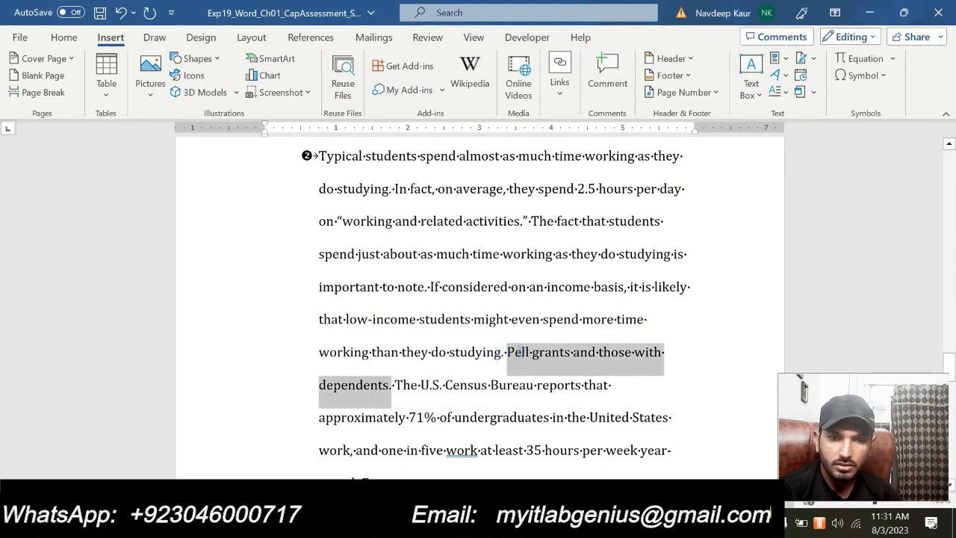
click(612, 523)
click(527, 454)
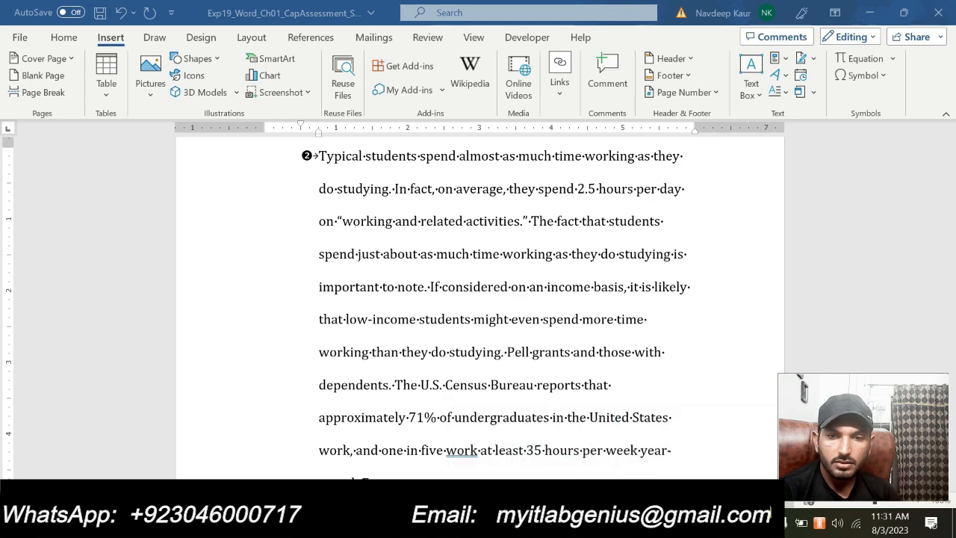
click(613, 523)
mouse_move(531, 452)
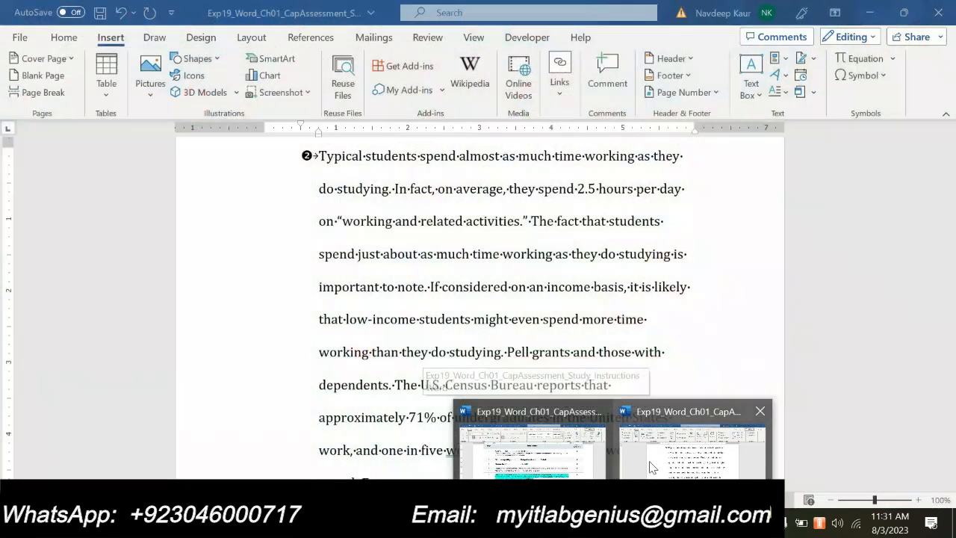
click(650, 465)
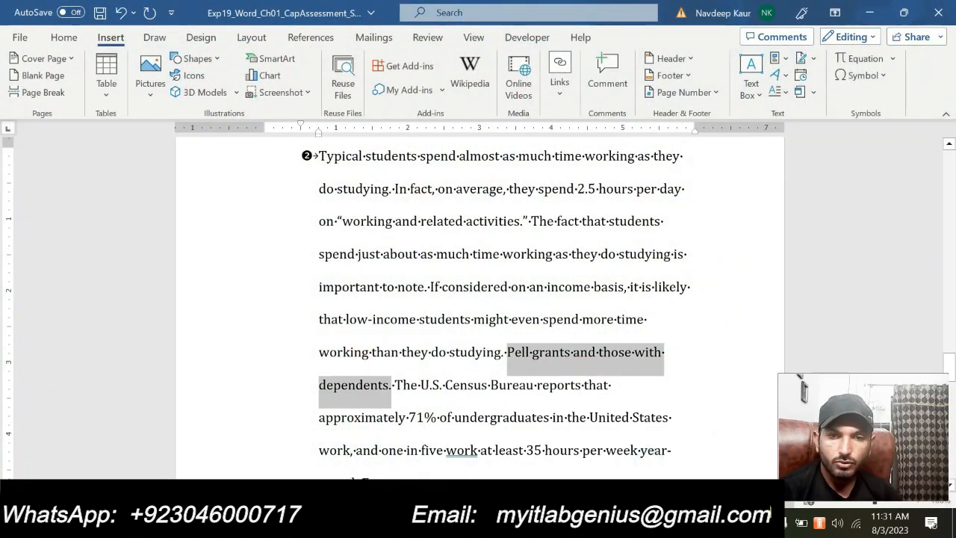
key(Delete)
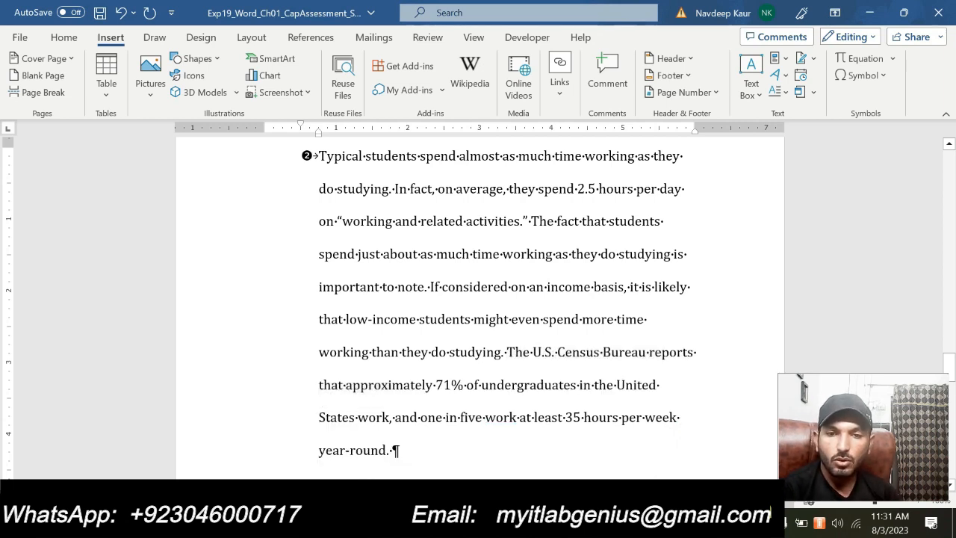
right_click(506, 352)
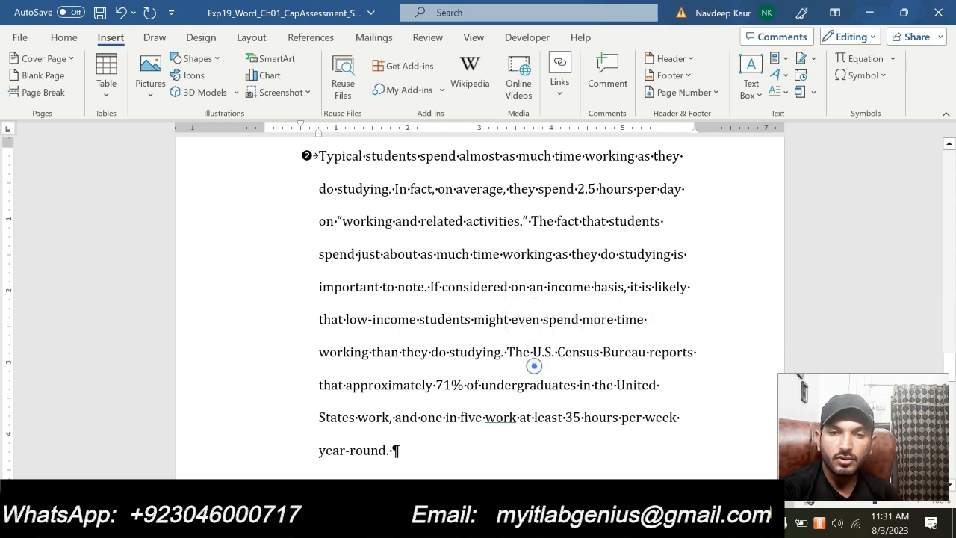
click(533, 352)
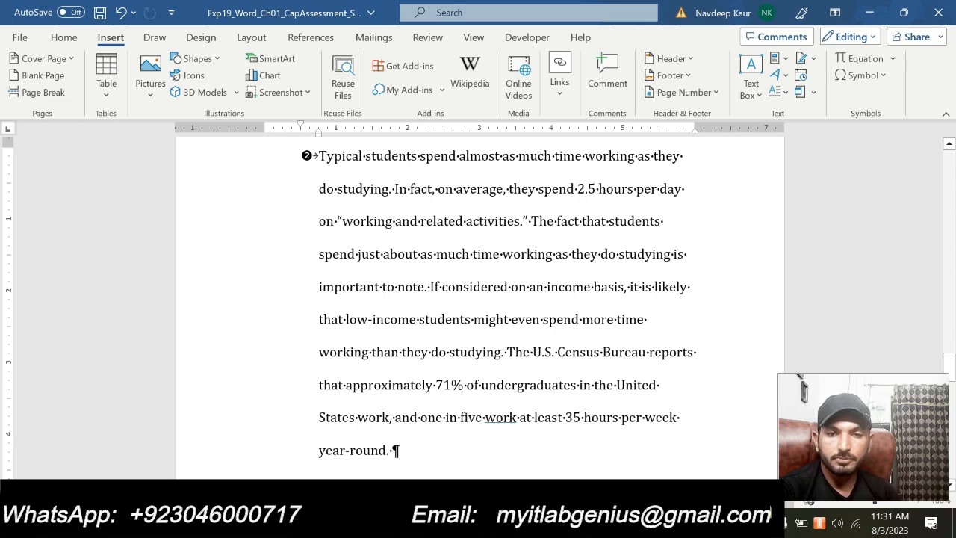
click(504, 359)
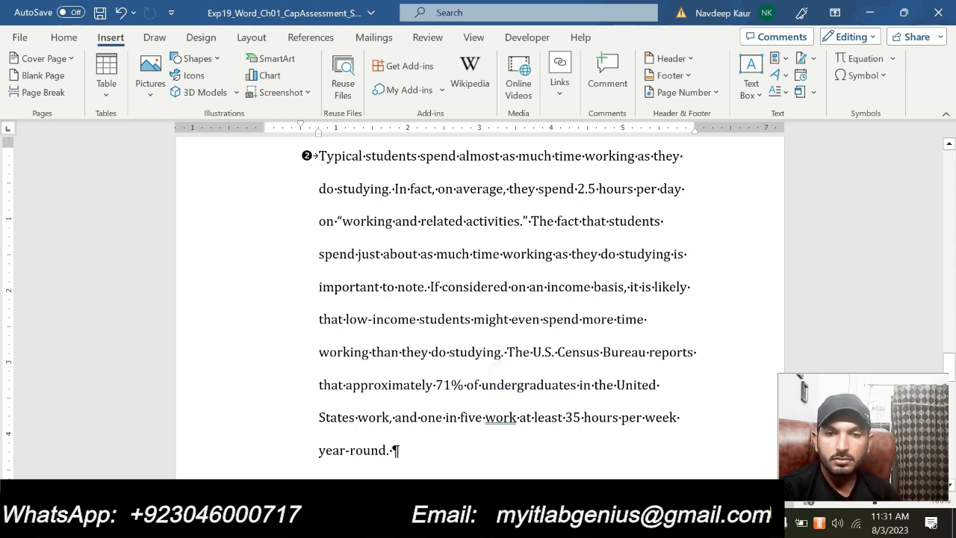
- In the instructions document, remove the highlight from the step 5 instruction and highlight the step 6 header instruction in cyan
mouse_move(609, 527)
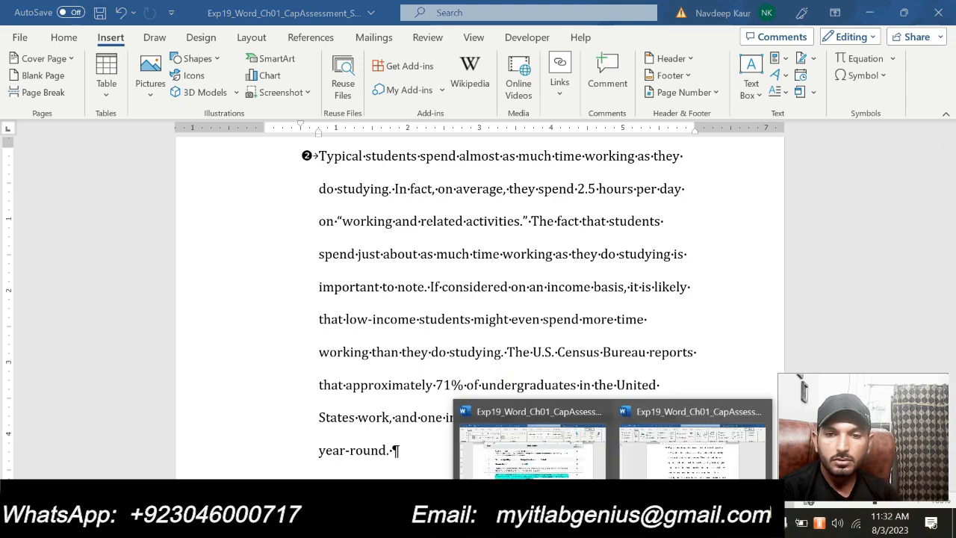
click(566, 472)
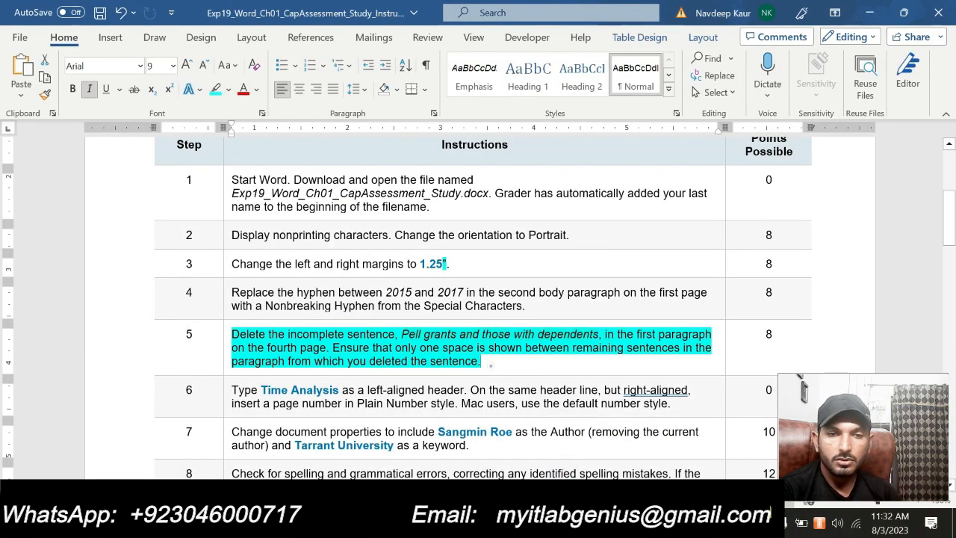
drag(332, 348, 232, 333)
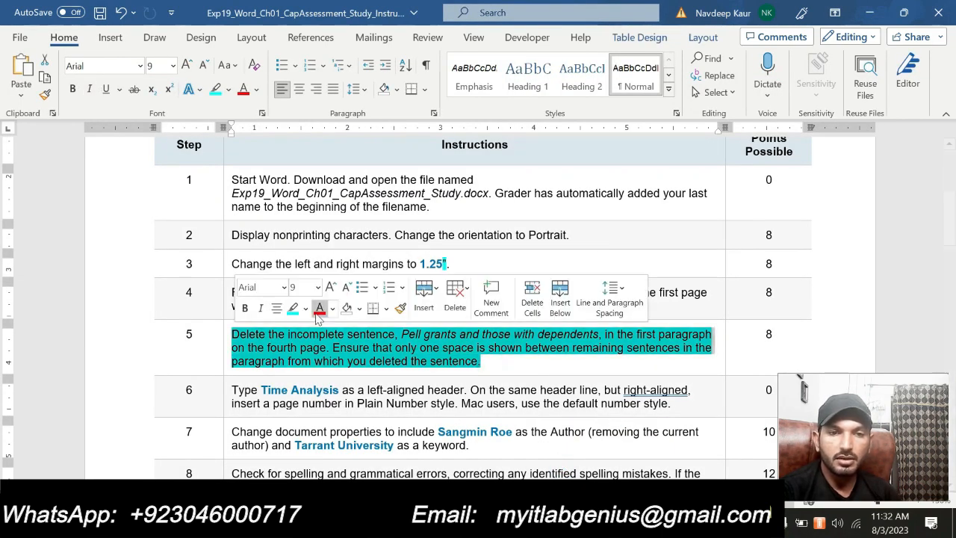
click(292, 312)
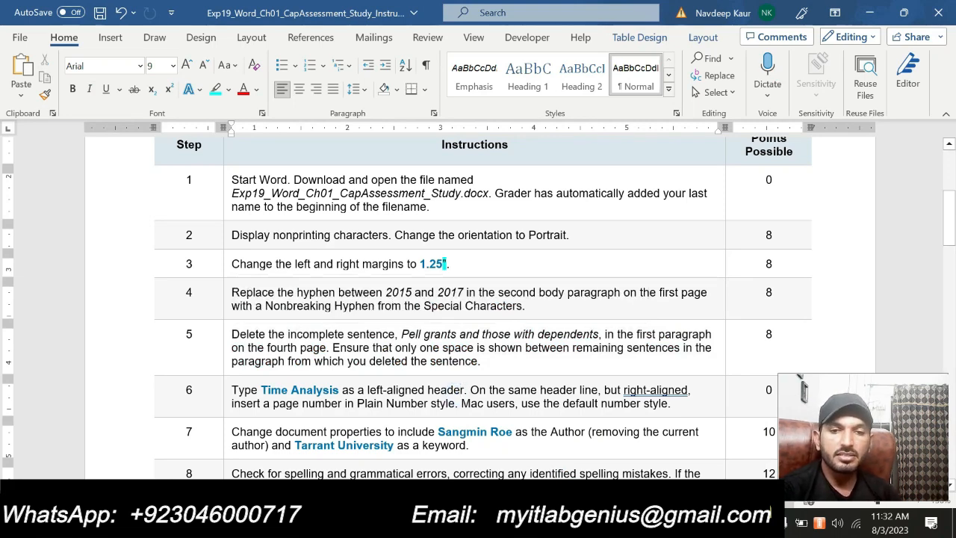
drag(671, 403, 231, 390)
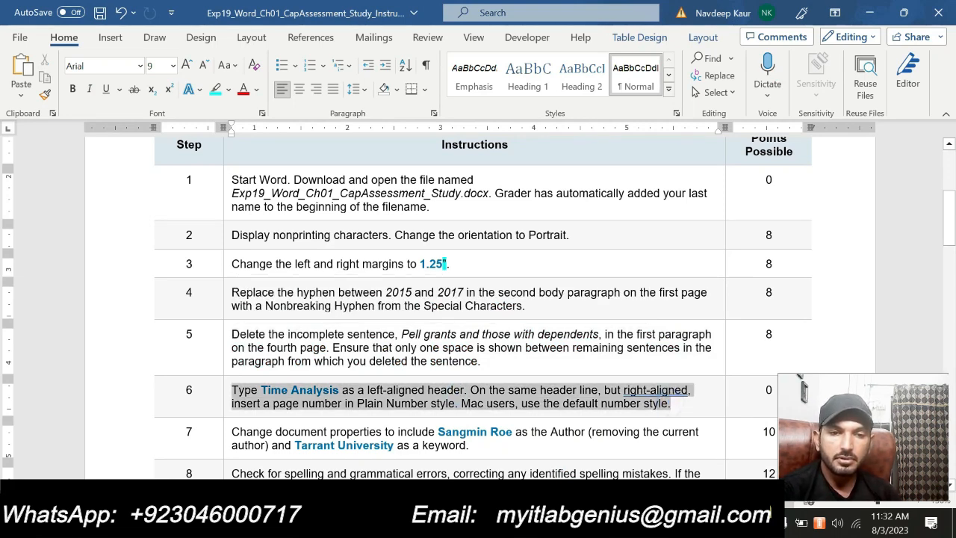
click(312, 368)
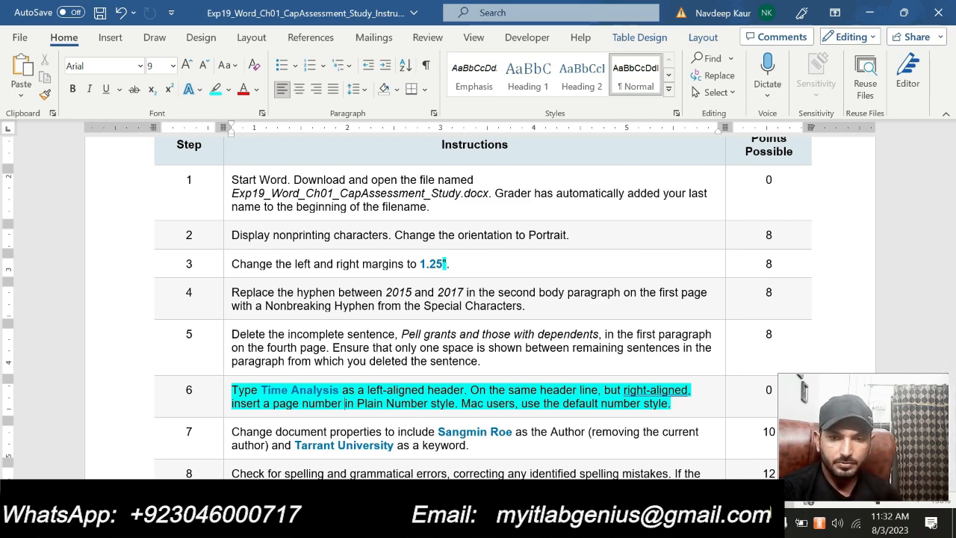
- In the Time to Study document, open the page header for editing and enter Time Analysis as its left-aligned text
mouse_move(629, 523)
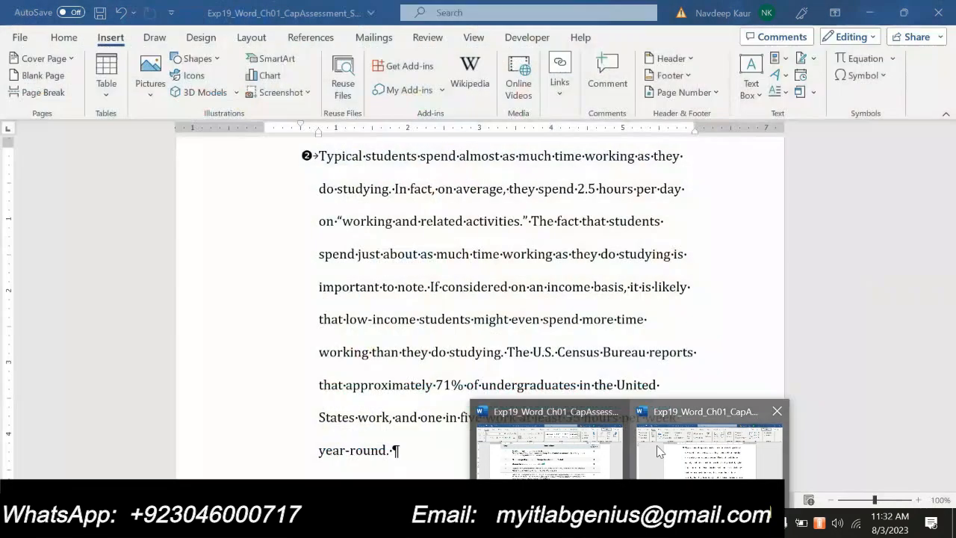
click(657, 445)
scroll(657, 444, up, 3)
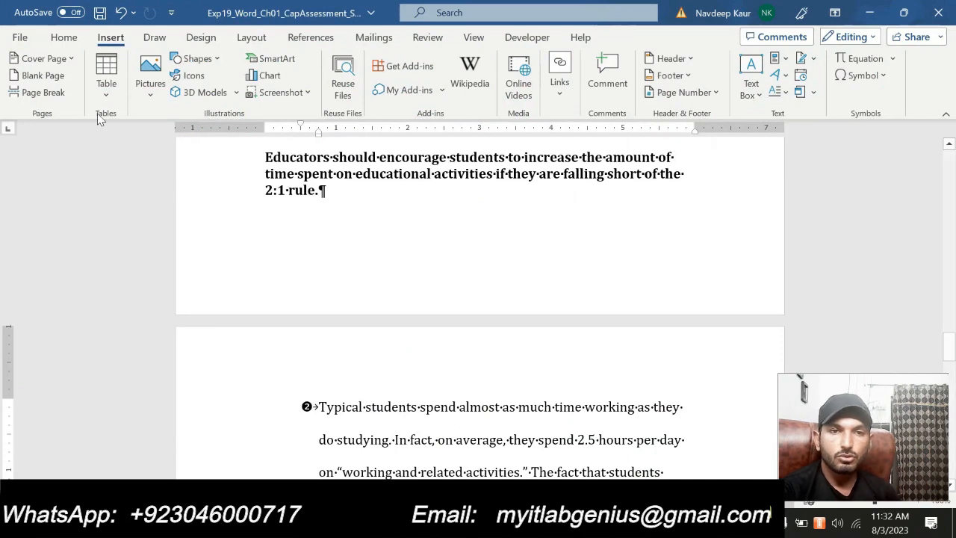
click(691, 60)
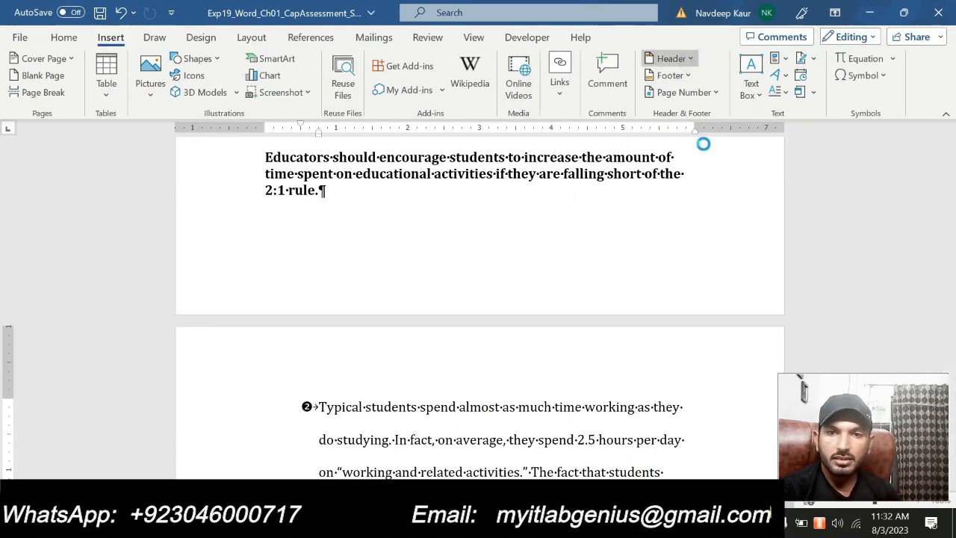
click(683, 368)
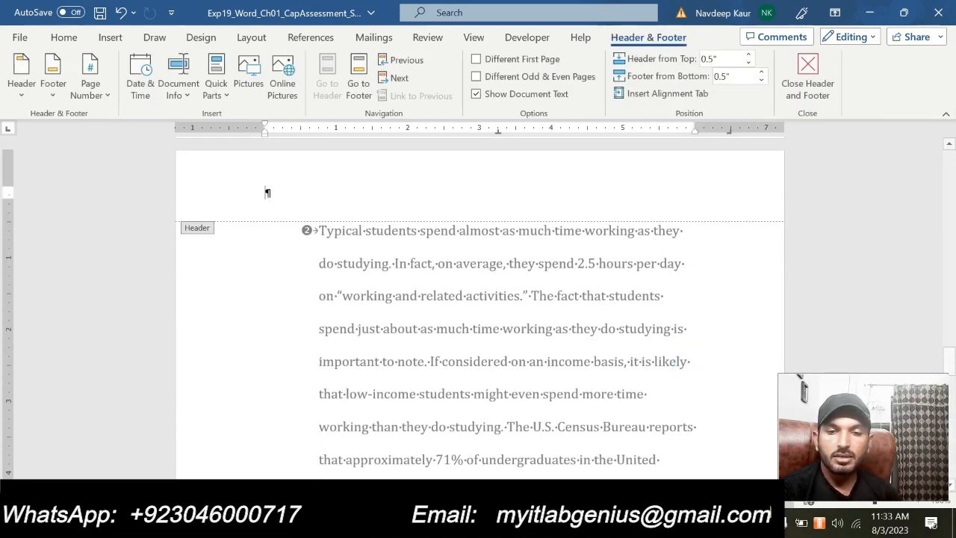
mouse_move(629, 527)
click(570, 470)
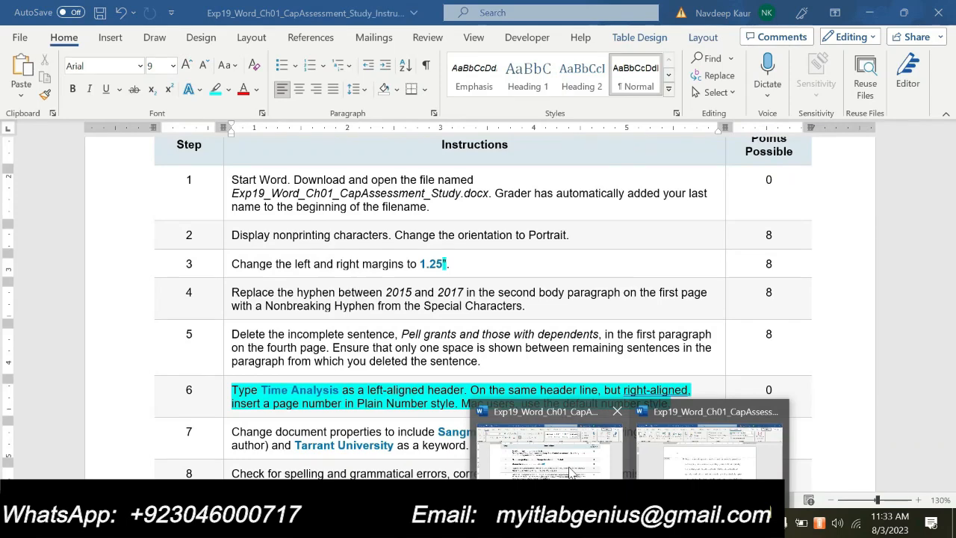
click(687, 456)
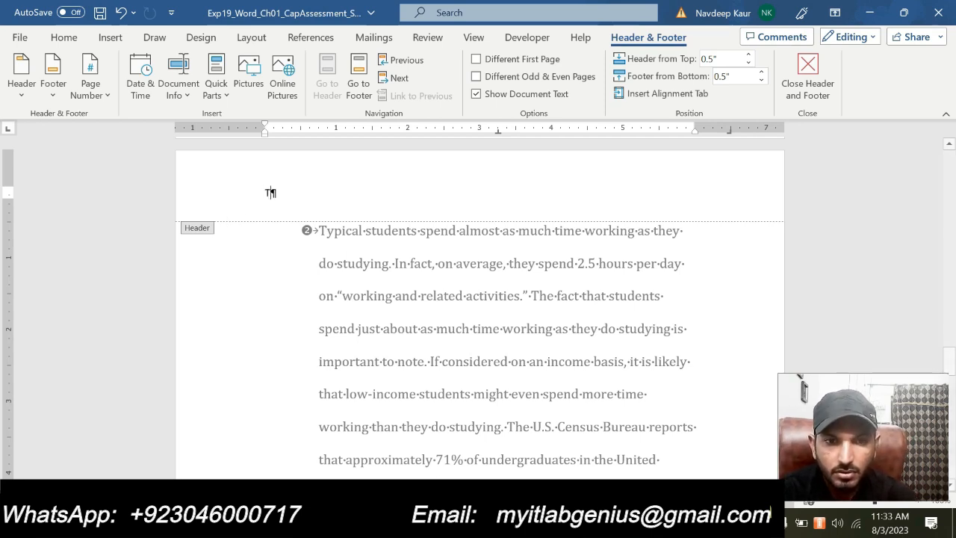
text(Time Ana)
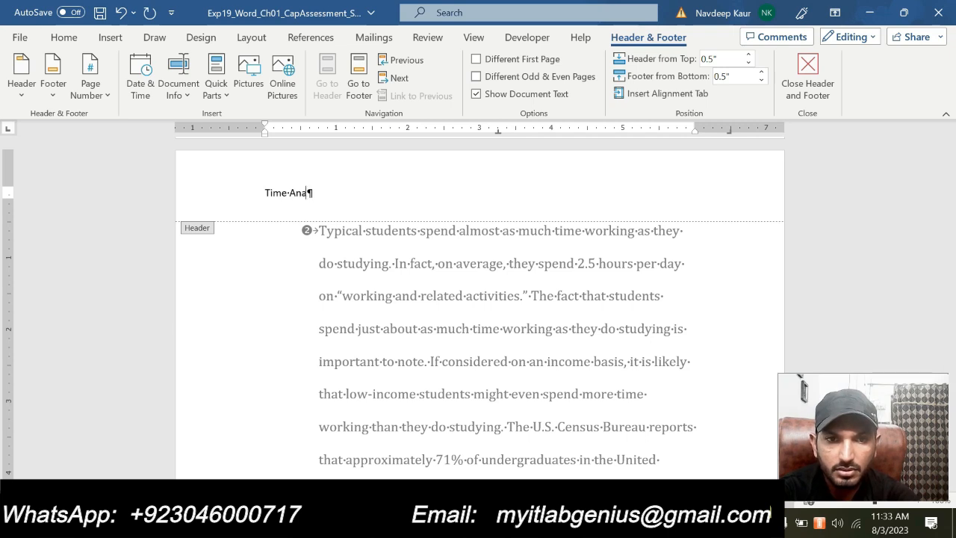
text(lysis)
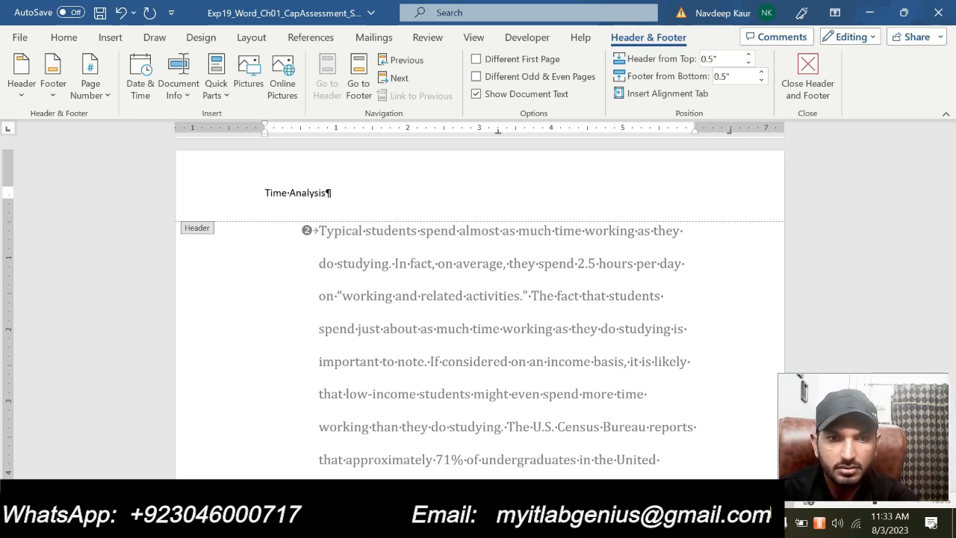
- Insert a right alignment tab relative to the margin, without a leader, after Time Analysis in the header
click(683, 94)
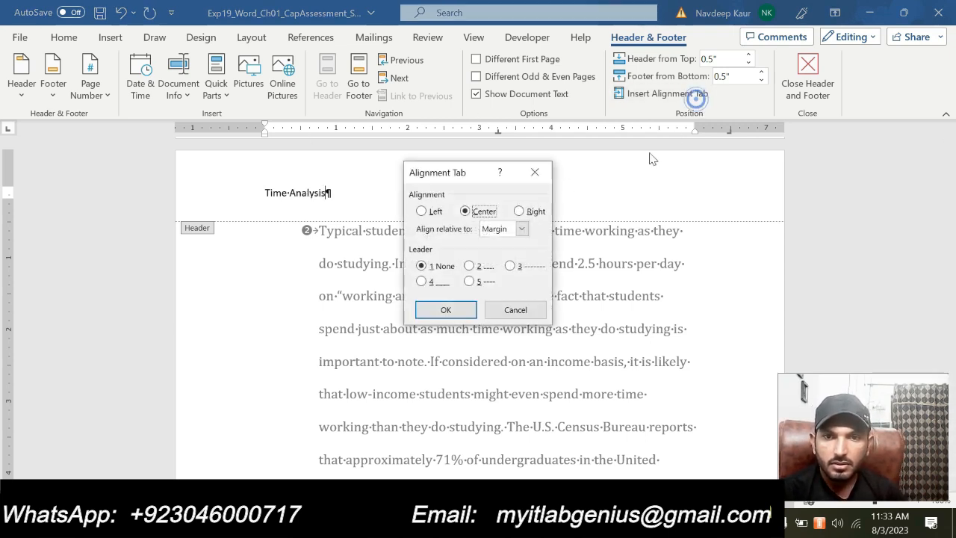
click(519, 211)
click(445, 310)
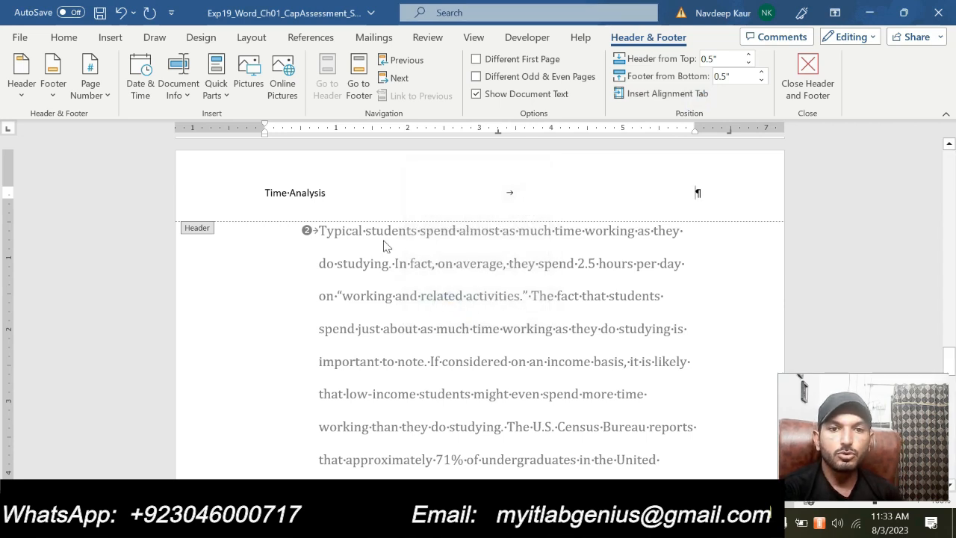
- Try to add a Plain Number 3 page number at the top of the page, and undo it
click(109, 98)
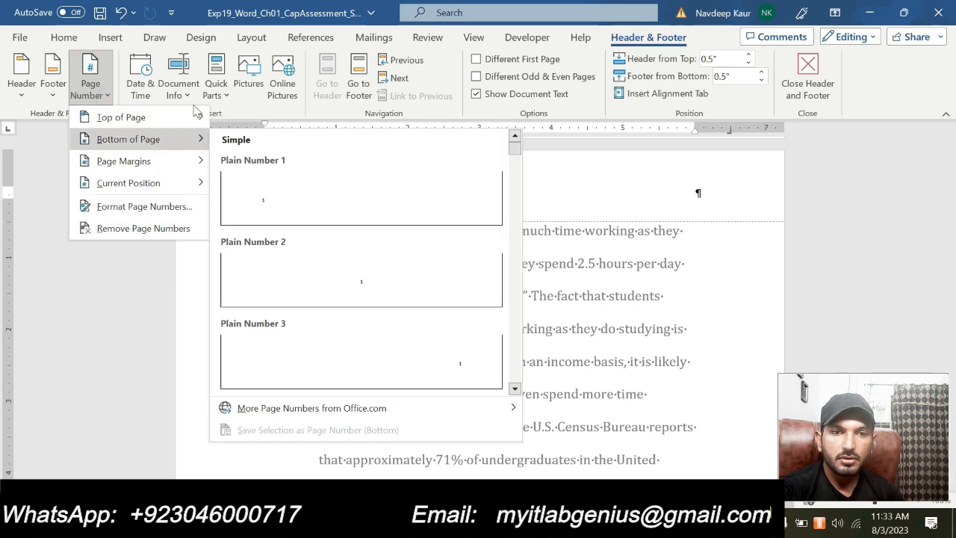
mouse_move(194, 117)
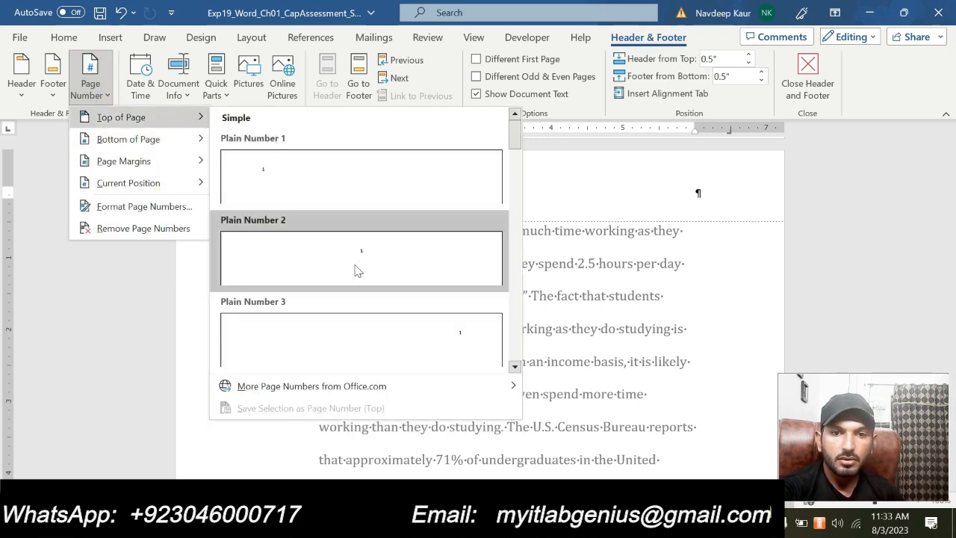
click(379, 335)
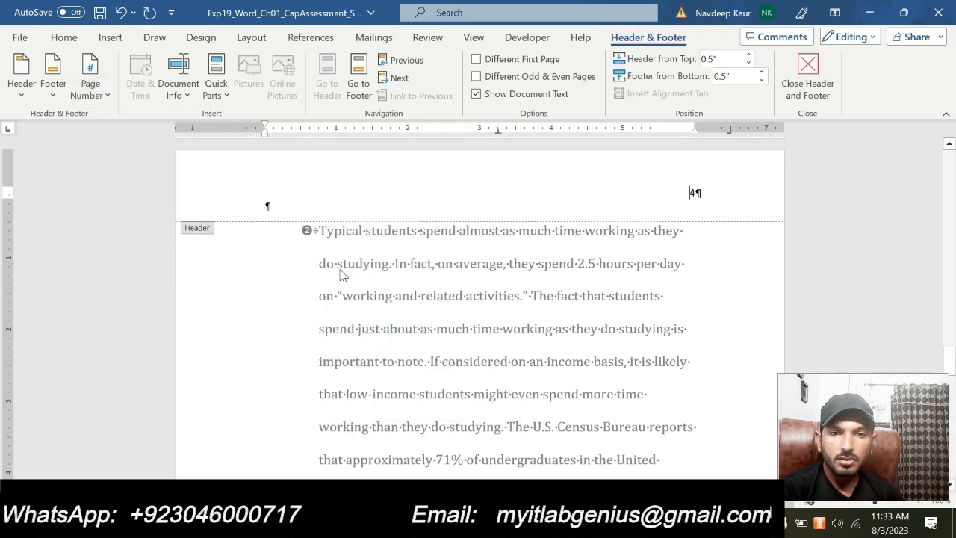
key(ctrl+z)
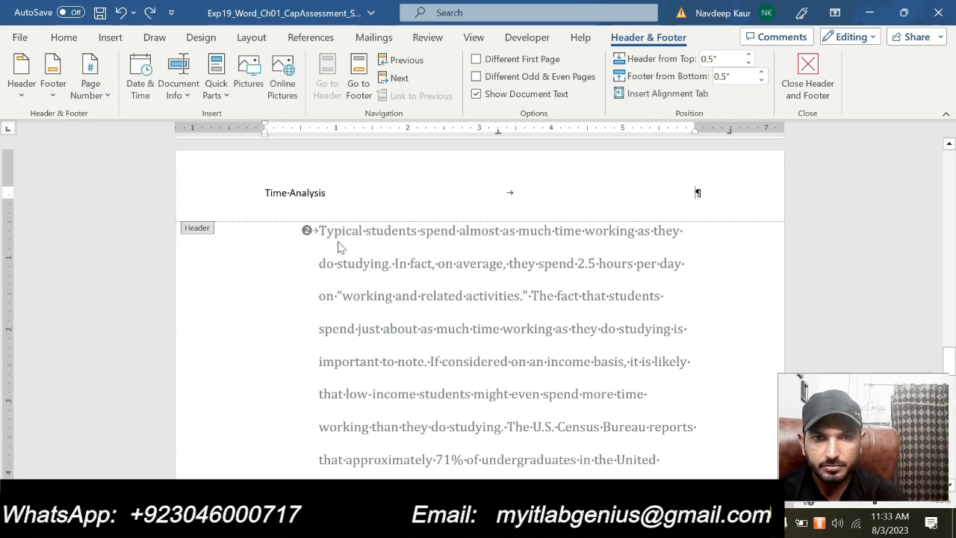
- Try a centered alignment tab after Time Analysis, and fill the header line with spaces toward the right margin instead
triple_click(267, 193)
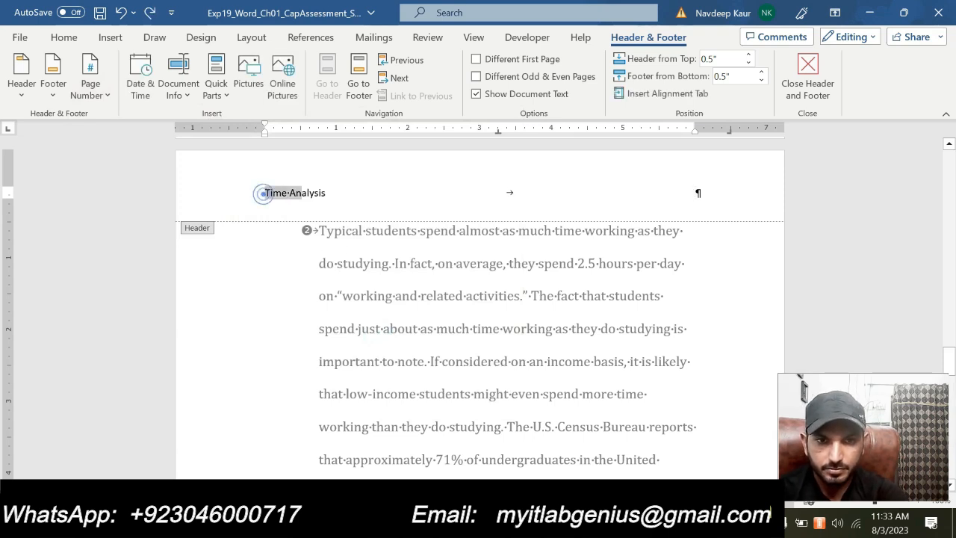
click(431, 193)
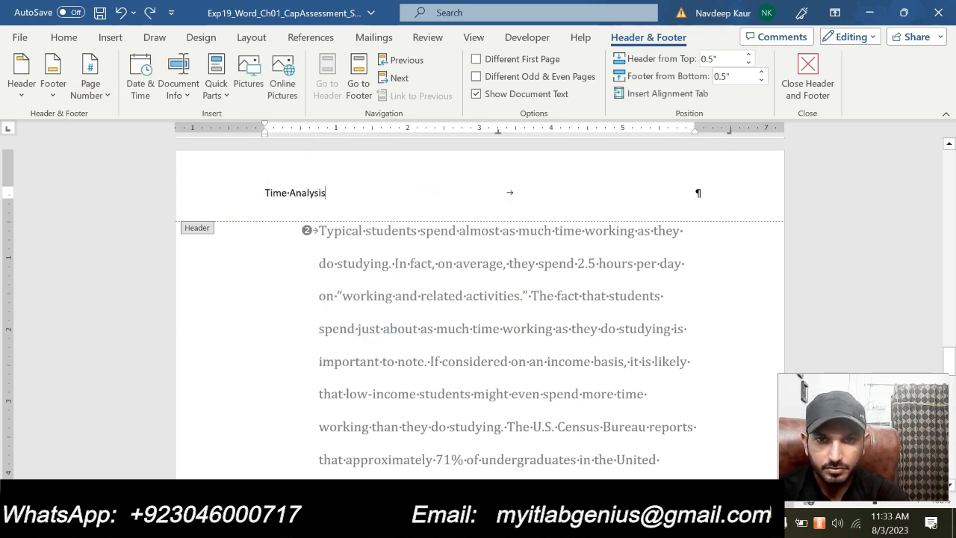
click(635, 93)
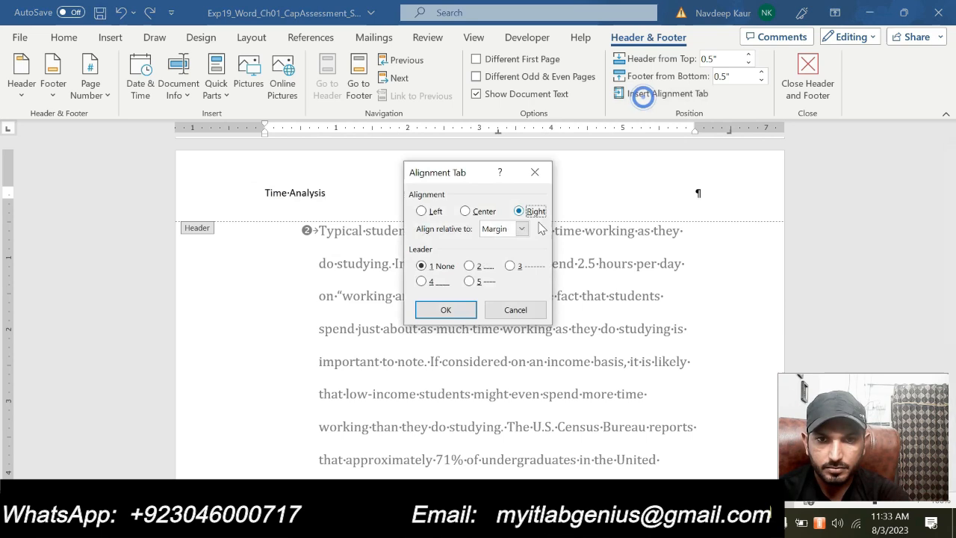
click(481, 211)
click(446, 310)
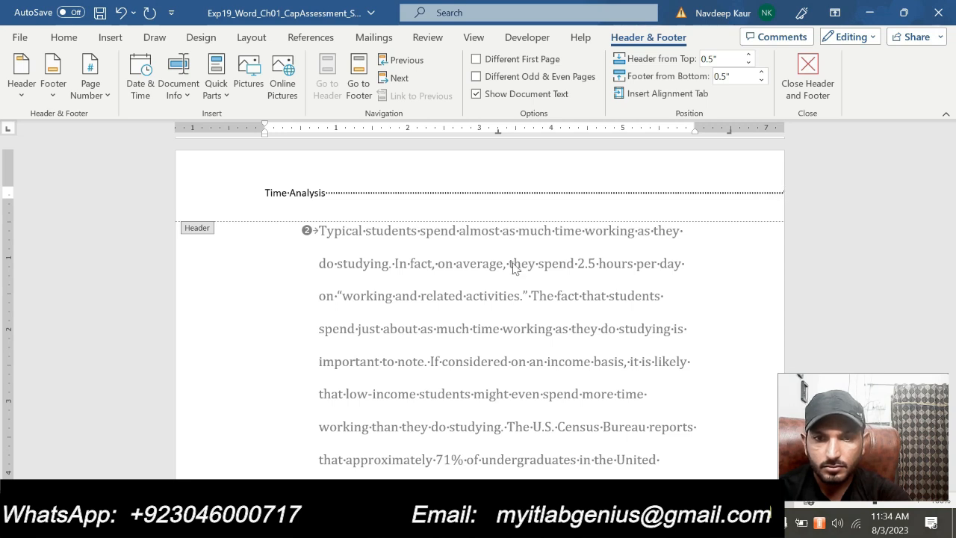
key(ctrl+z)
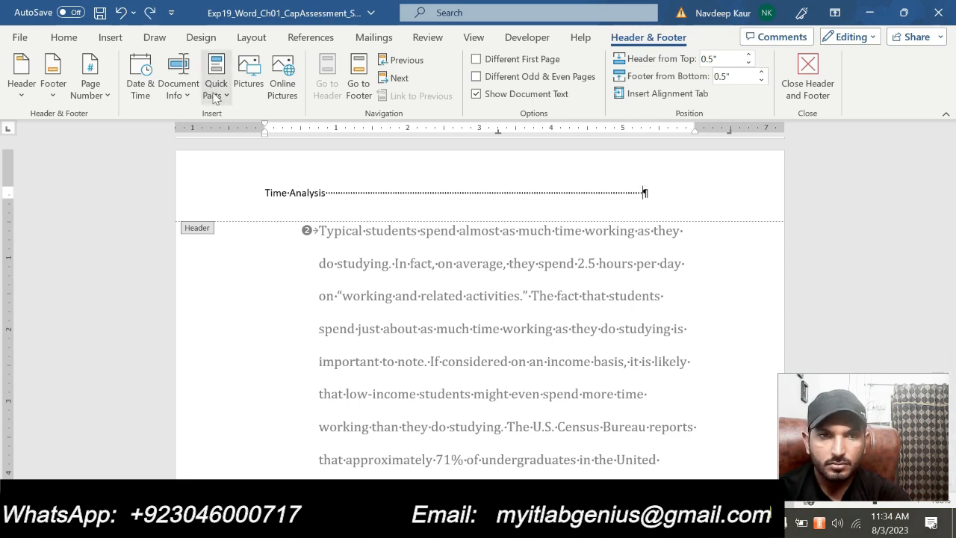
- Try the Plain Number 3 top-of-page number with the space-padded header line, and undo the insertion
click(105, 96)
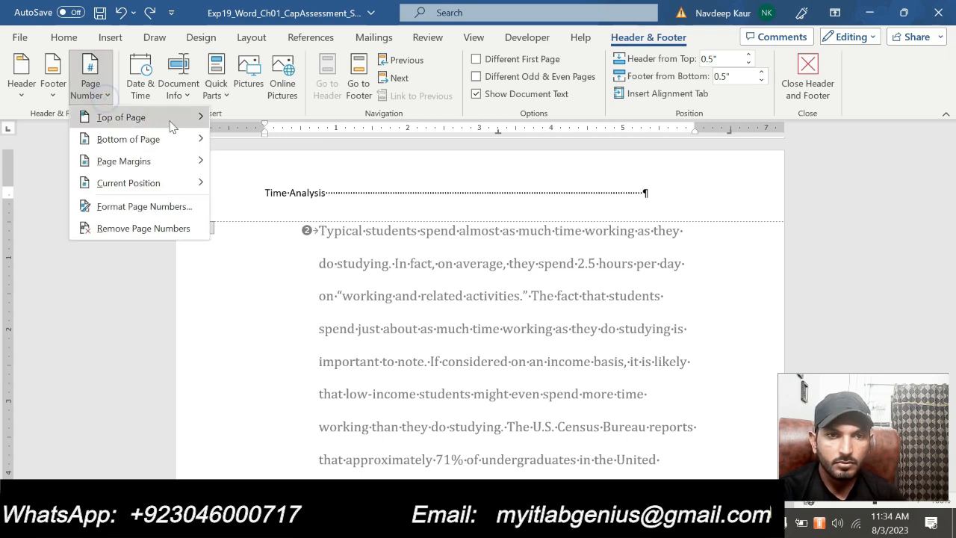
mouse_move(200, 118)
click(422, 324)
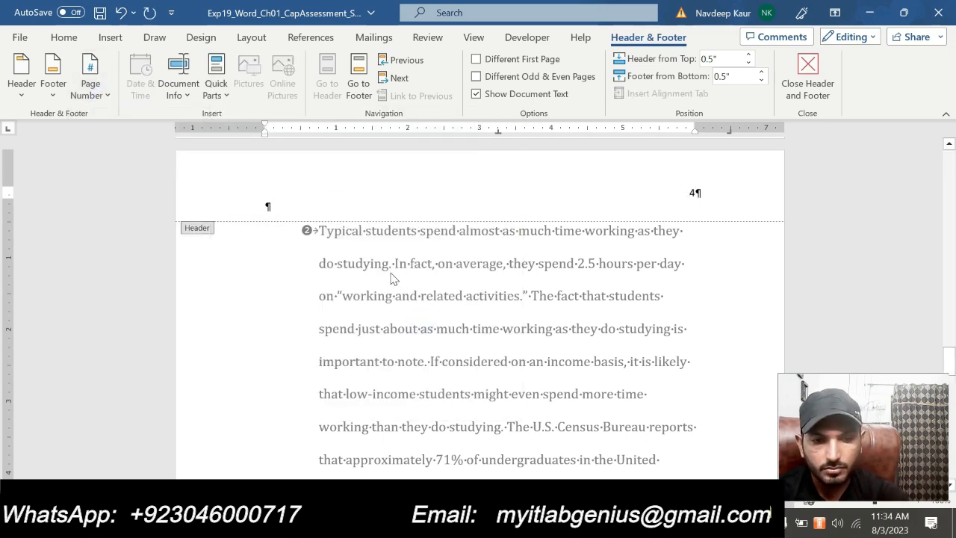
key(ctrl+z)
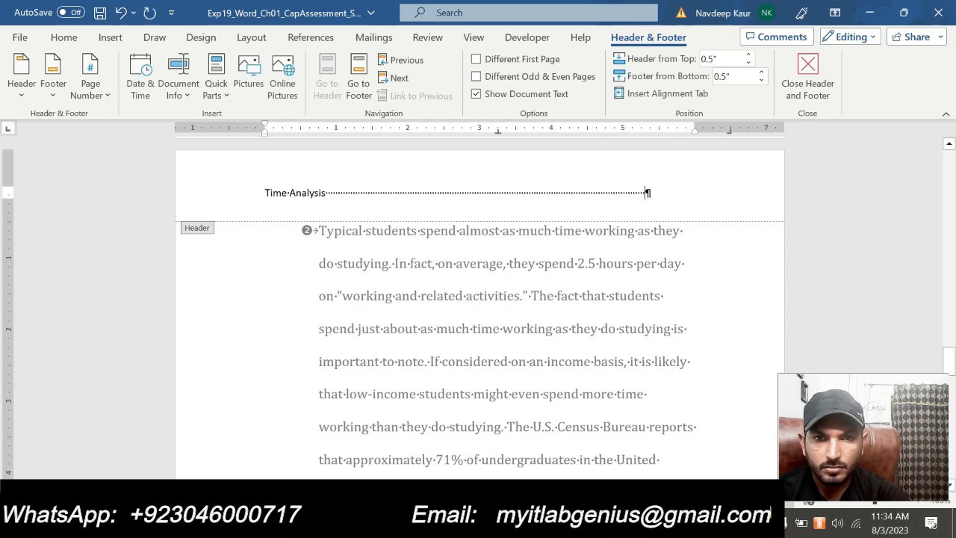
- Insert the top-of-page page number in Plain Number 3 style and close the header
click(325, 194)
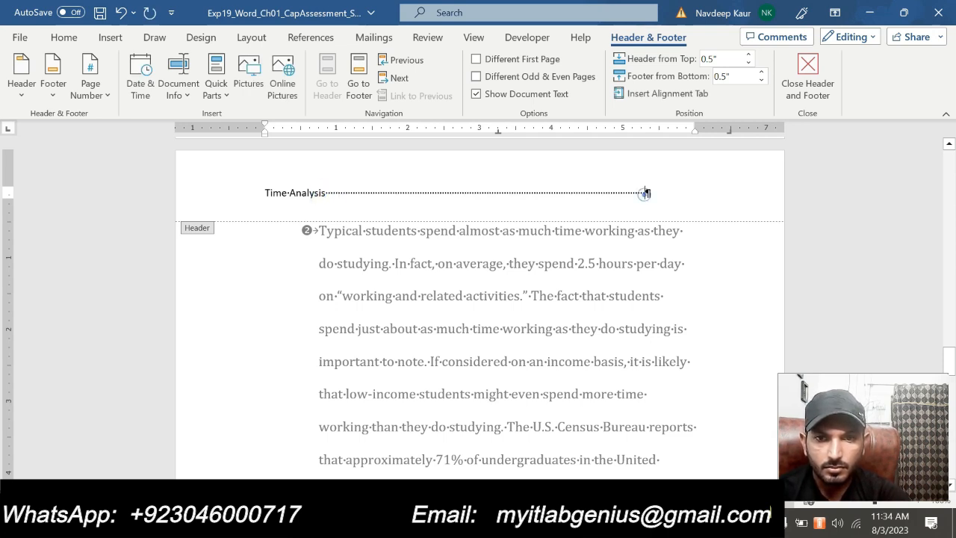
click(105, 92)
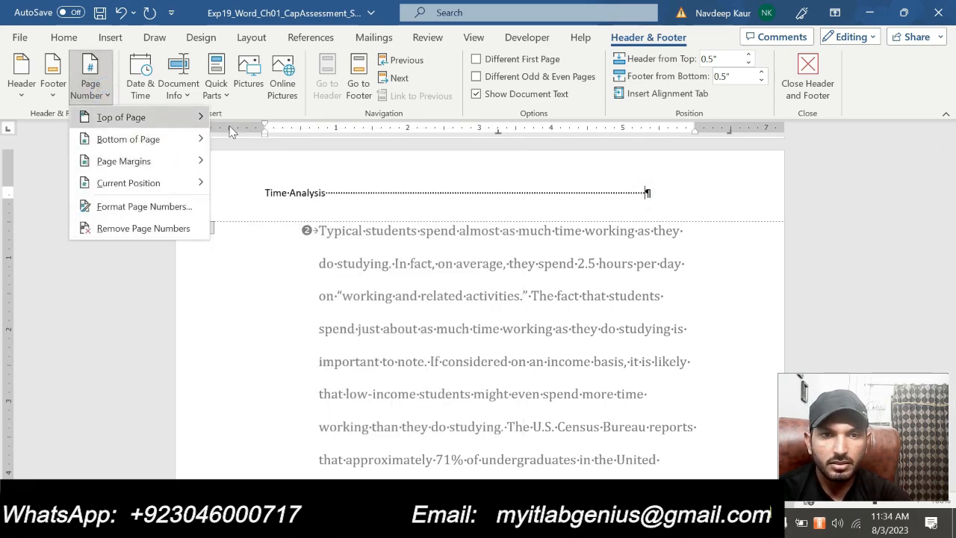
mouse_move(181, 117)
click(424, 319)
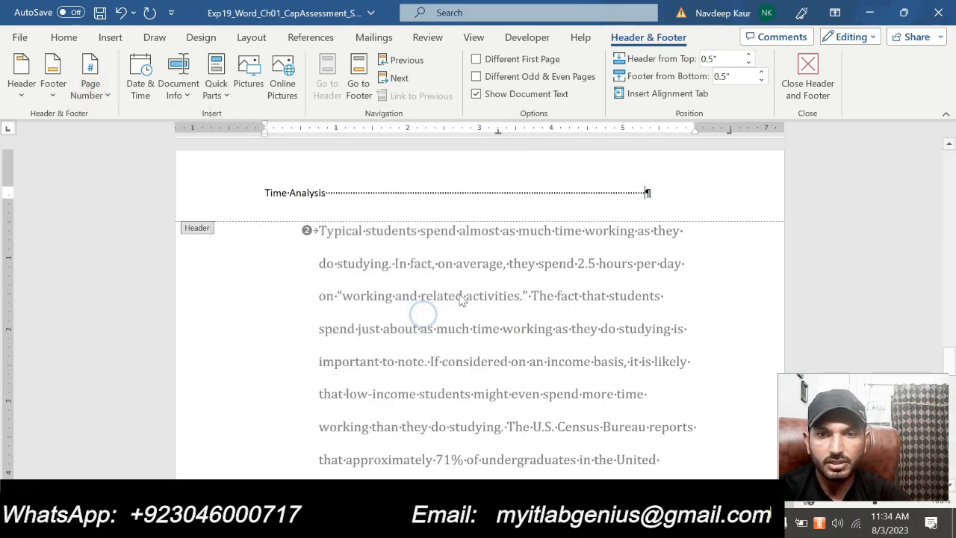
click(810, 74)
- In the instructions document, remove the cyan highlight from the step 6 header instruction
scroll(479, 306, down, 2)
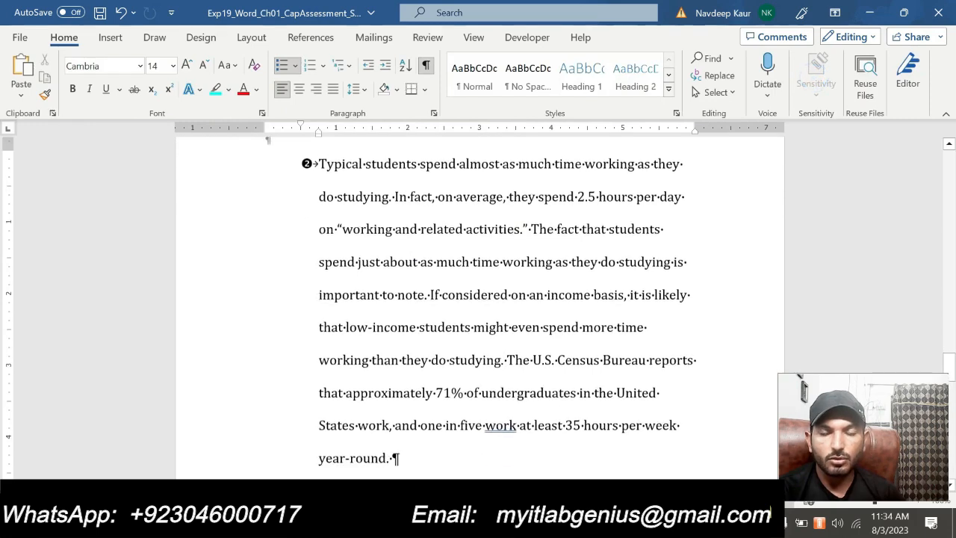
click(629, 523)
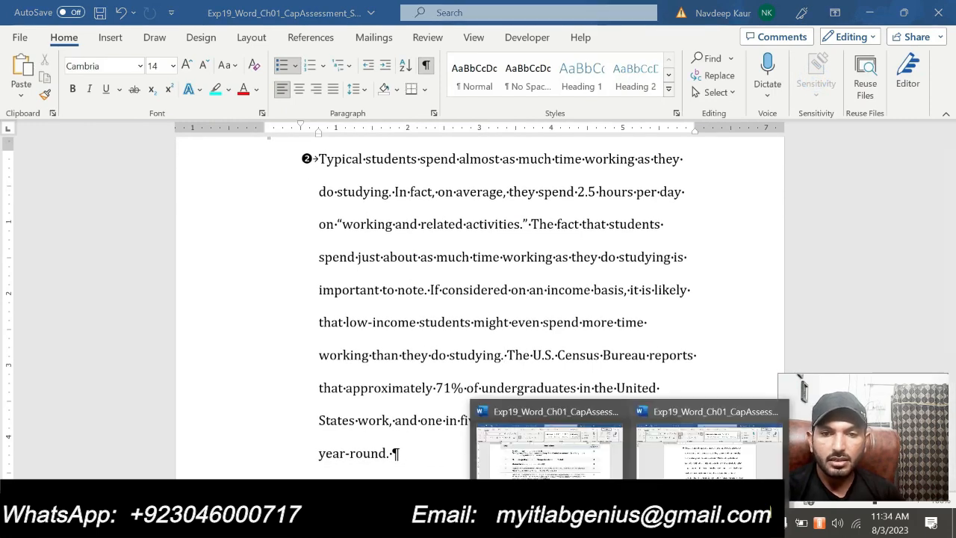
click(576, 467)
scroll(490, 416, down, 1)
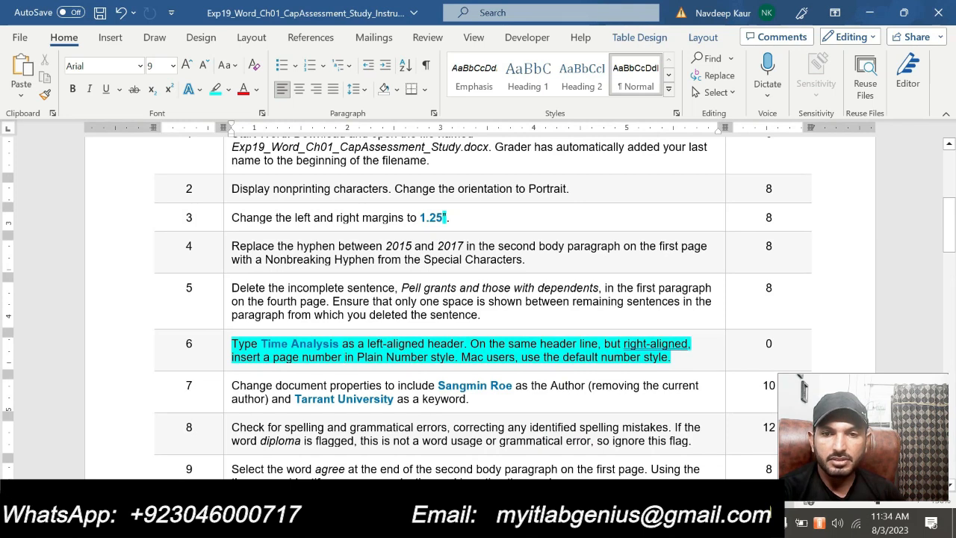
drag(673, 358, 233, 346)
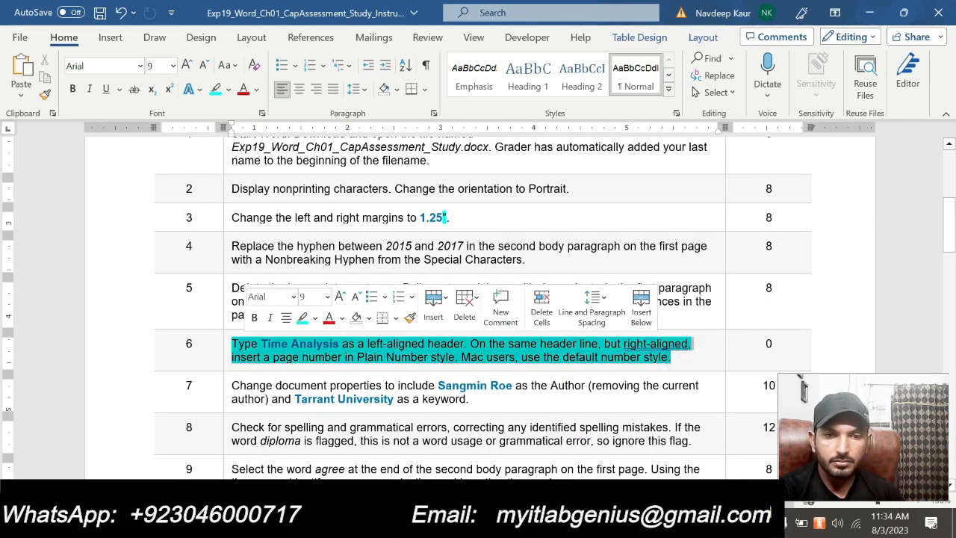
click(664, 361)
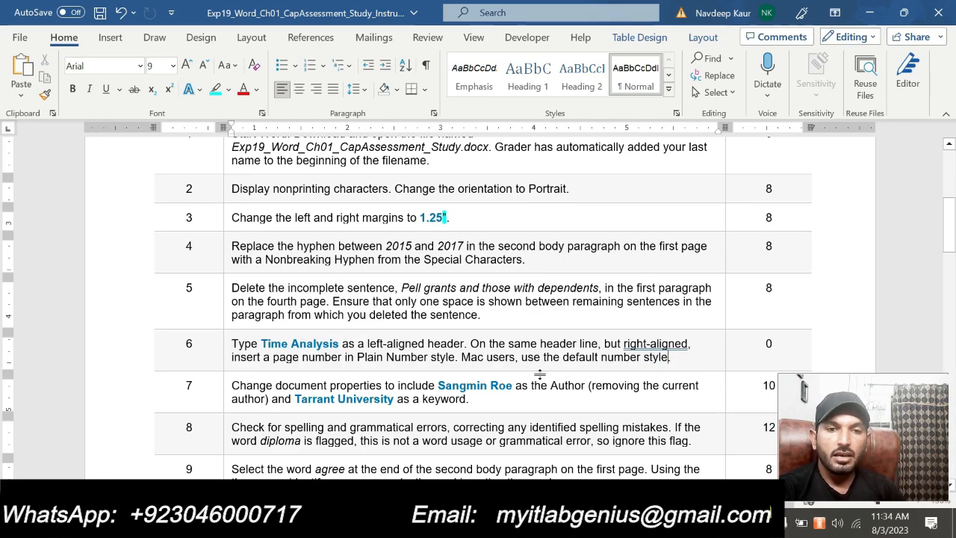
- Highlight the step 7 instruction about the document properties in cyan
scroll(577, 372, down, 3)
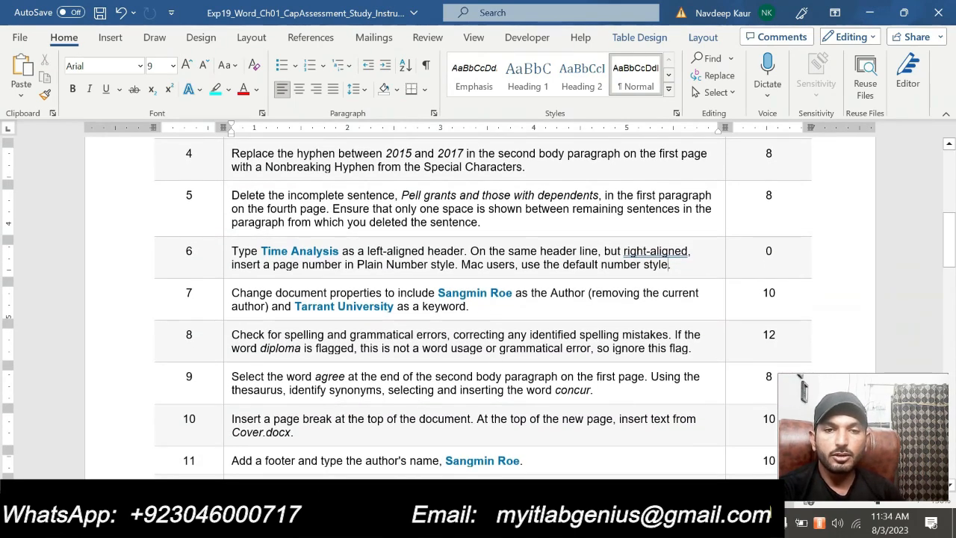
scroll(484, 338, down, 15)
scroll(484, 338, up, 8)
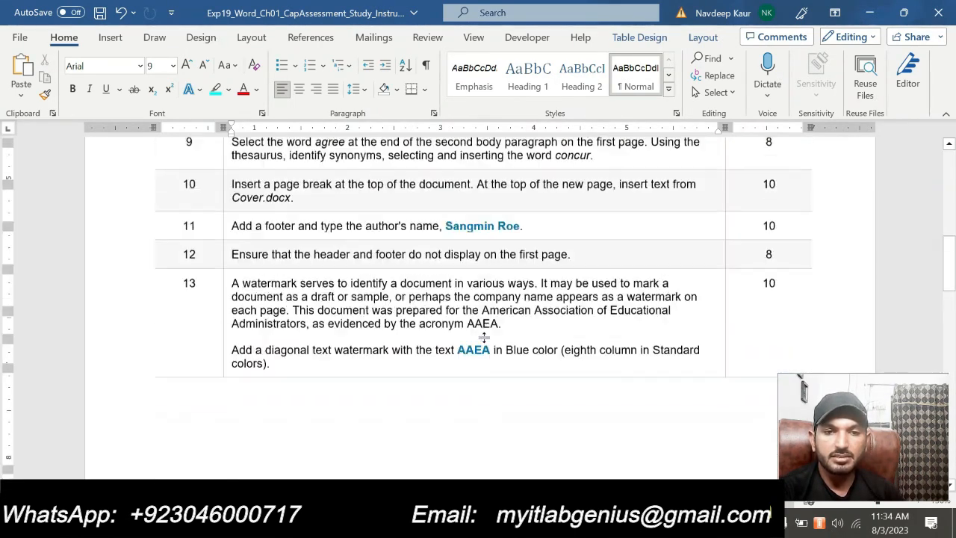
scroll(484, 338, up, 9)
drag(475, 352, 232, 339)
click(312, 319)
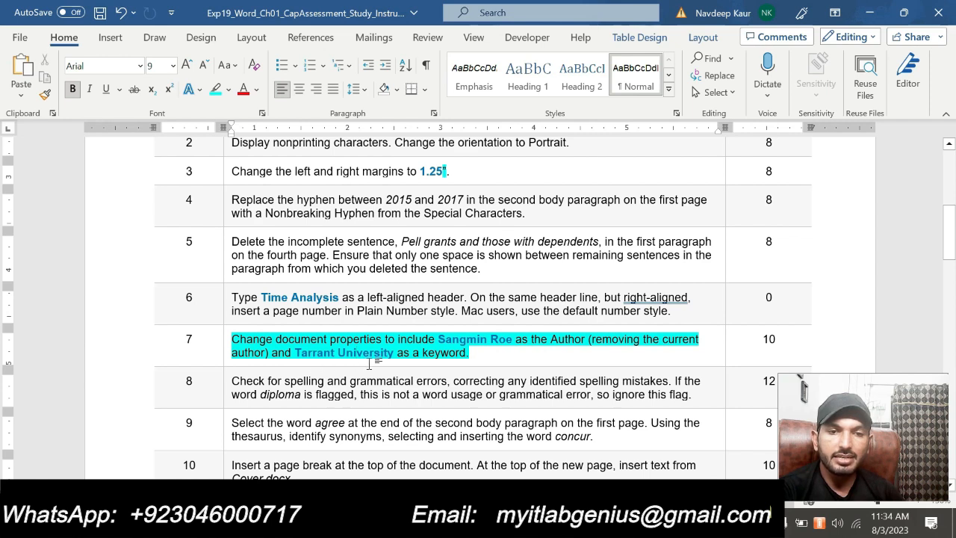
click(482, 353)
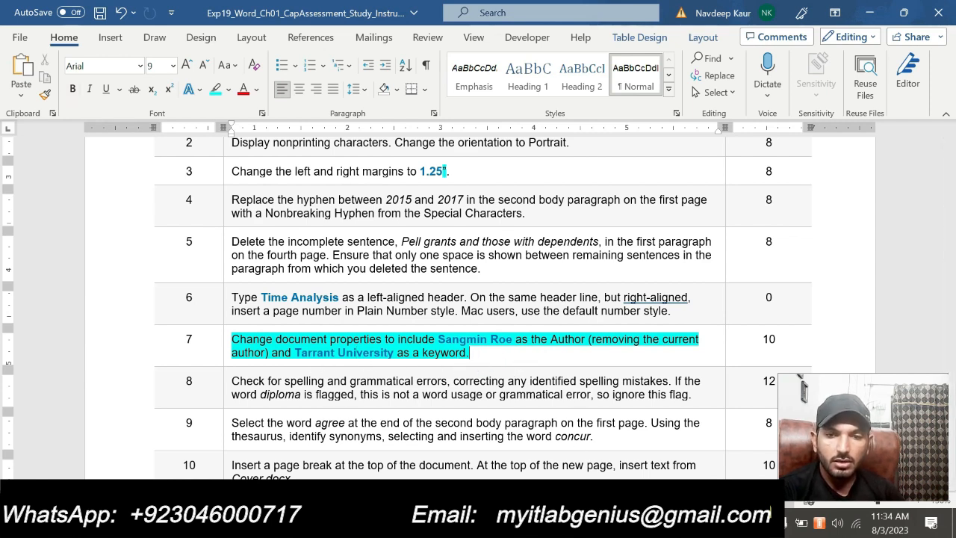
mouse_move(630, 523)
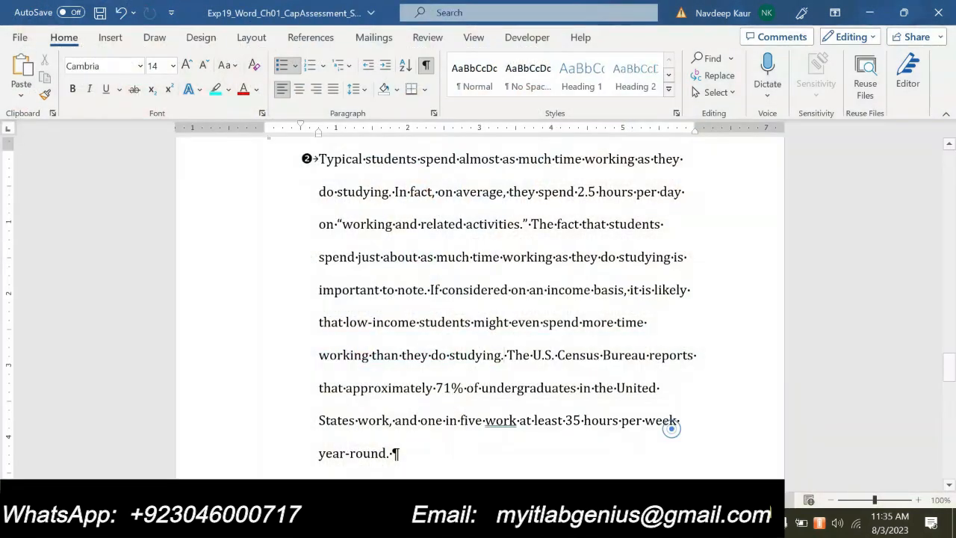
- In the study document's advanced properties, replace the current author with the author name given in instruction step 7
click(673, 433)
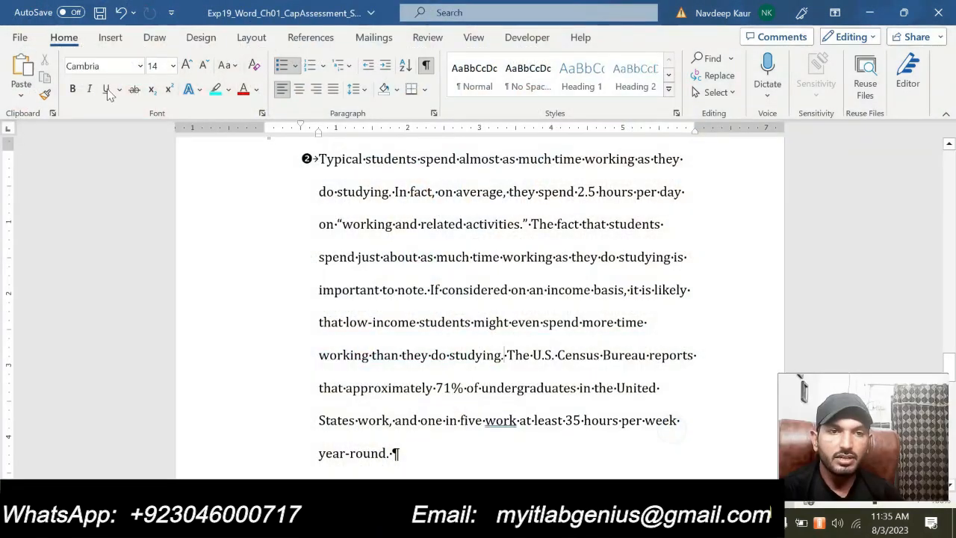
click(21, 37)
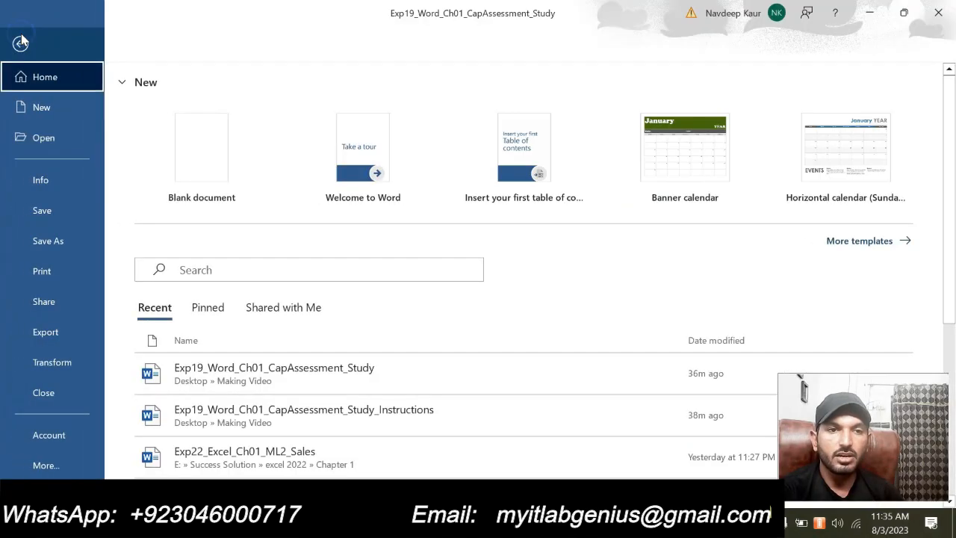
click(36, 181)
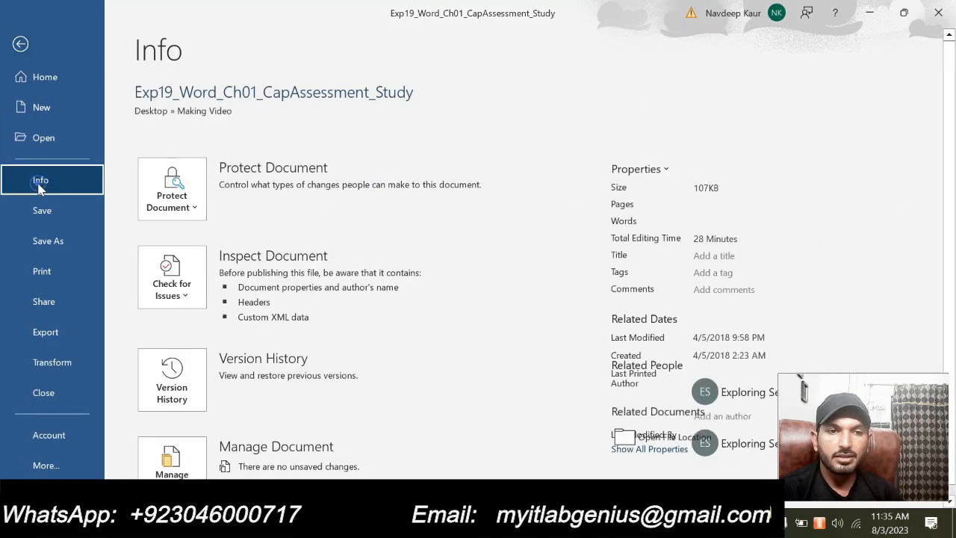
click(664, 170)
click(667, 203)
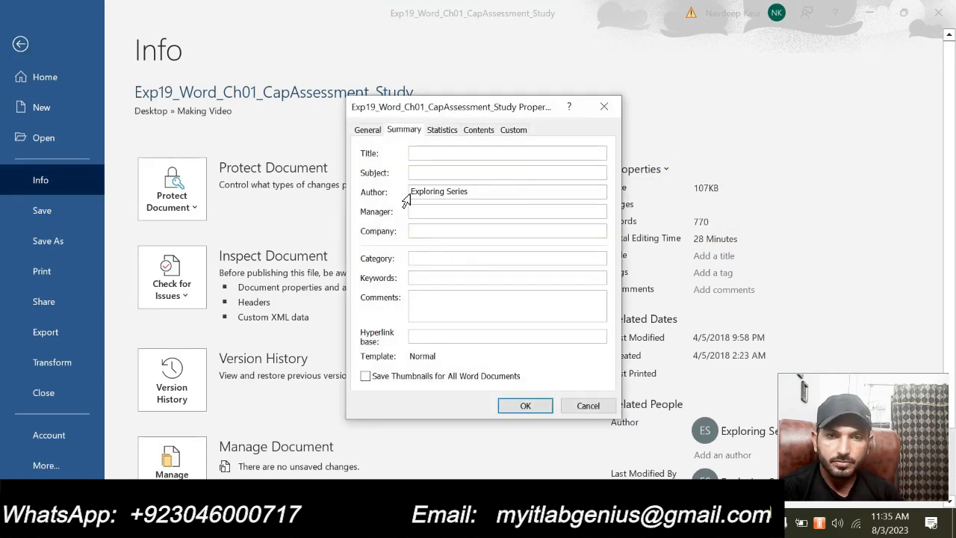
drag(474, 192, 376, 189)
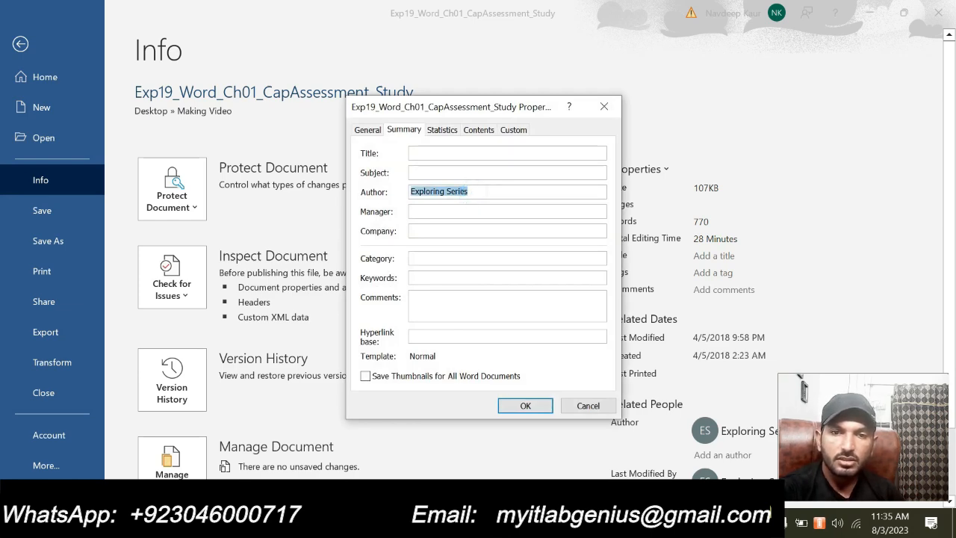
key(BackSpace)
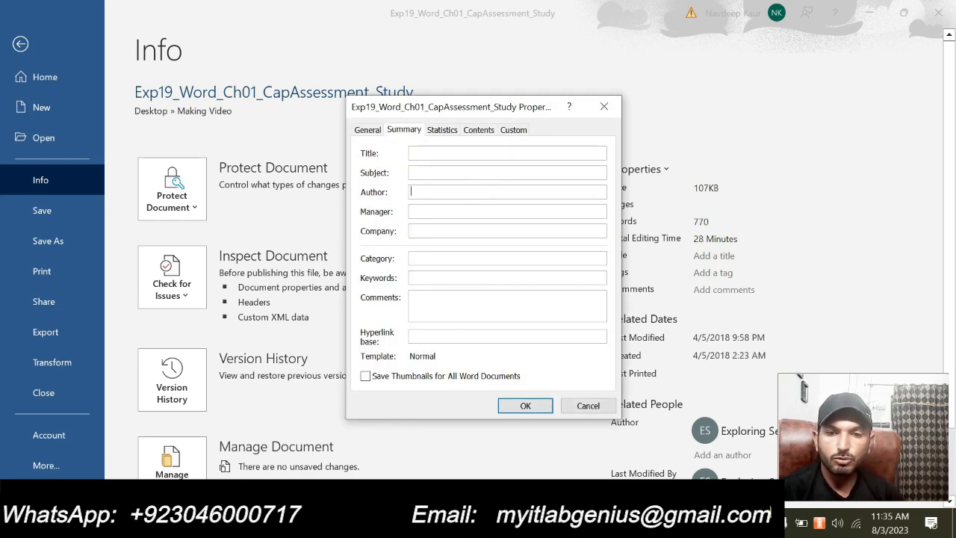
click(630, 523)
mouse_move(582, 469)
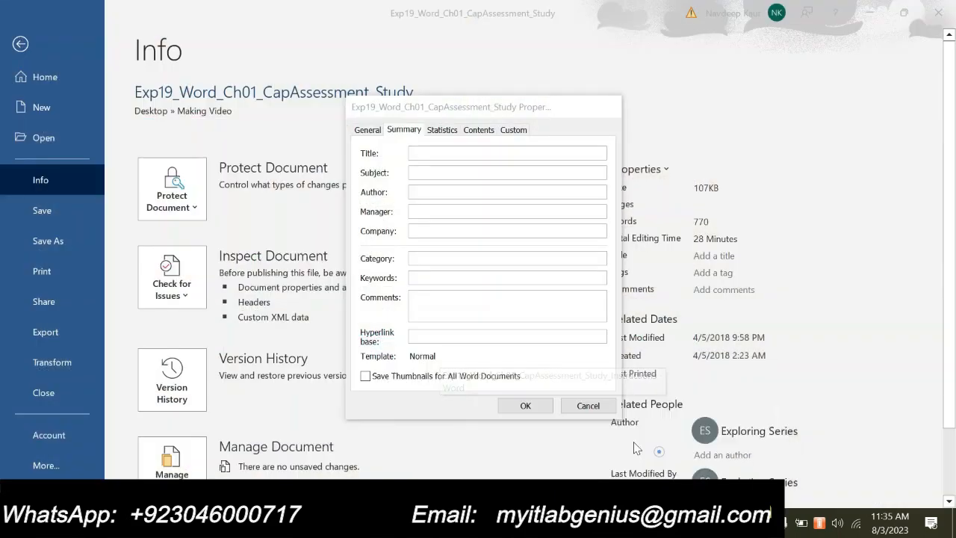
text(Sangmin Roe)
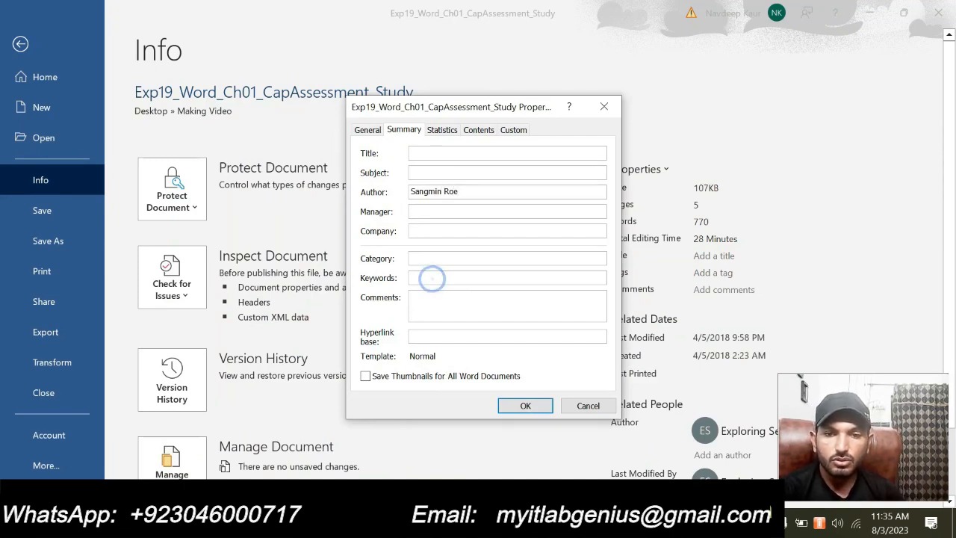
- Add Tarrant University as a keyword in the document properties, apply the changes, and return to the document text
click(631, 523)
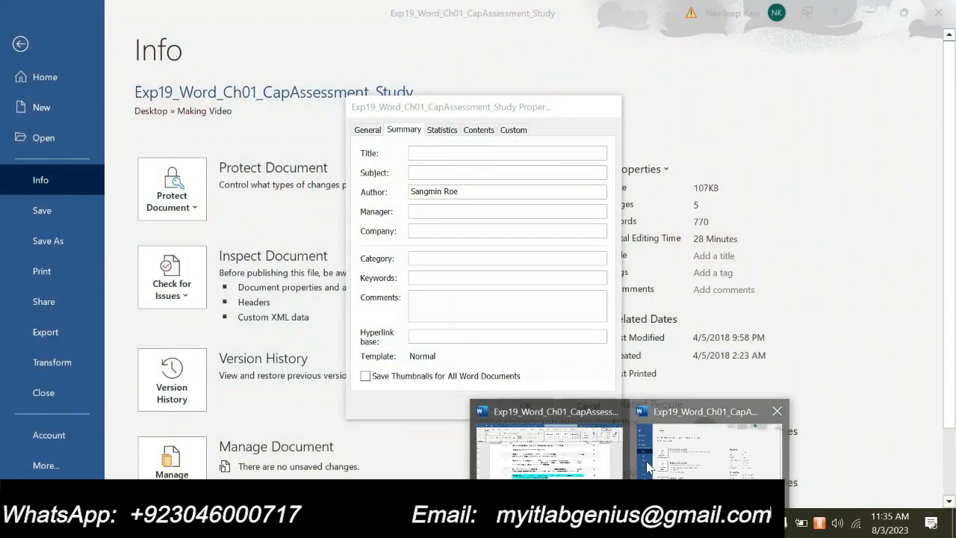
click(647, 463)
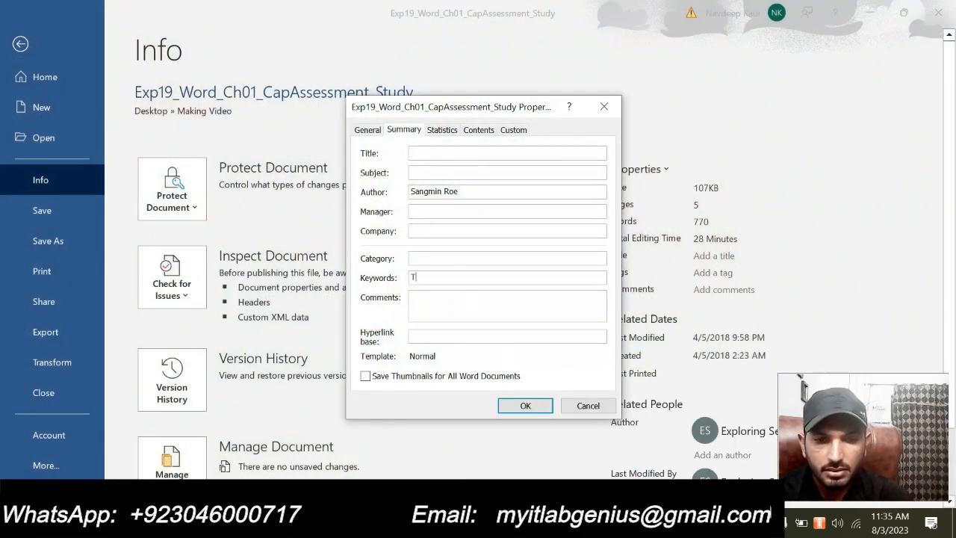
text(Tarrant University)
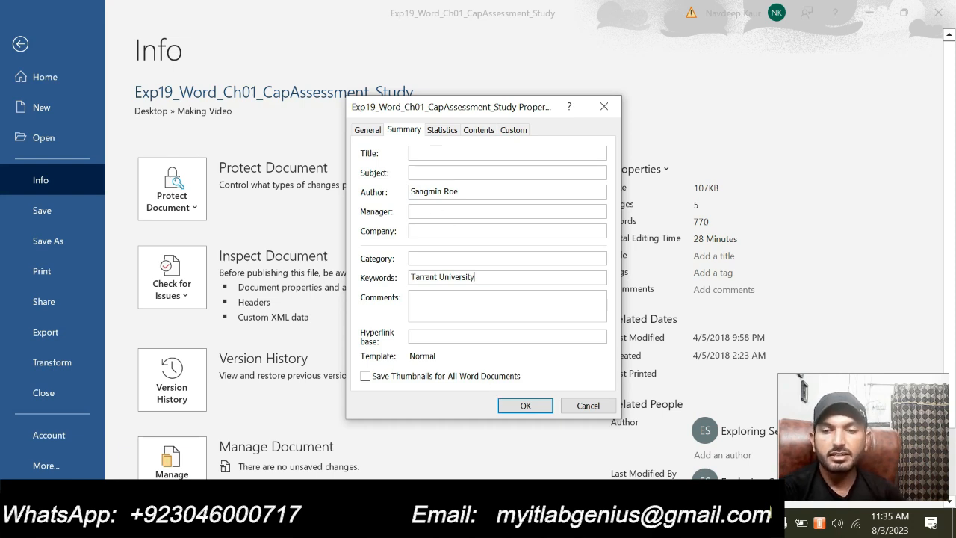
click(527, 406)
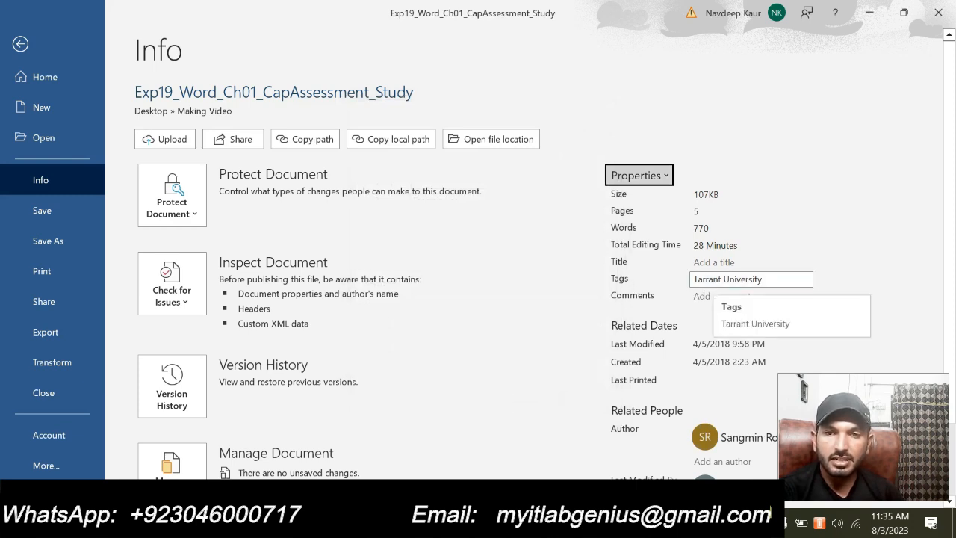
scroll(724, 362, down, 3)
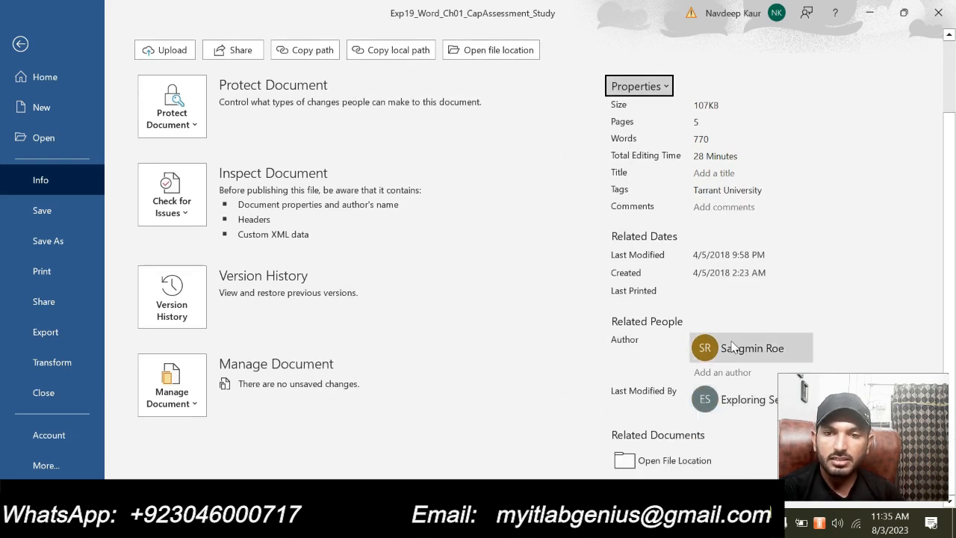
scroll(731, 346, up, 3)
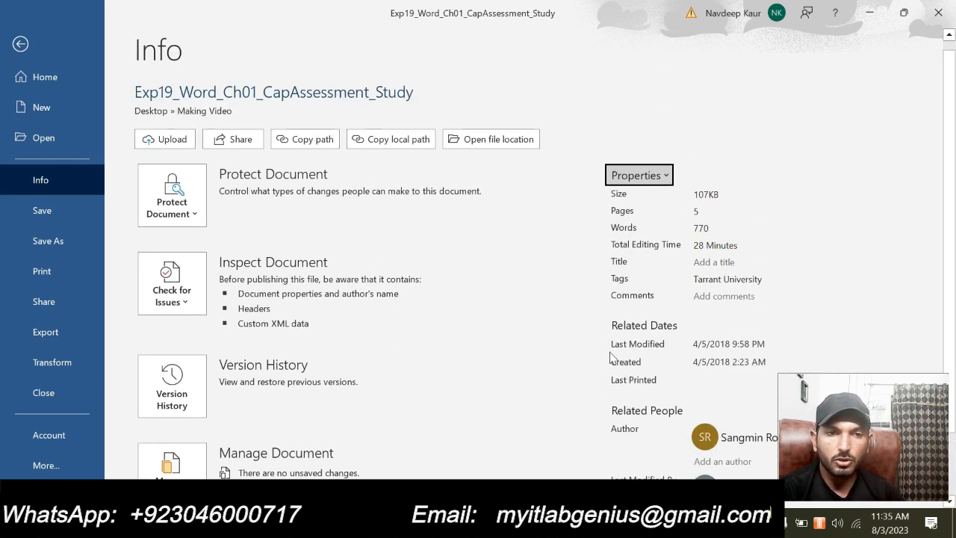
click(20, 46)
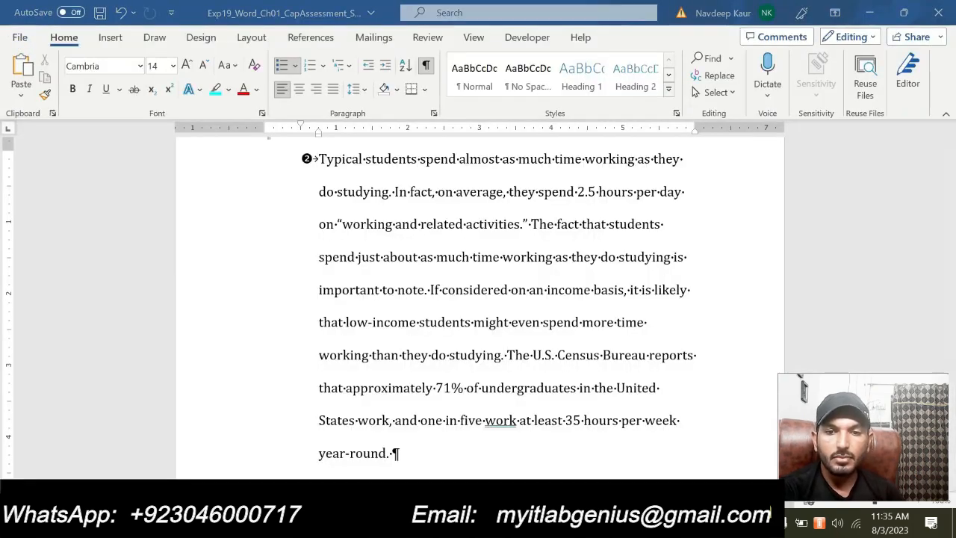
- In the instructions document, remove the cyan highlight from the step 7 instruction about document properties
mouse_move(628, 523)
click(574, 467)
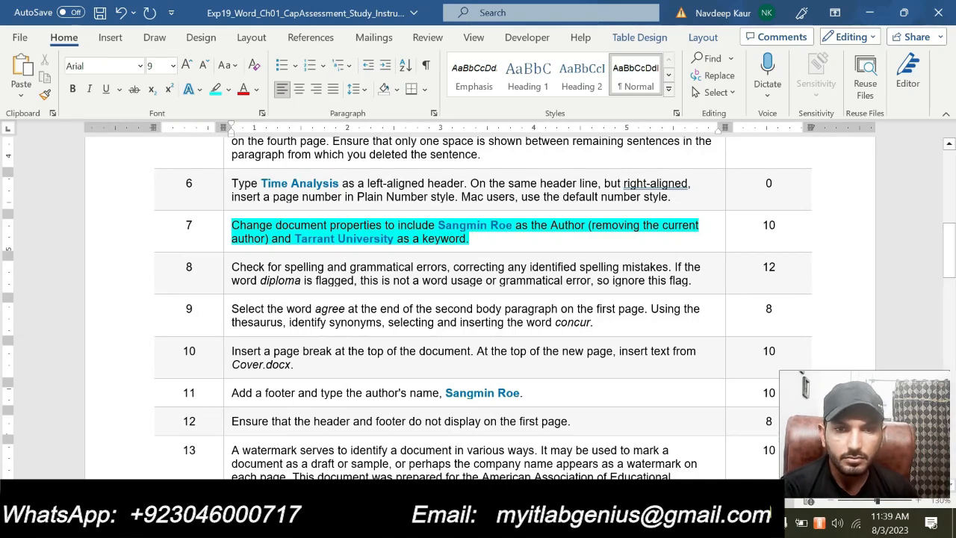
drag(472, 240, 232, 226)
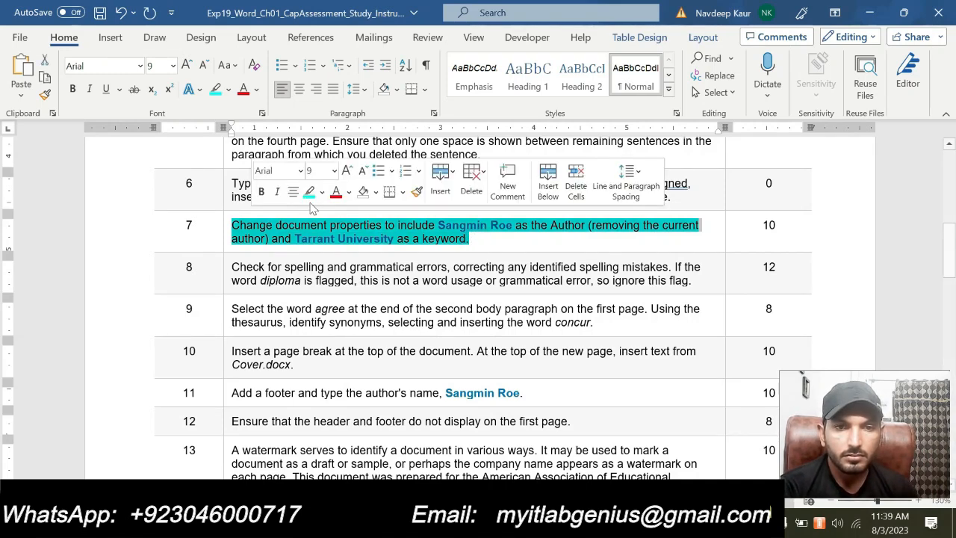
click(310, 194)
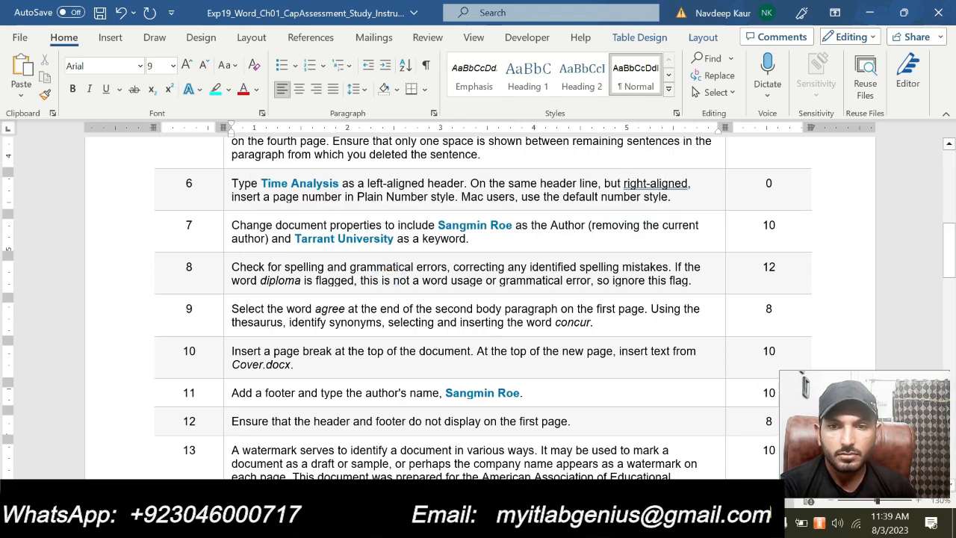
- Highlight the step 8 instruction about checking spelling and grammatical errors in cyan
drag(374, 281, 713, 280)
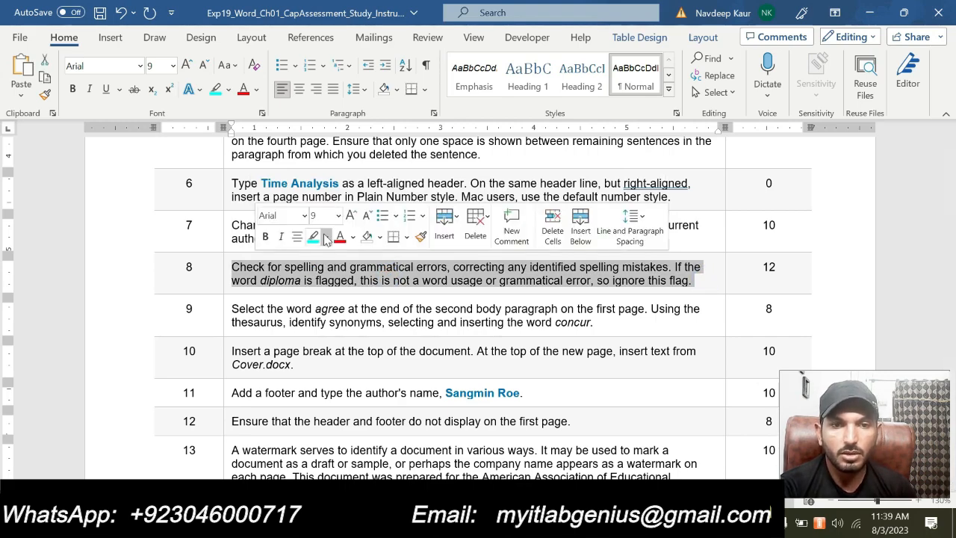
click(313, 232)
scroll(314, 232, down, 8)
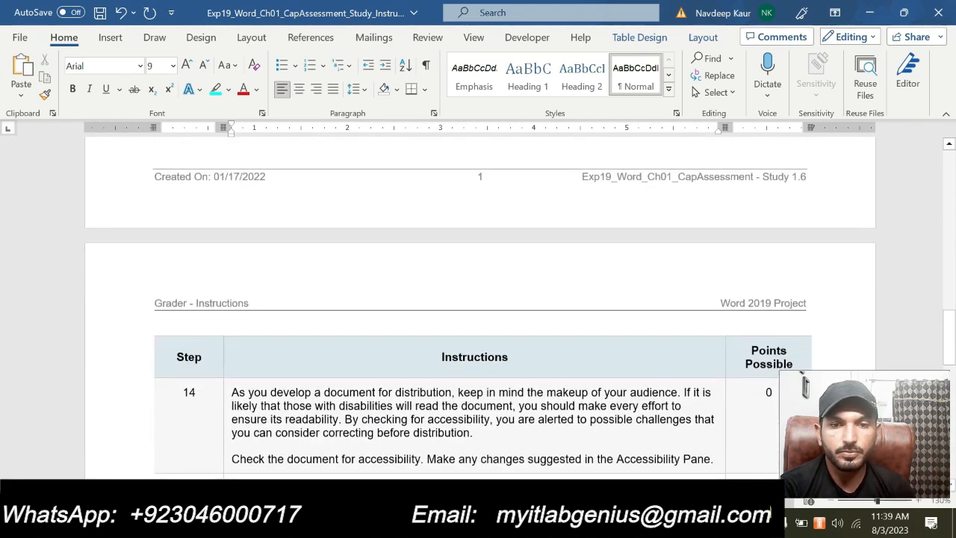
scroll(314, 232, up, 6)
scroll(478, 299, up, 4)
scroll(478, 299, down, 2)
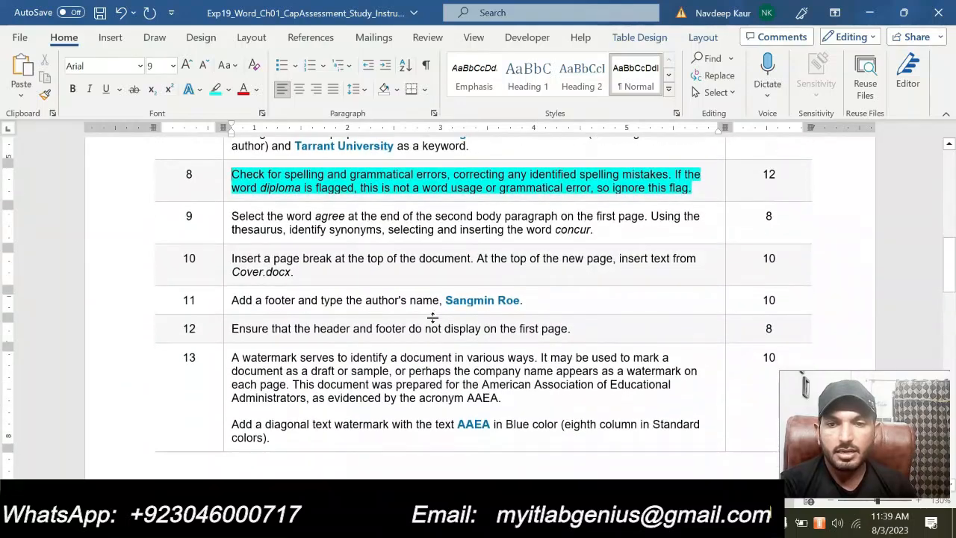
scroll(478, 299, up, 2)
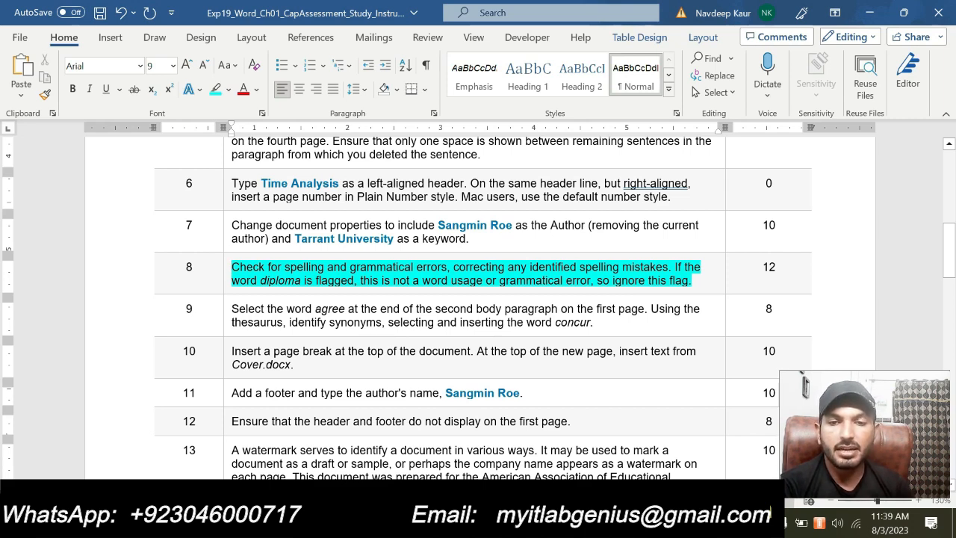
- Run the Editor check on the study document, accepting the suggestions "surmise", "So,", "farther" and "works" for the flagged words
click(630, 523)
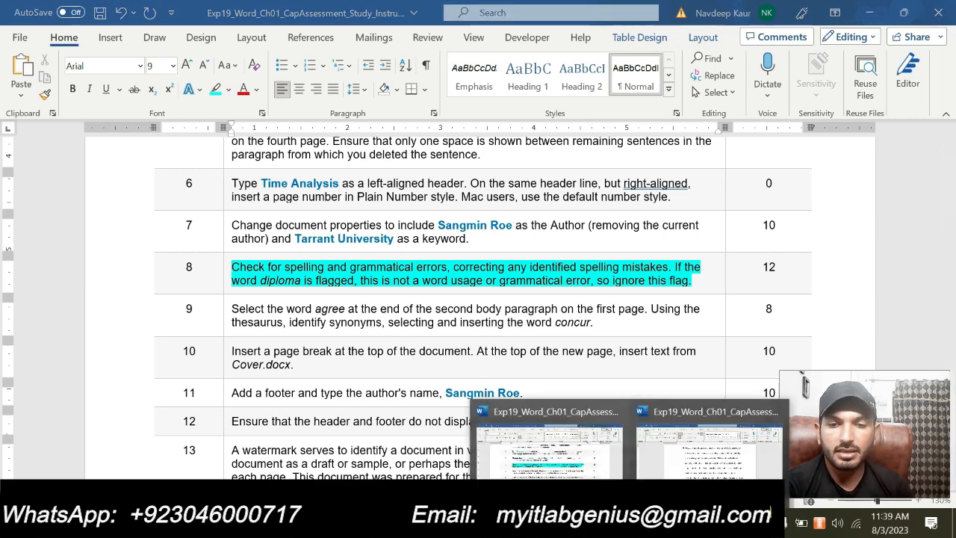
click(658, 455)
scroll(657, 464, up, 6)
scroll(658, 448, up, 5)
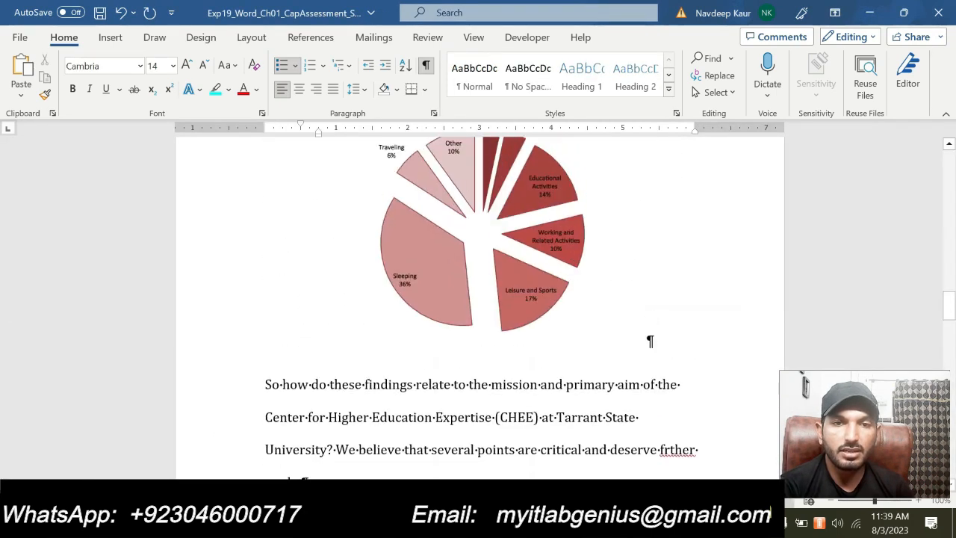
click(429, 40)
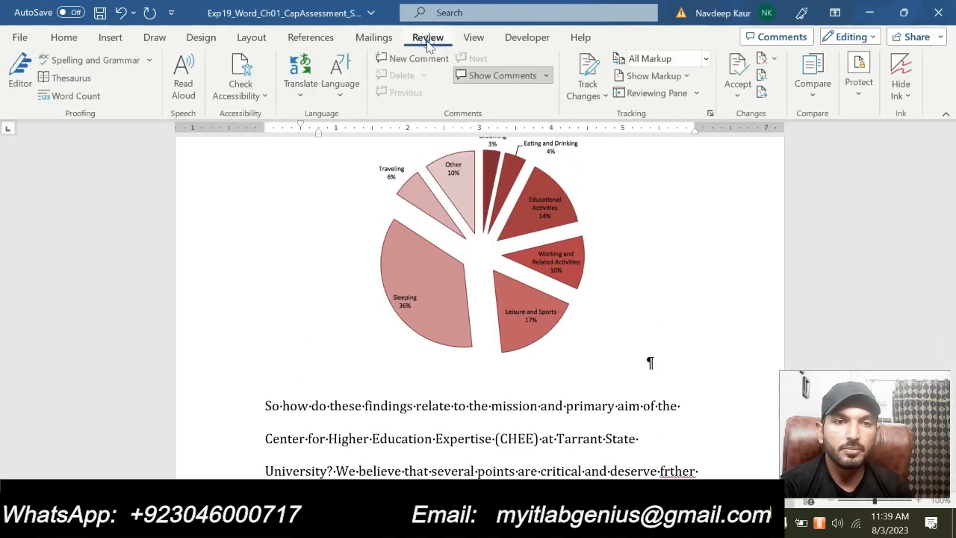
click(28, 80)
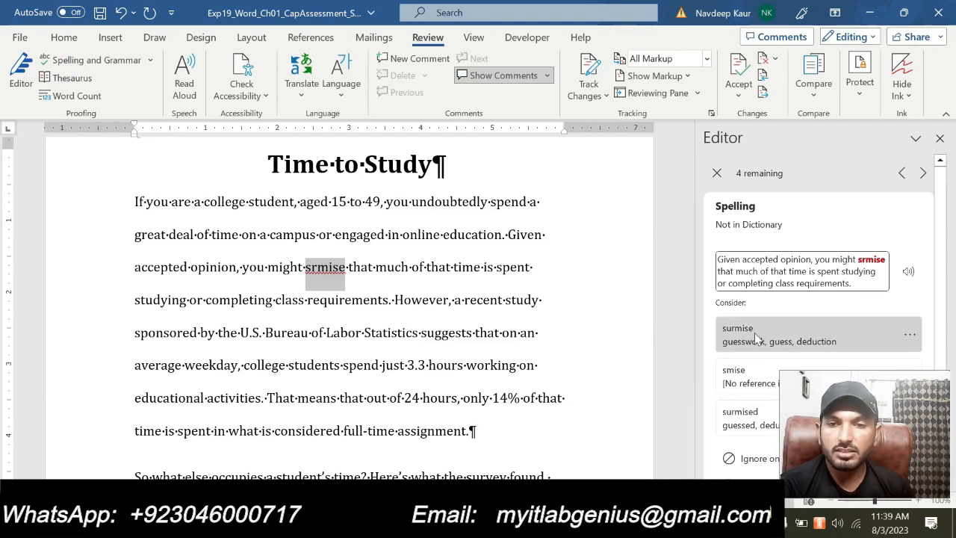
click(736, 336)
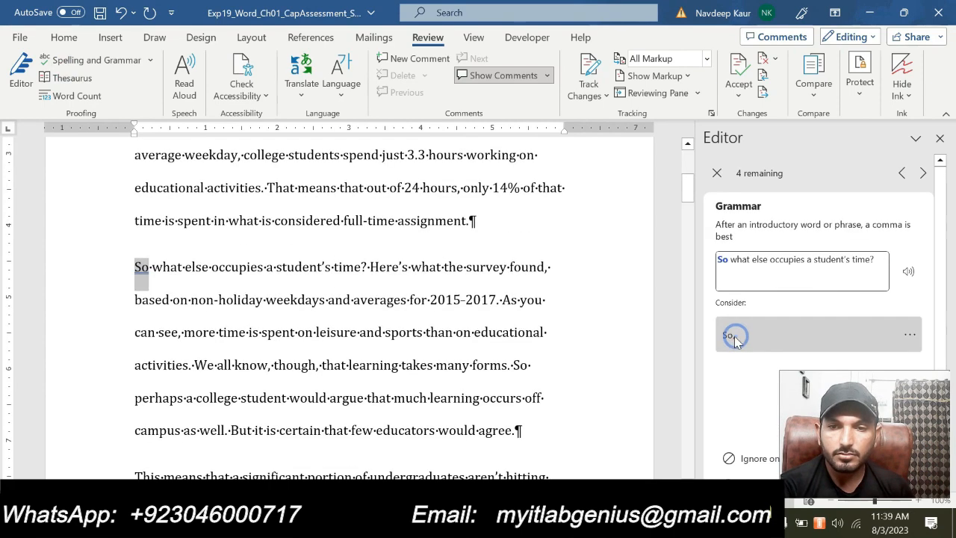
click(734, 336)
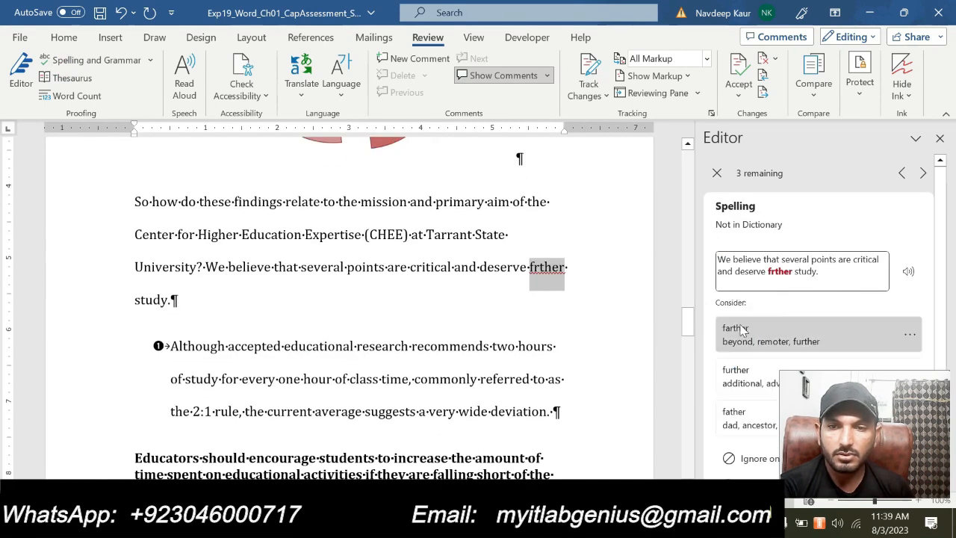
click(738, 336)
click(736, 337)
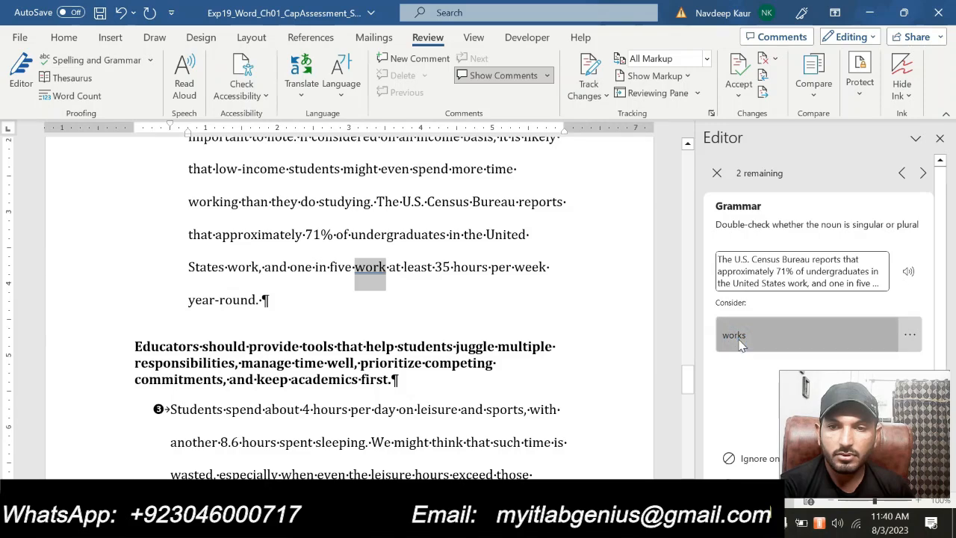
click(740, 343)
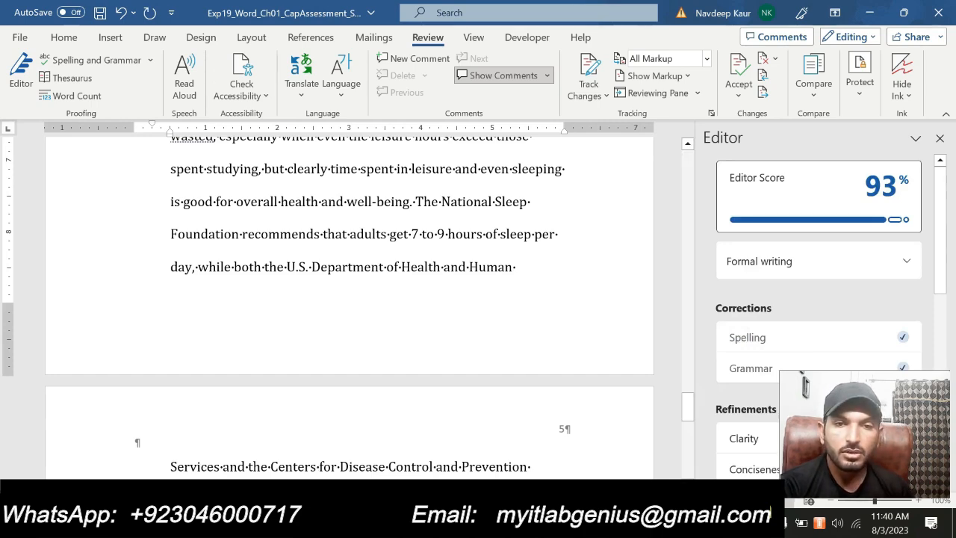
- Look back through the corrected study document to the paragraph mentioning diploma, and return to the instructions document
scroll(370, 257, up, 5)
scroll(371, 257, up, 10)
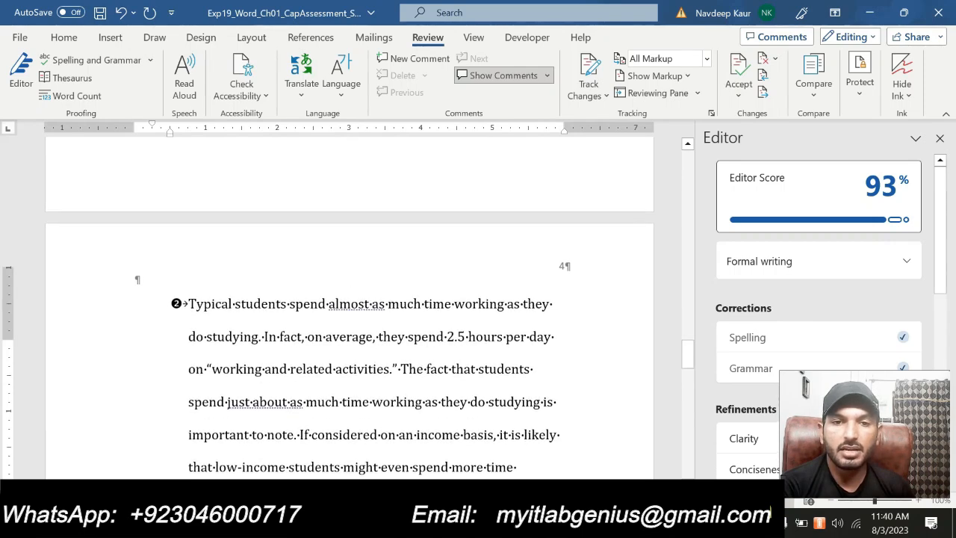
scroll(371, 256, up, 10)
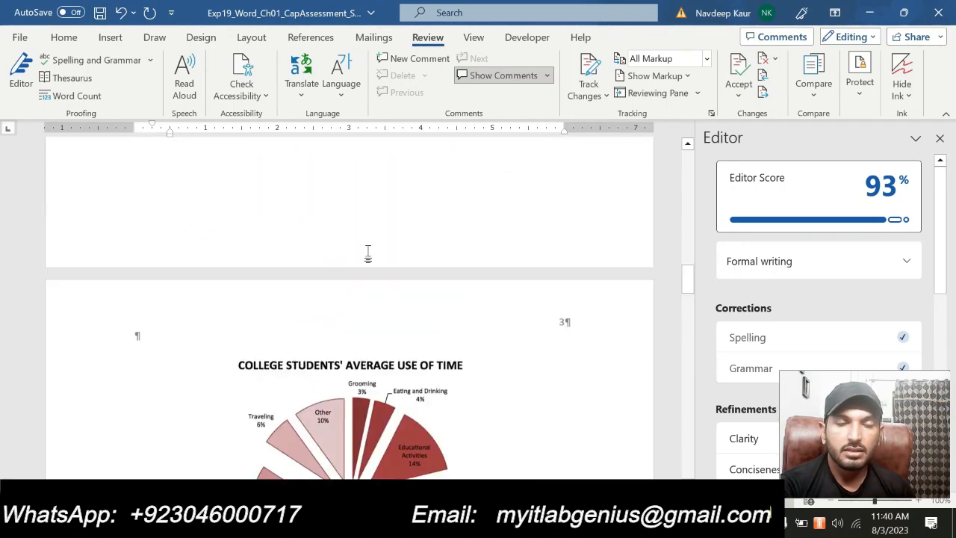
scroll(371, 257, up, 3)
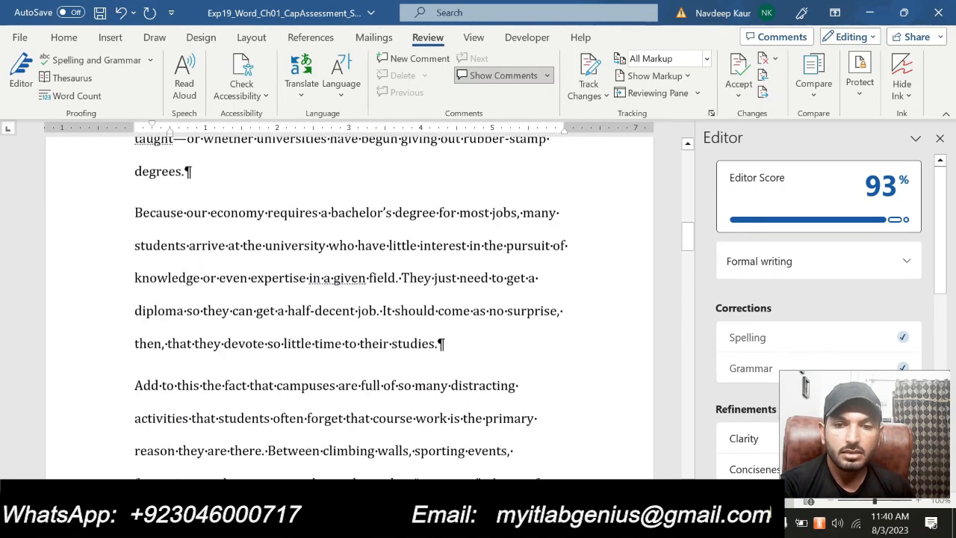
mouse_move(630, 523)
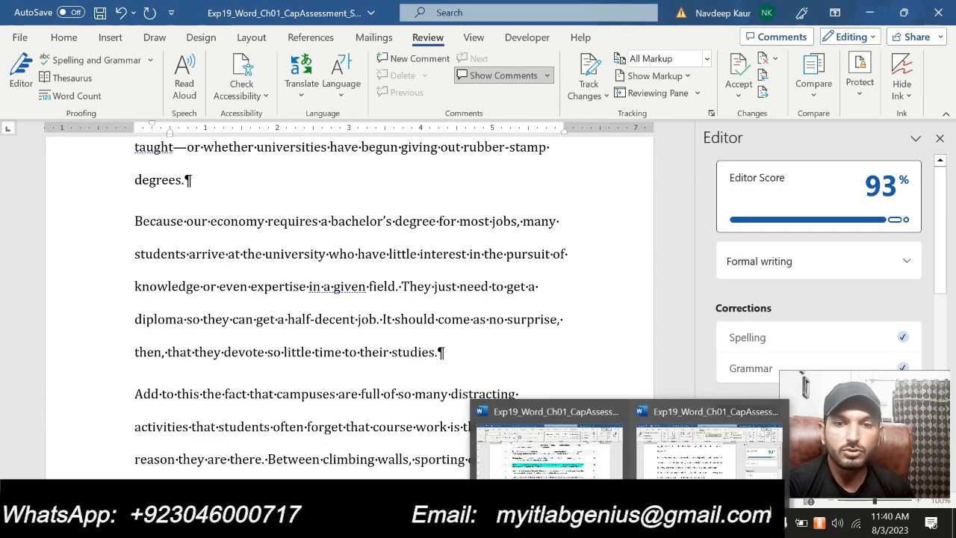
click(553, 452)
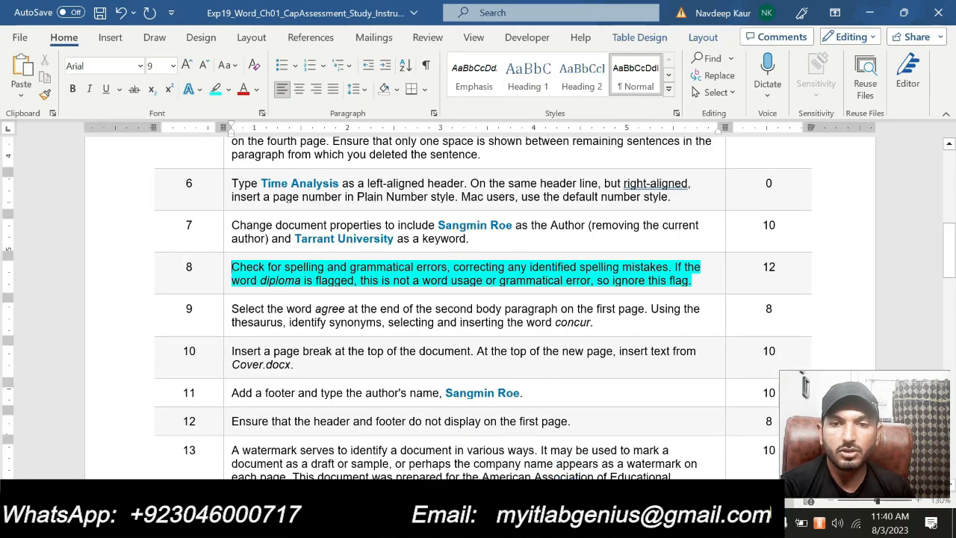
- Remove the cyan highlight from the step 8 instruction about checking spelling and grammatical errors
drag(693, 281, 231, 268)
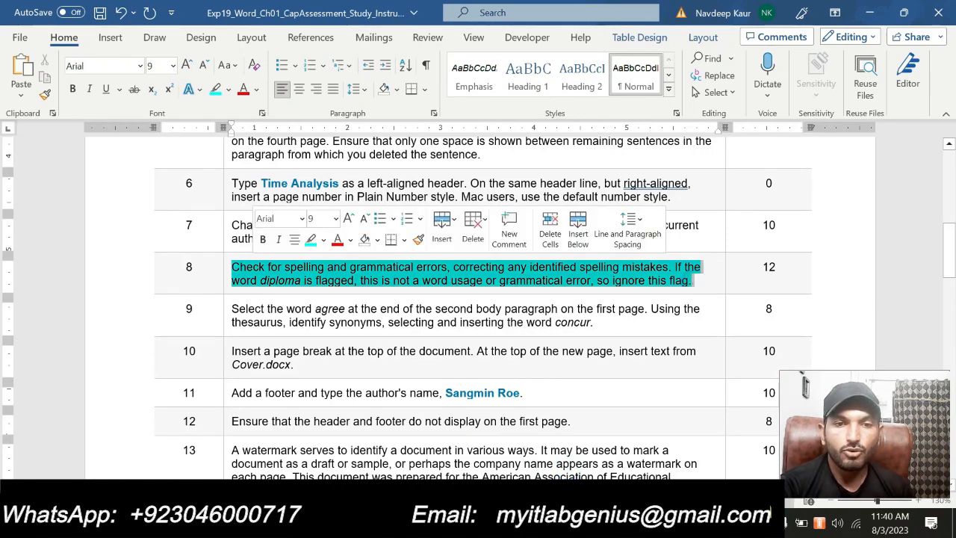
click(313, 241)
- Read through the remaining project instructions, steps 9 to 15, in the instructions document
scroll(445, 302, up, 5)
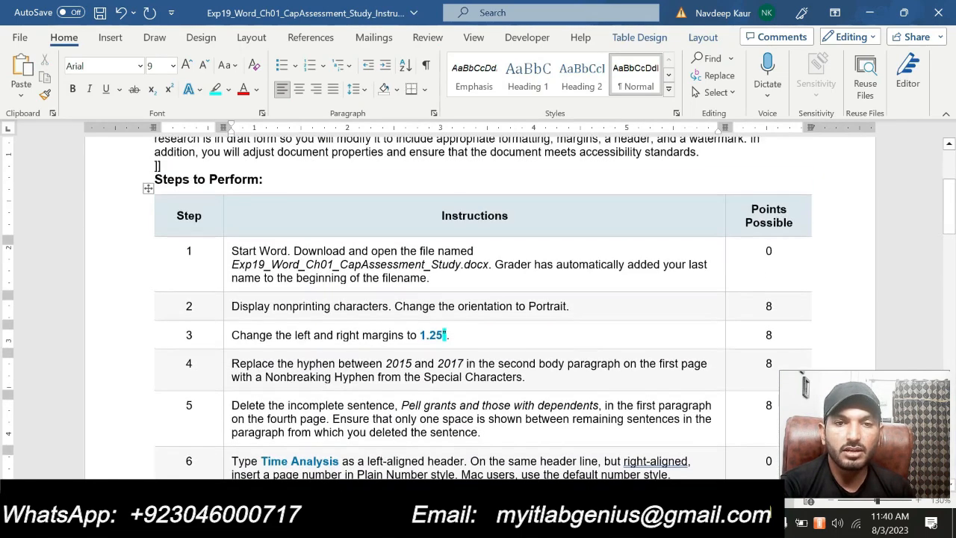
scroll(446, 307, down, 10)
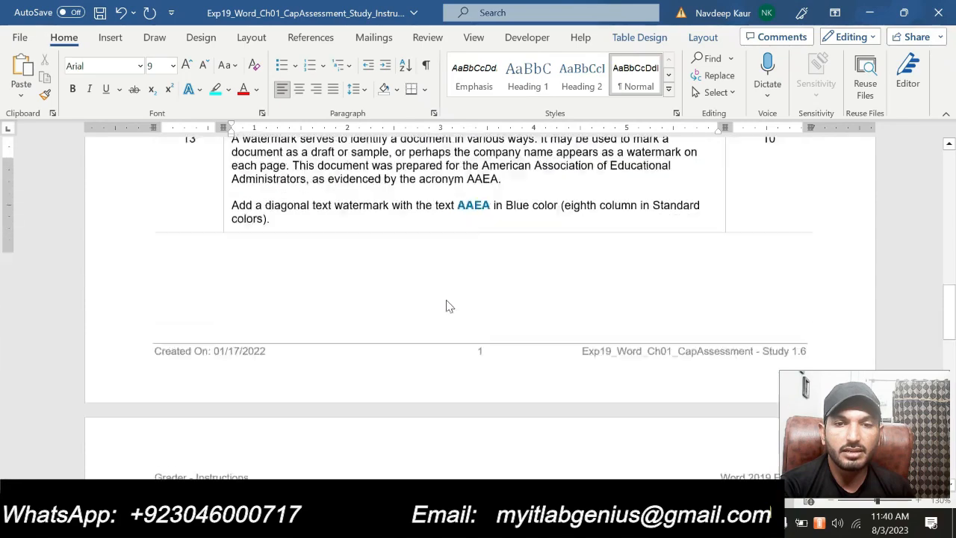
scroll(446, 307, down, 5)
scroll(446, 304, up, 9)
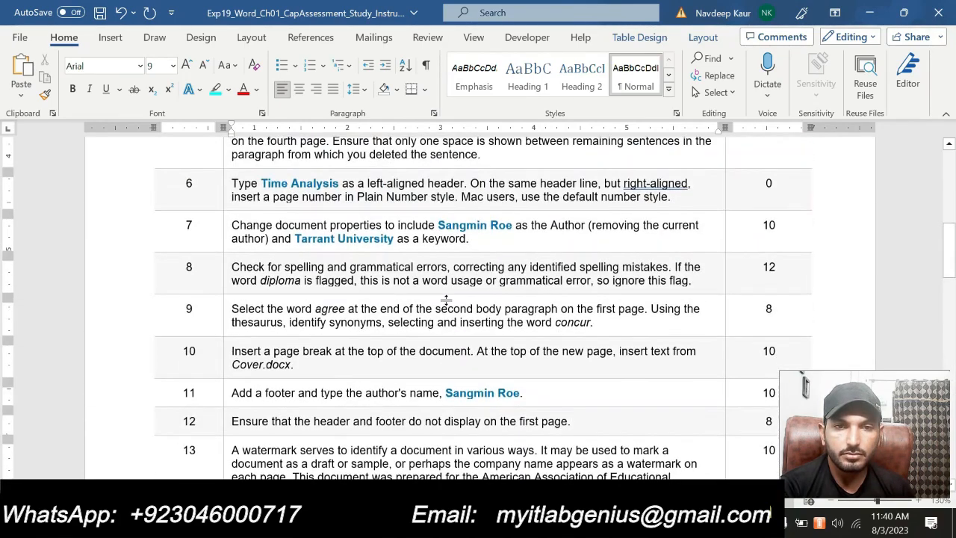
scroll(446, 300, down, 3)
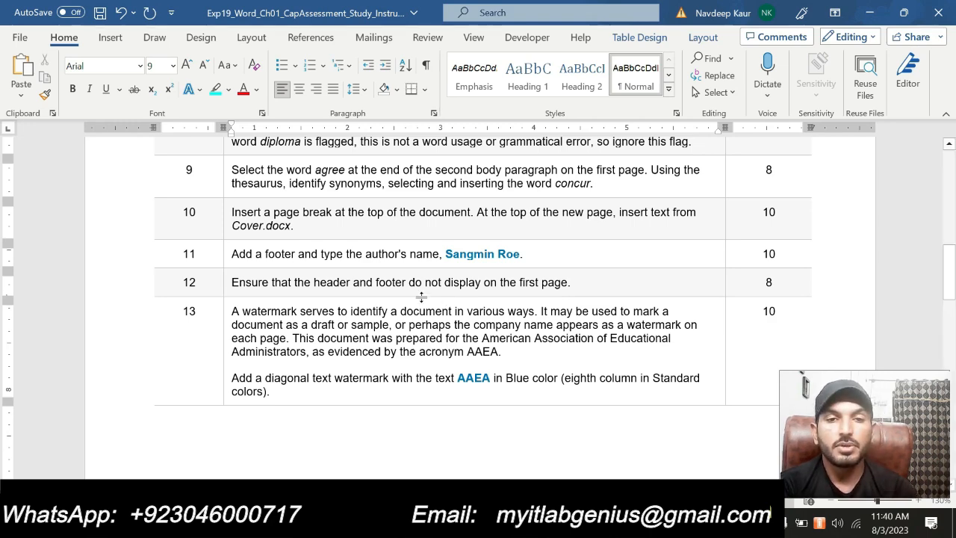
scroll(421, 297, up, 5)
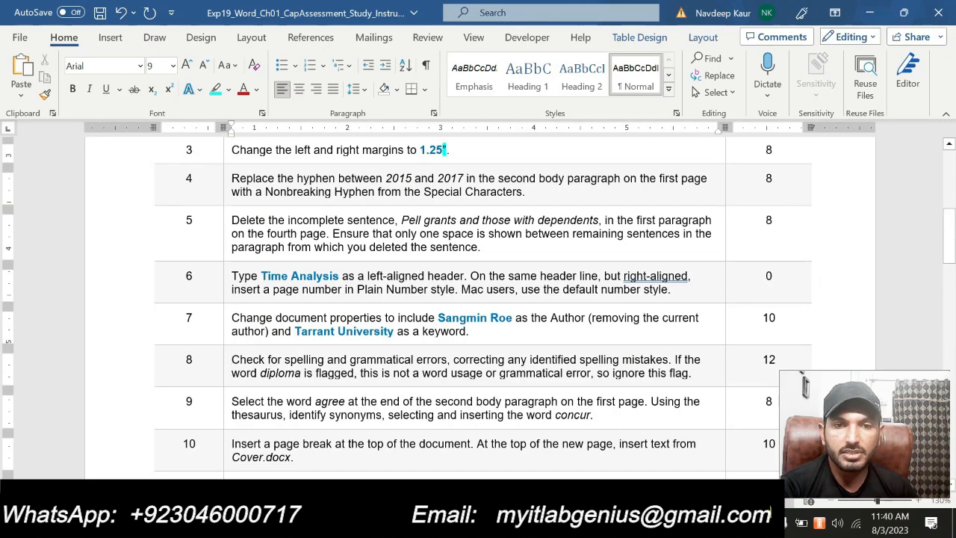
scroll(426, 295, down, 5)
scroll(449, 332, down, 10)
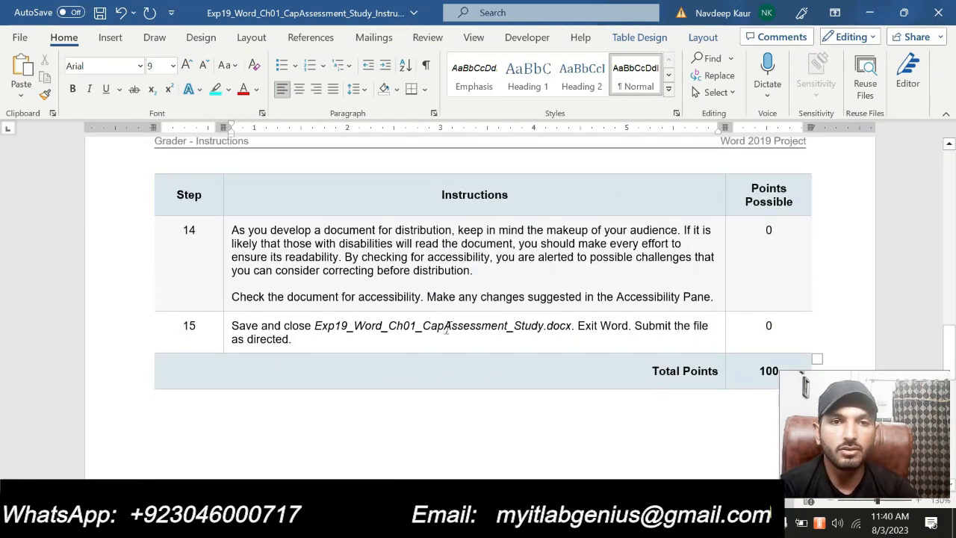
scroll(447, 329, up, 5)
scroll(449, 331, up, 3)
scroll(478, 299, up, 4)
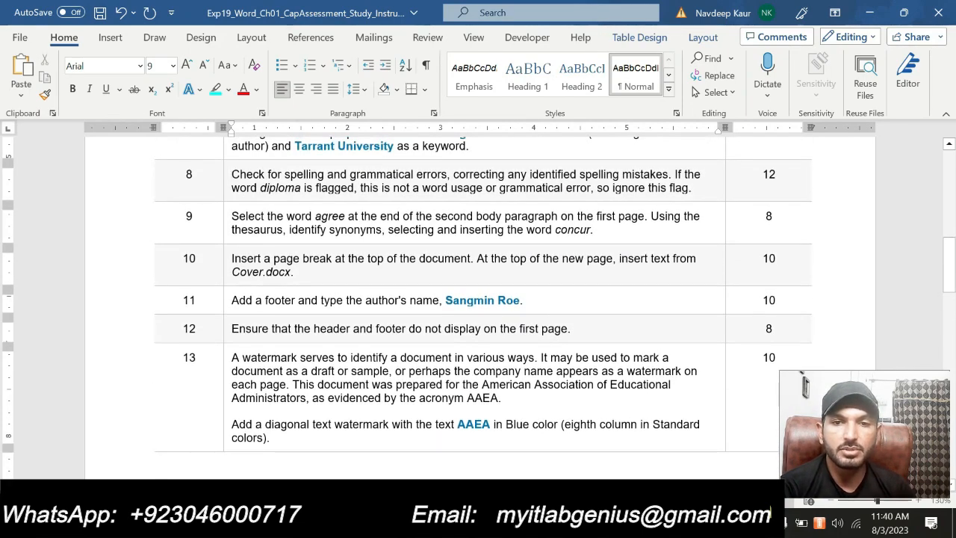
scroll(478, 298, up, 3)
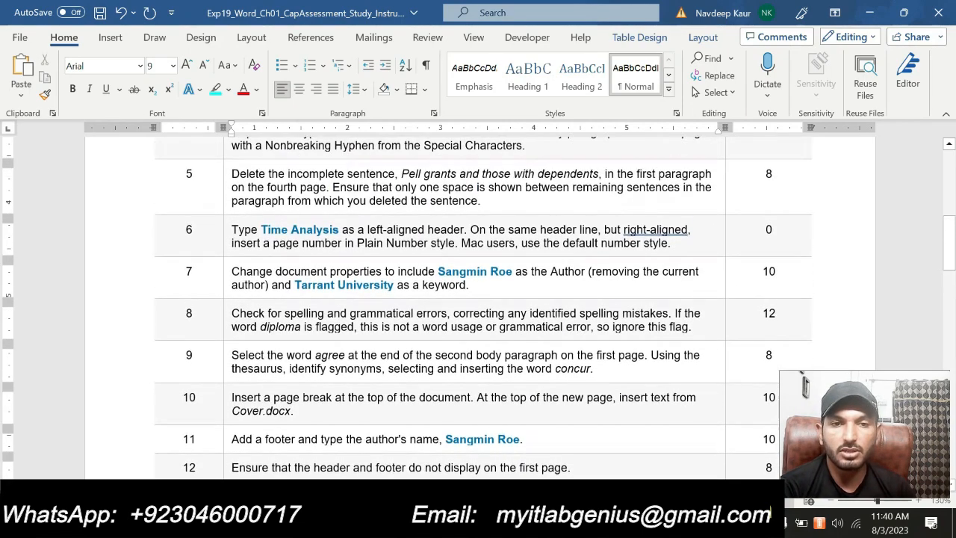
scroll(478, 299, down, 2)
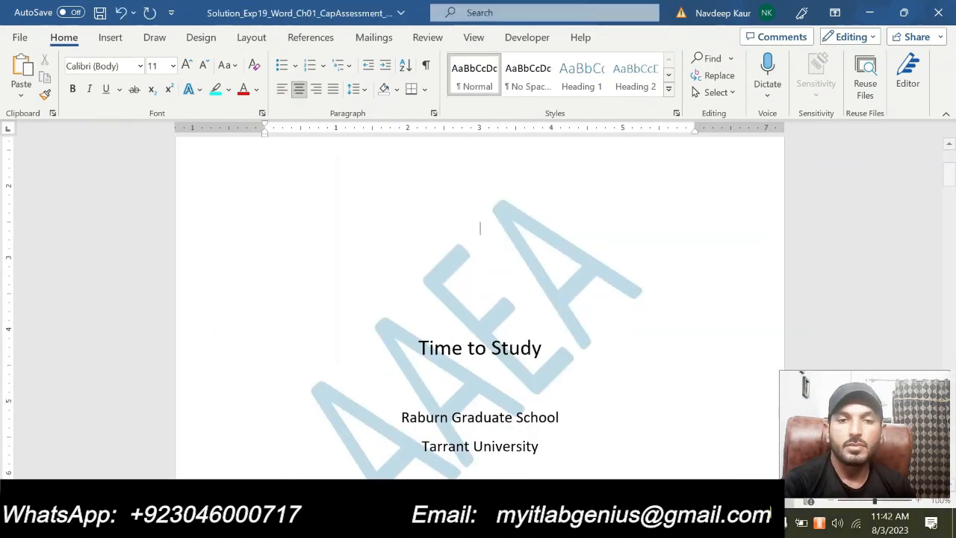
- Examine the cover page of the solution document, including its title text and watermark
scroll(480, 306, up, 3)
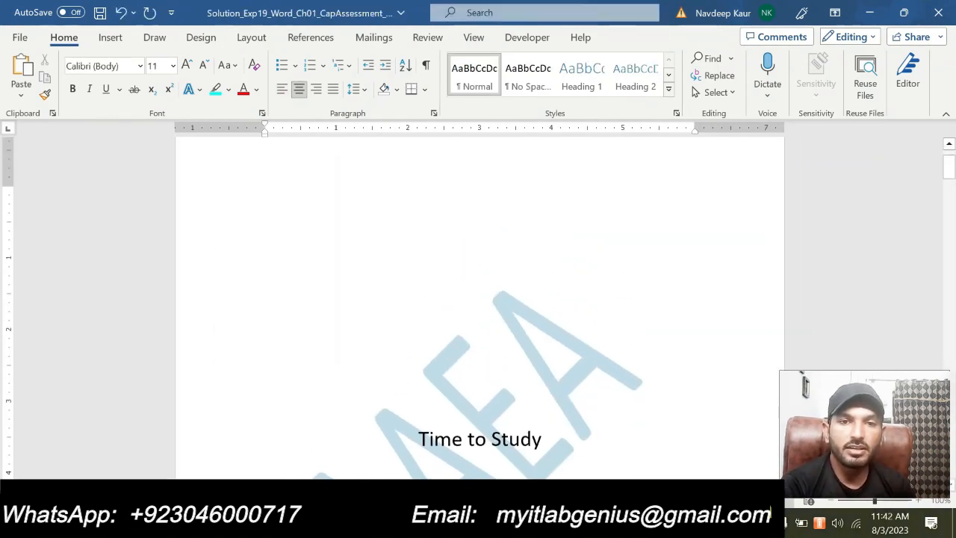
scroll(480, 407, up, 1)
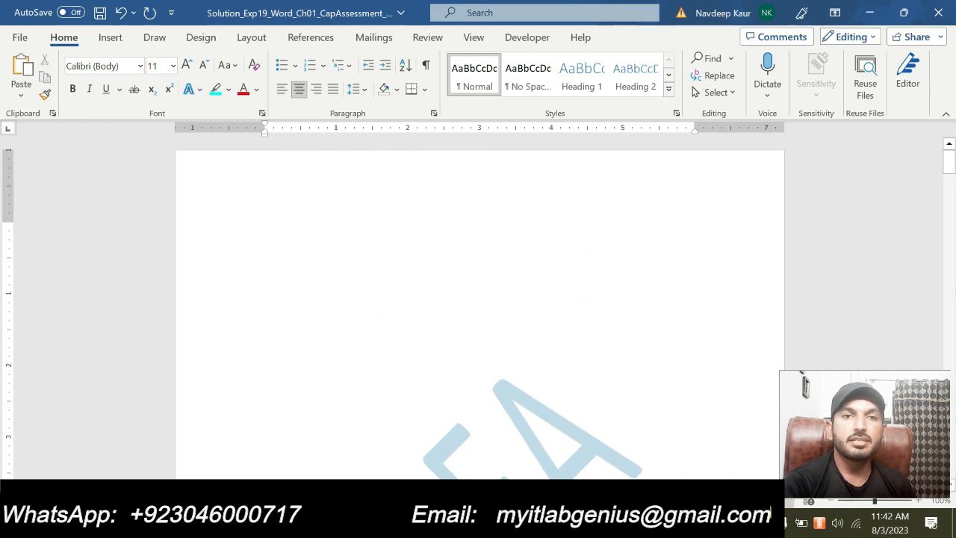
scroll(480, 408, down, 7)
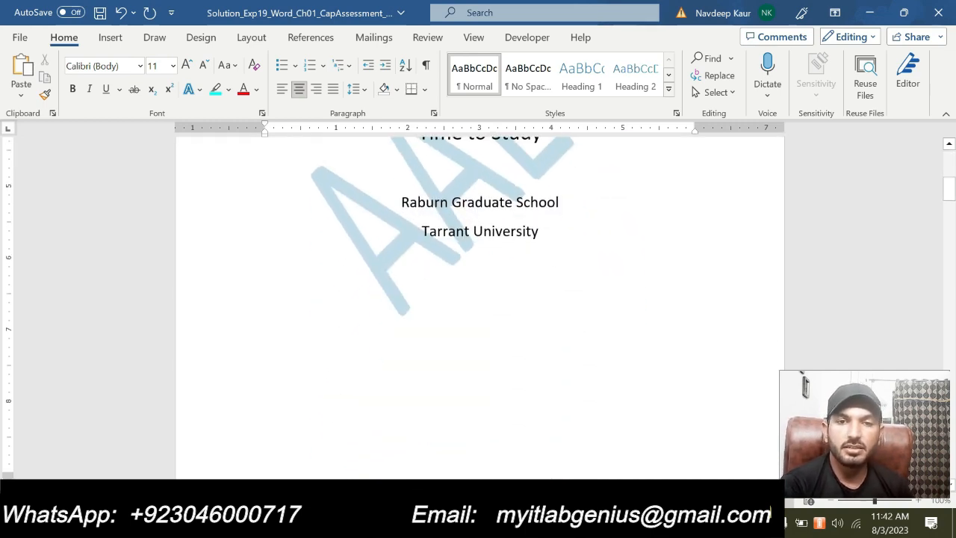
scroll(480, 407, up, 1)
scroll(481, 407, up, 6)
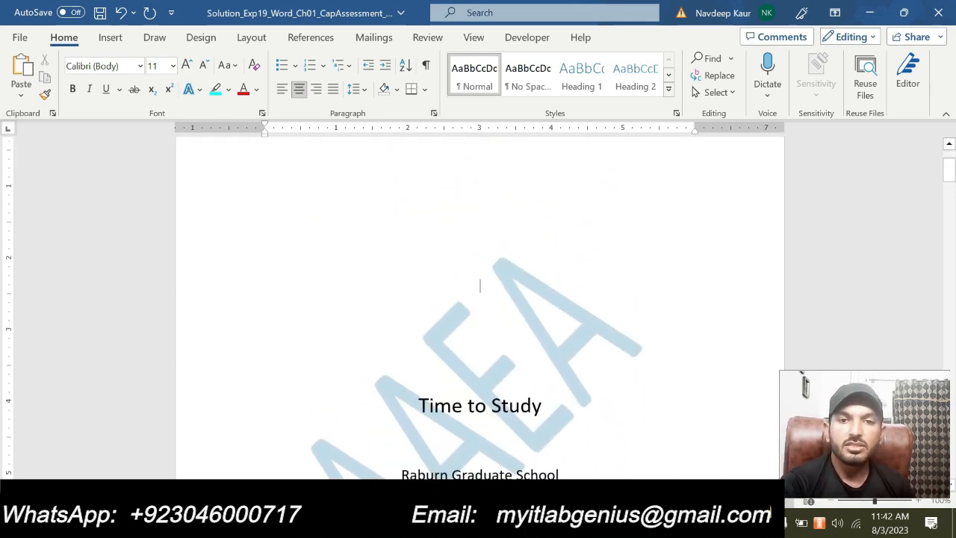
scroll(480, 407, down, 7)
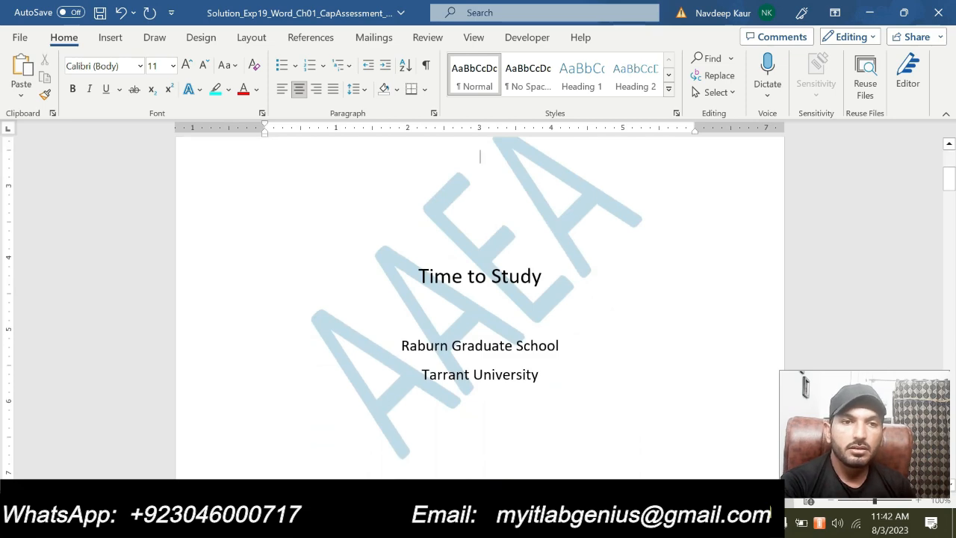
scroll(480, 299, down, 3)
scroll(480, 299, up, 3)
scroll(481, 298, down, 7)
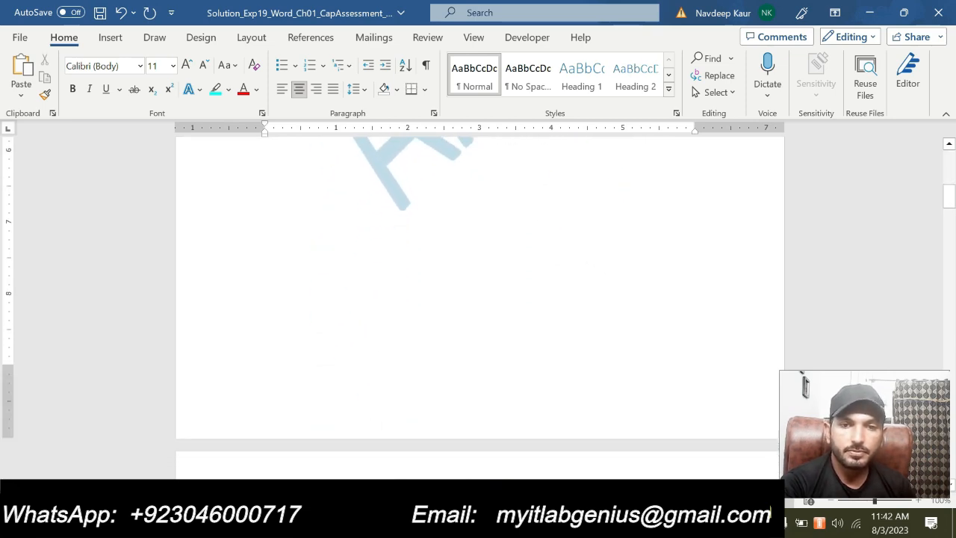
- Examine the headers, footers, page numbers and watermark on the solution document's body pages through to its last page
scroll(480, 299, down, 8)
scroll(480, 298, up, 3)
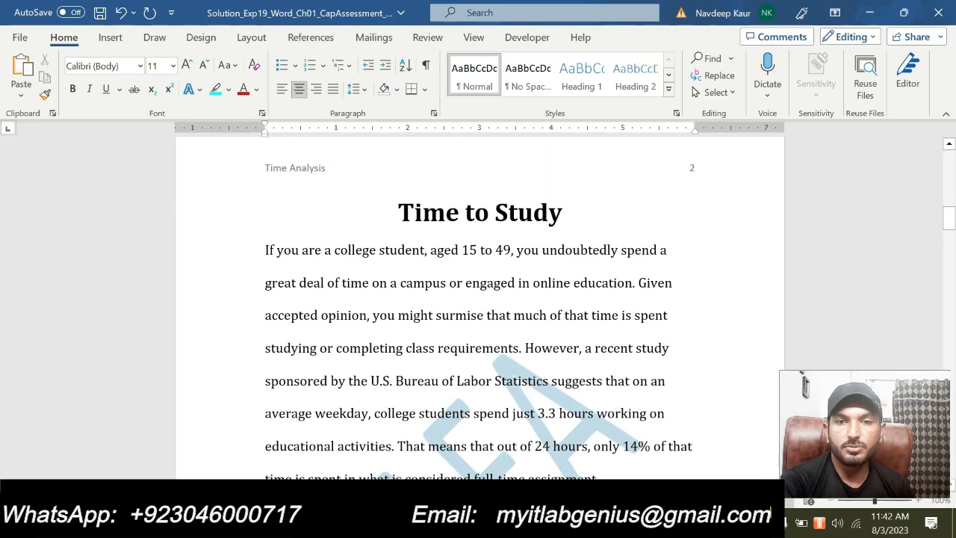
scroll(481, 299, down, 17)
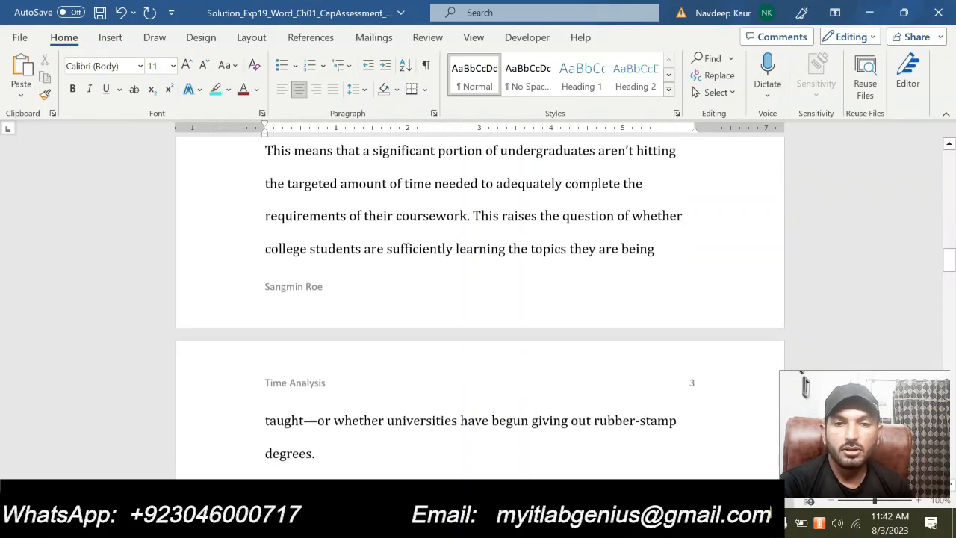
scroll(480, 299, down, 13)
scroll(481, 299, up, 2)
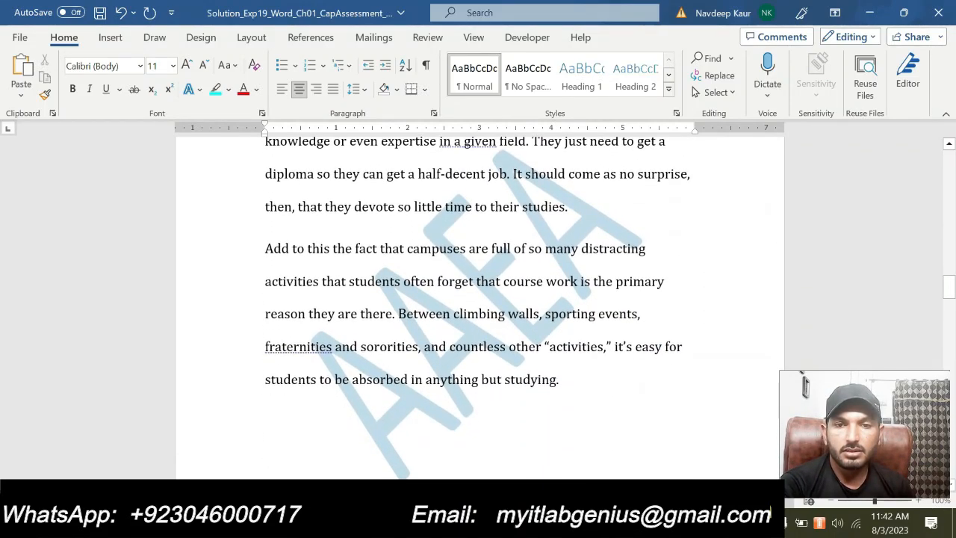
scroll(485, 301, down, 14)
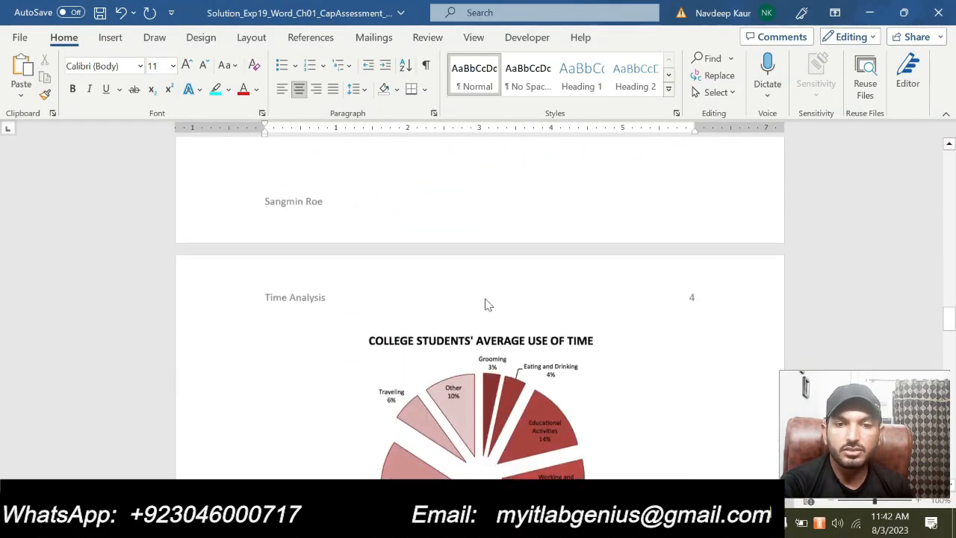
scroll(485, 301, down, 15)
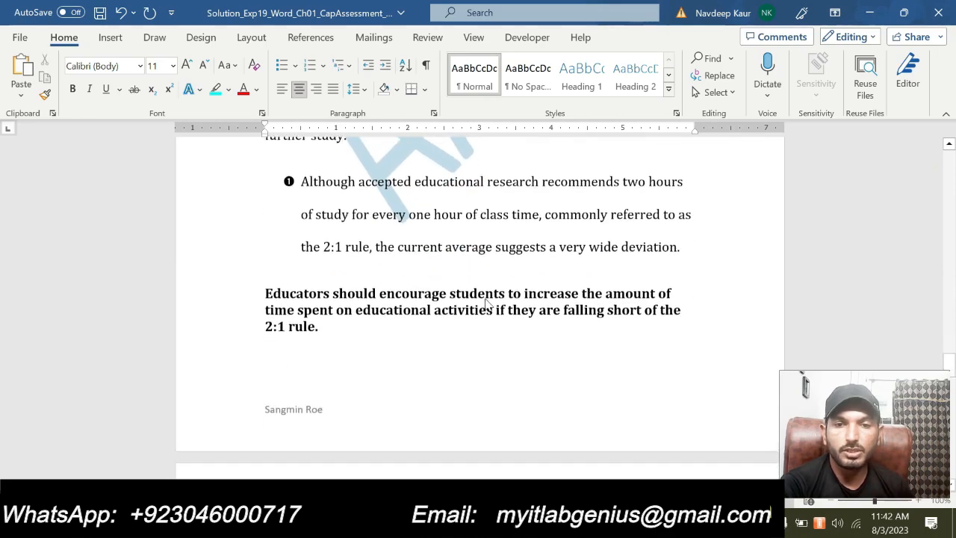
scroll(486, 301, down, 15)
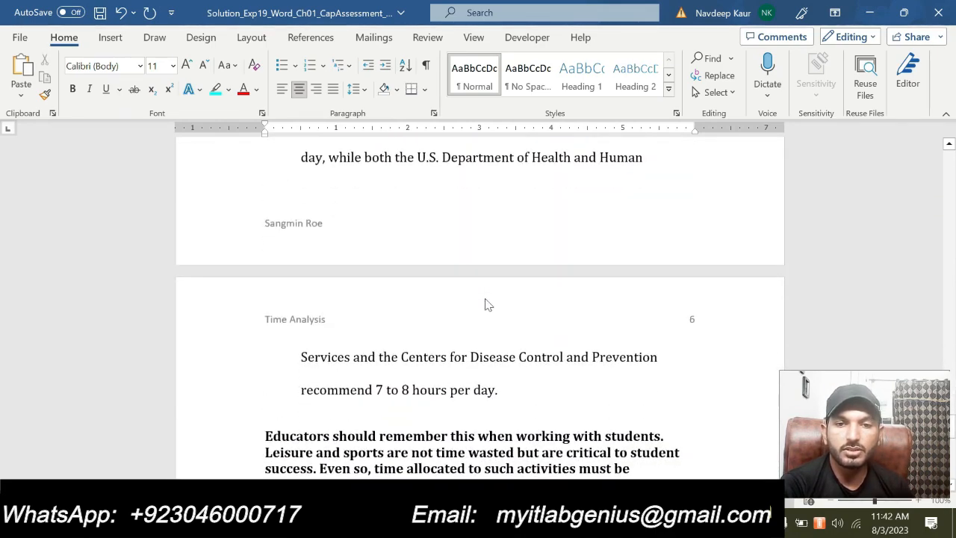
scroll(485, 301, down, 6)
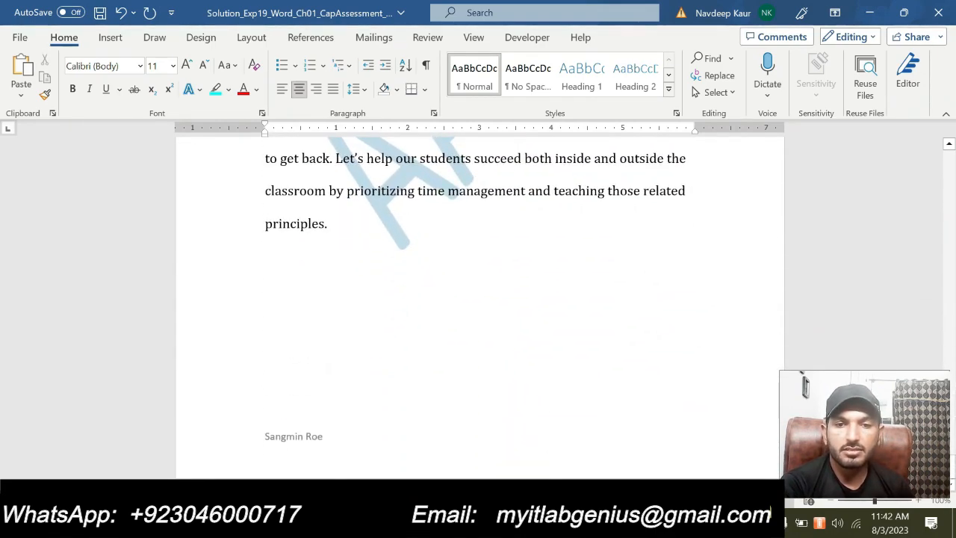
scroll(485, 301, up, 3)
scroll(3, 183, up, 10)
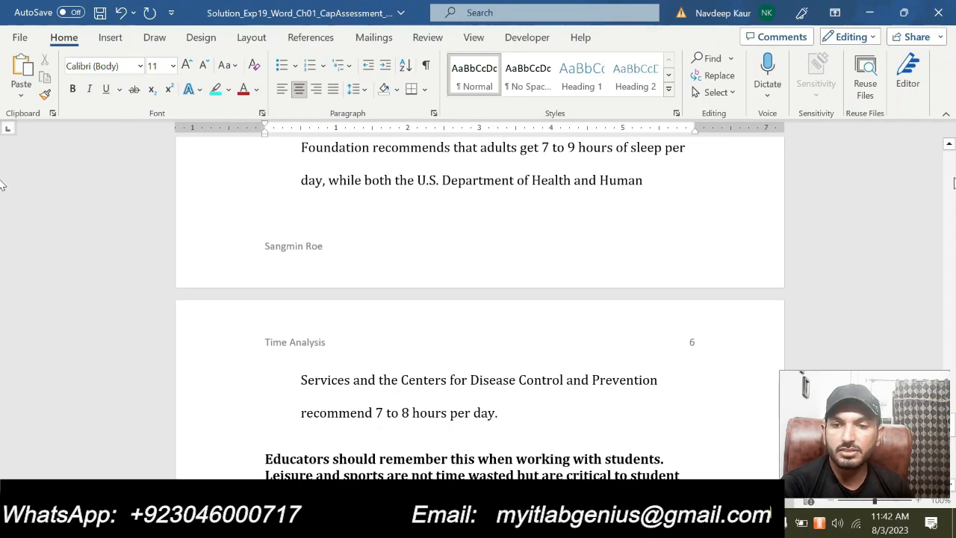
- Look back over the solution document's average use of time chart and body paragraphs, ending at the cover page
scroll(3, 183, up, 20)
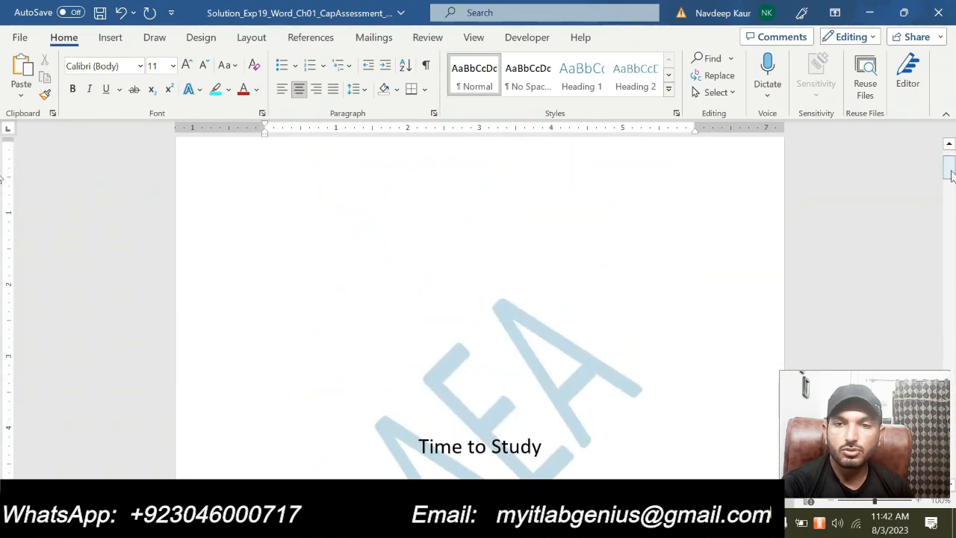
drag(950, 170, 954, 321)
drag(3, 326, 0, 338)
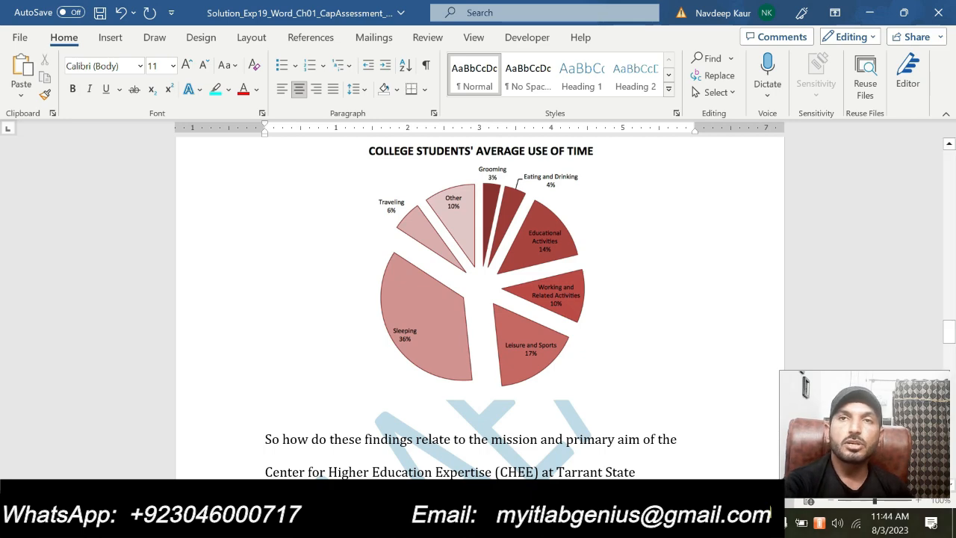
scroll(495, 359, down, 5)
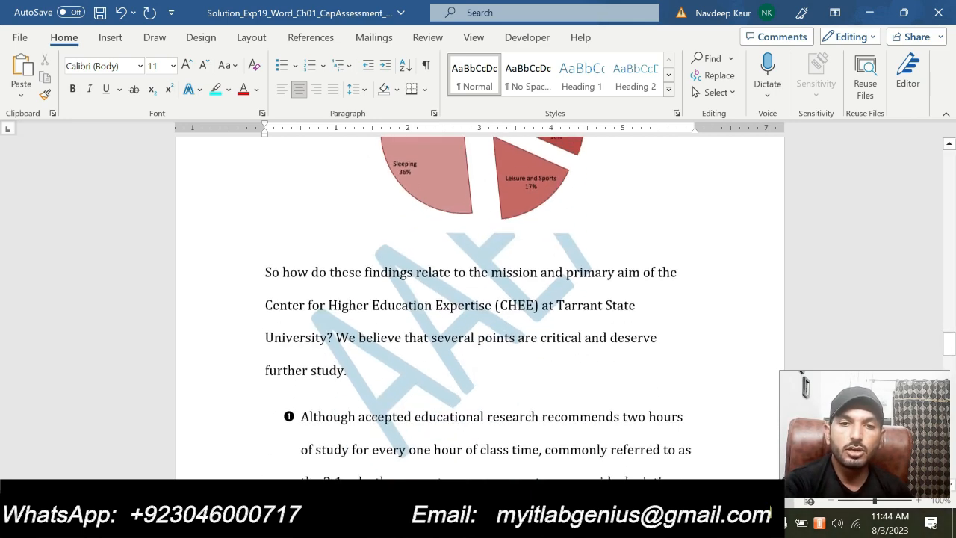
scroll(480, 306, down, 6)
scroll(480, 306, up, 10)
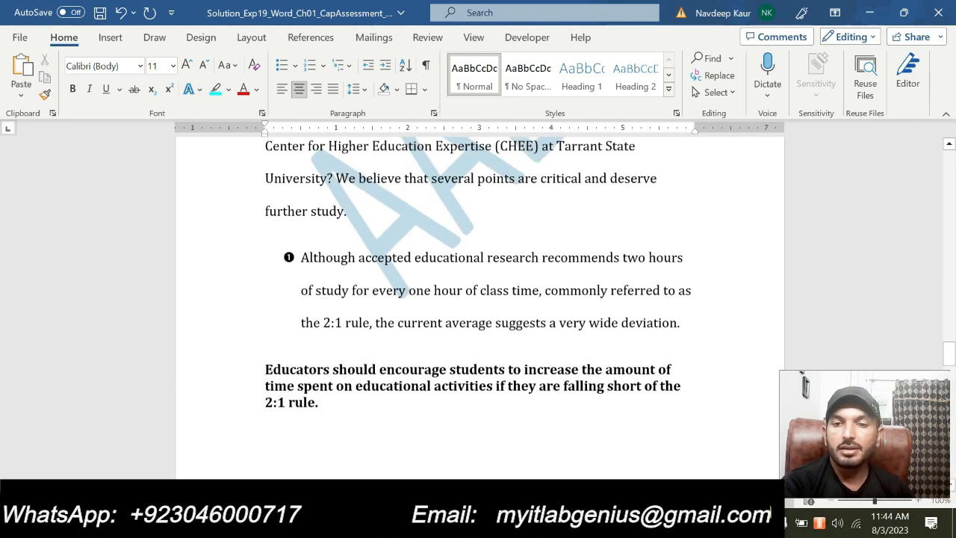
scroll(478, 306, up, 10)
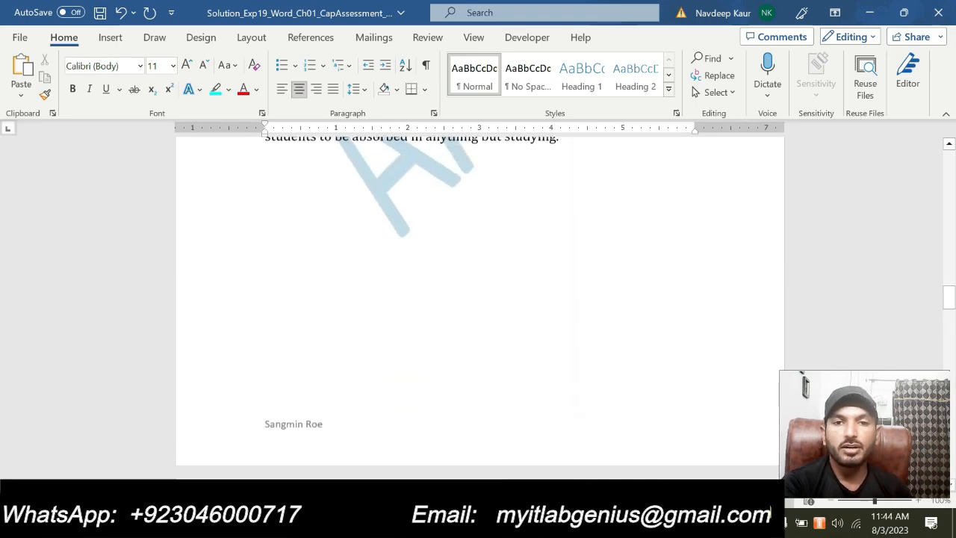
scroll(448, 372, up, 10)
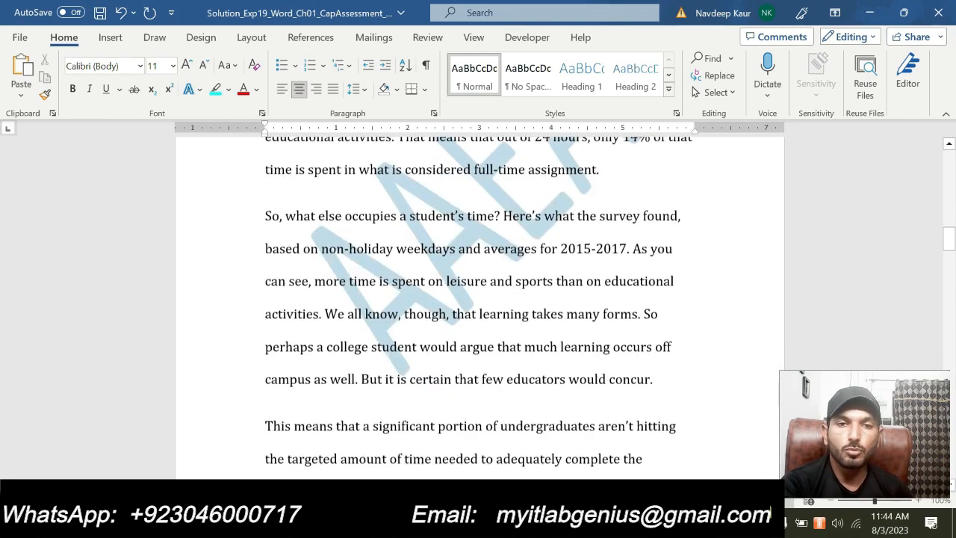
scroll(466, 361, up, 10)
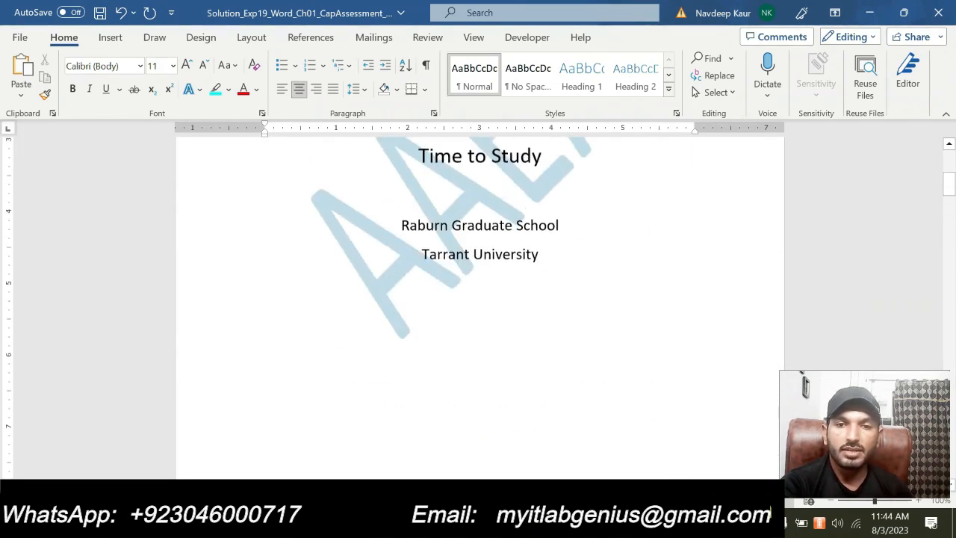
scroll(478, 299, down, 5)
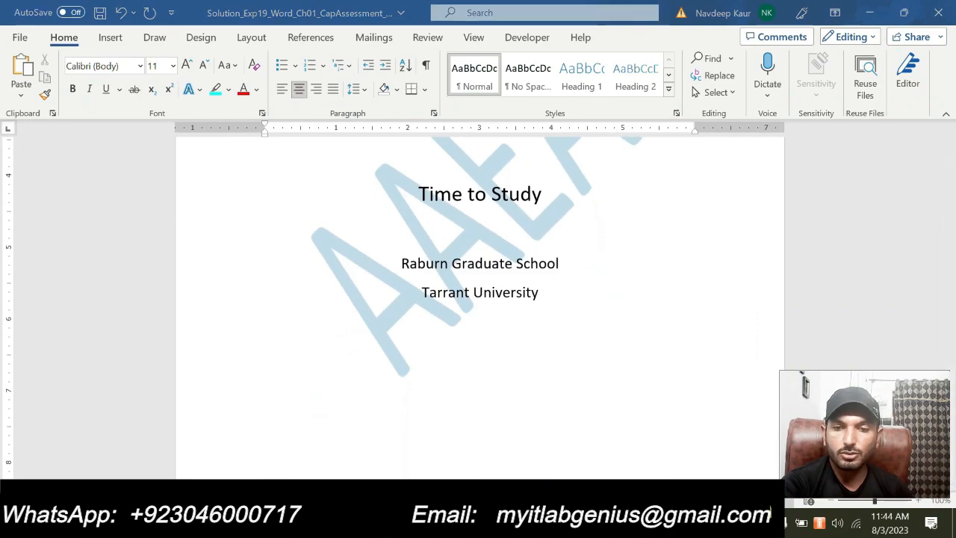
- Switch back to the instructions document, look over steps 1 to 8 and steps 9 to 13, and return to its title
mouse_move(627, 523)
click(549, 447)
scroll(486, 366, down, 10)
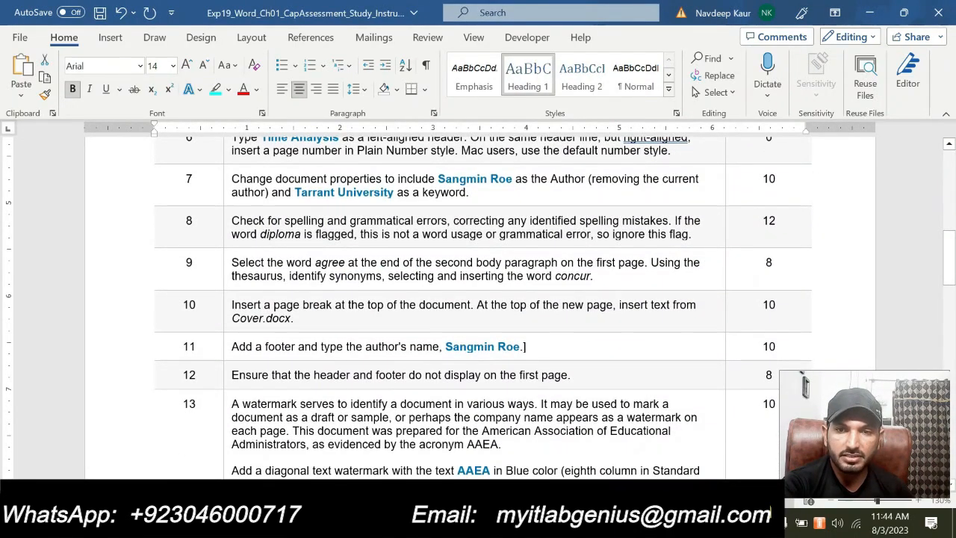
drag(694, 234, 238, 249)
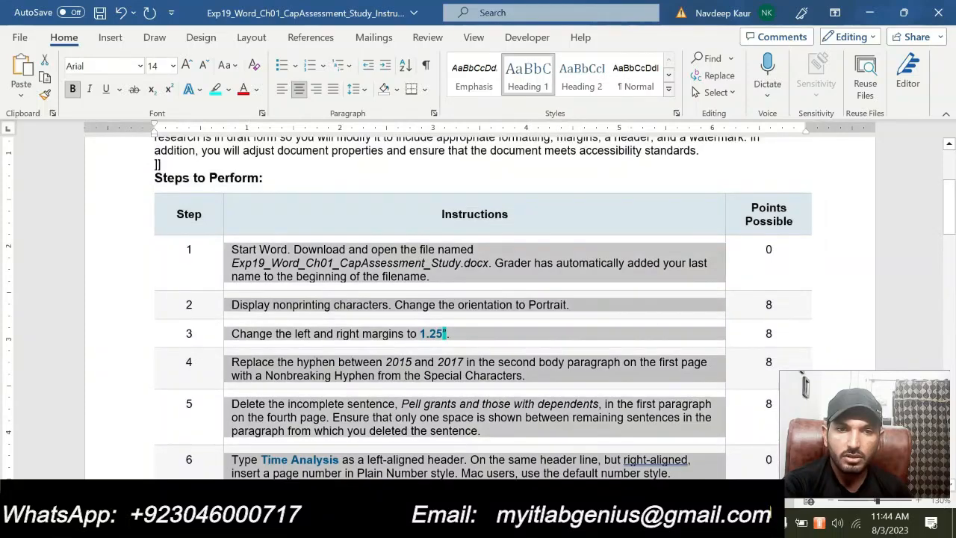
scroll(579, 365, down, 8)
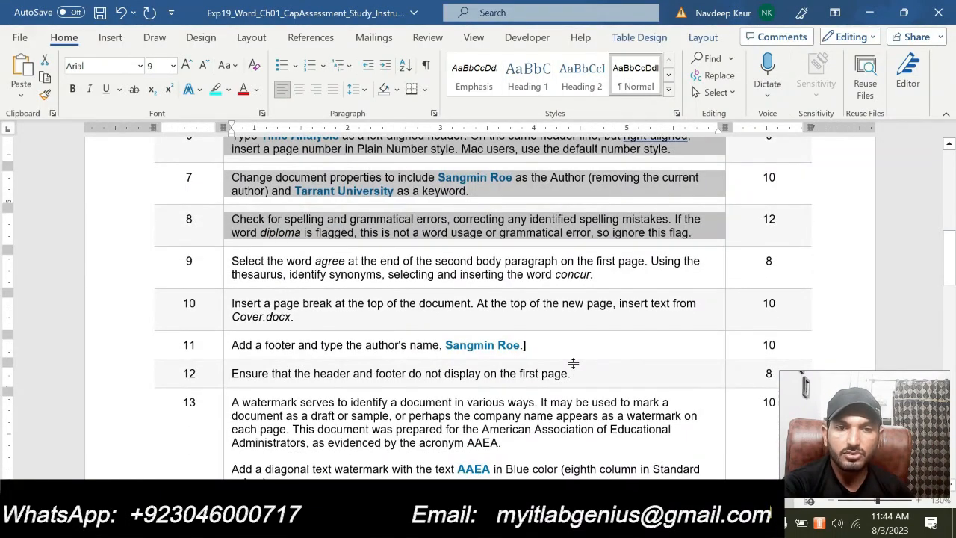
click(230, 218)
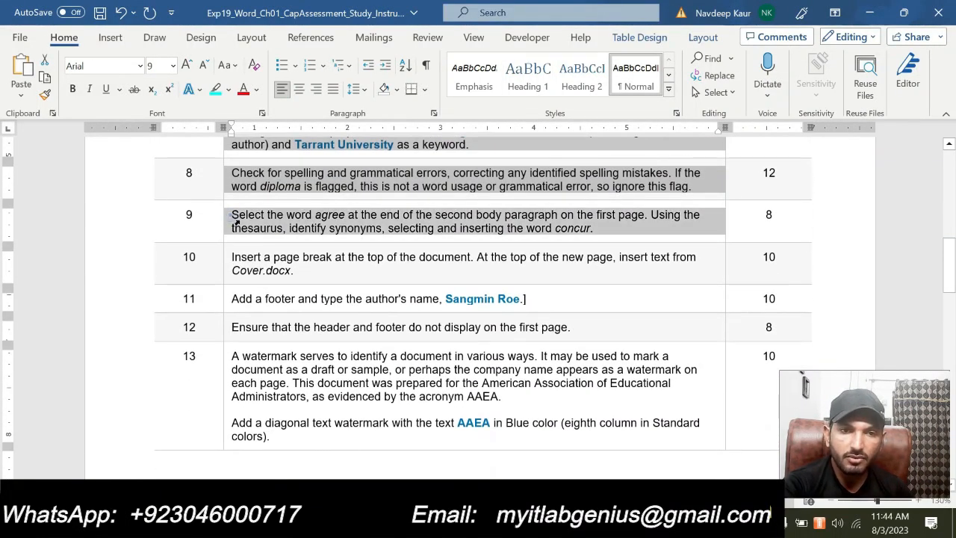
click(252, 229)
drag(235, 214, 531, 366)
scroll(316, 284, up, 5)
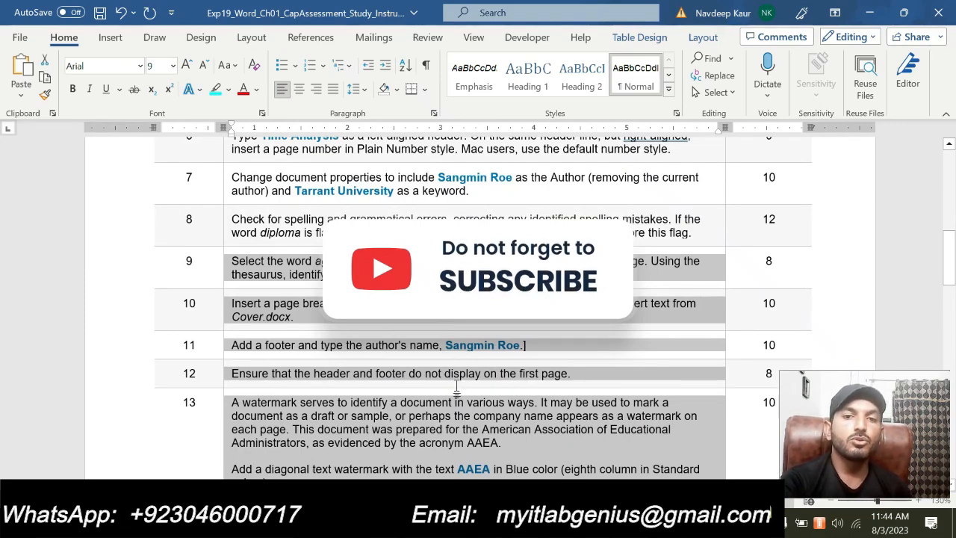
scroll(409, 388, up, 15)
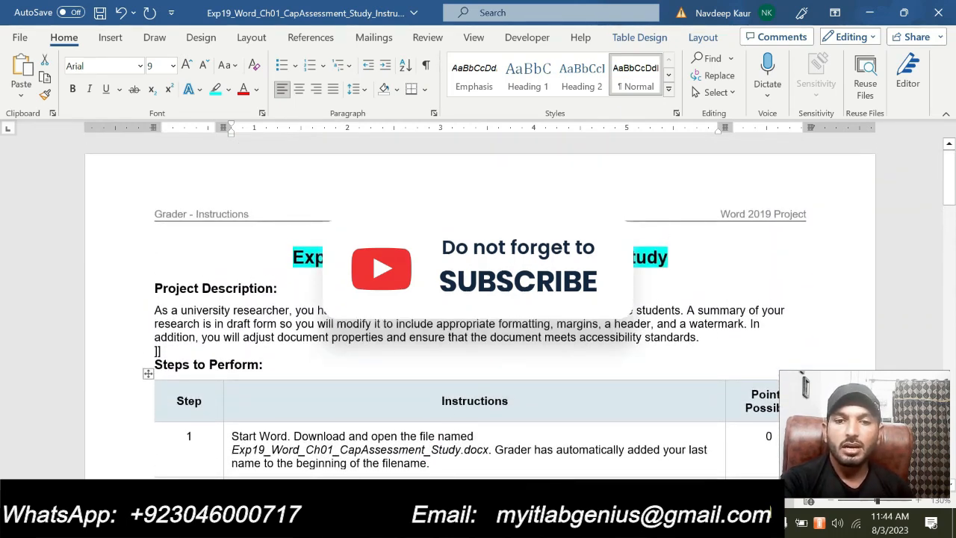
click(691, 259)
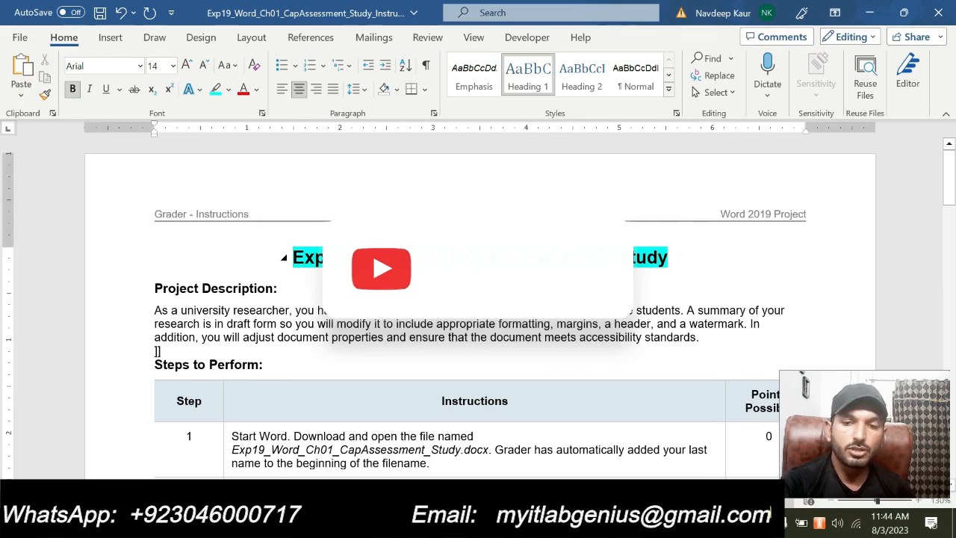